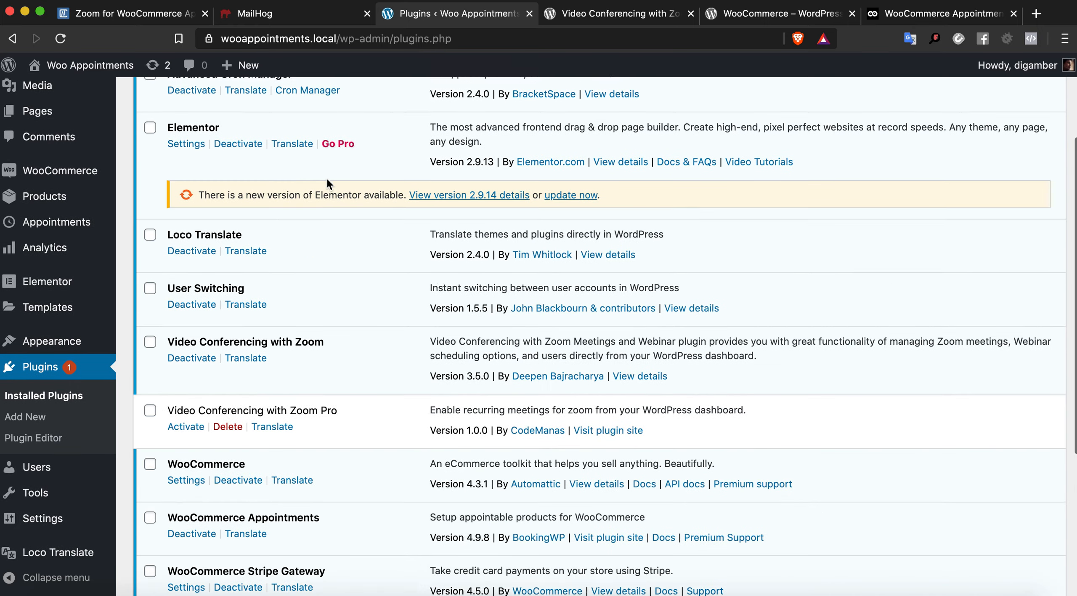
Examine the Zoom and WooCommerce entries in the installed plugins list, highlighting Video Conferencing with Zoom.
{"action": "scroll", "coordinate": [326, 177], "scroll_direction": "down", "scroll_amount": 2}
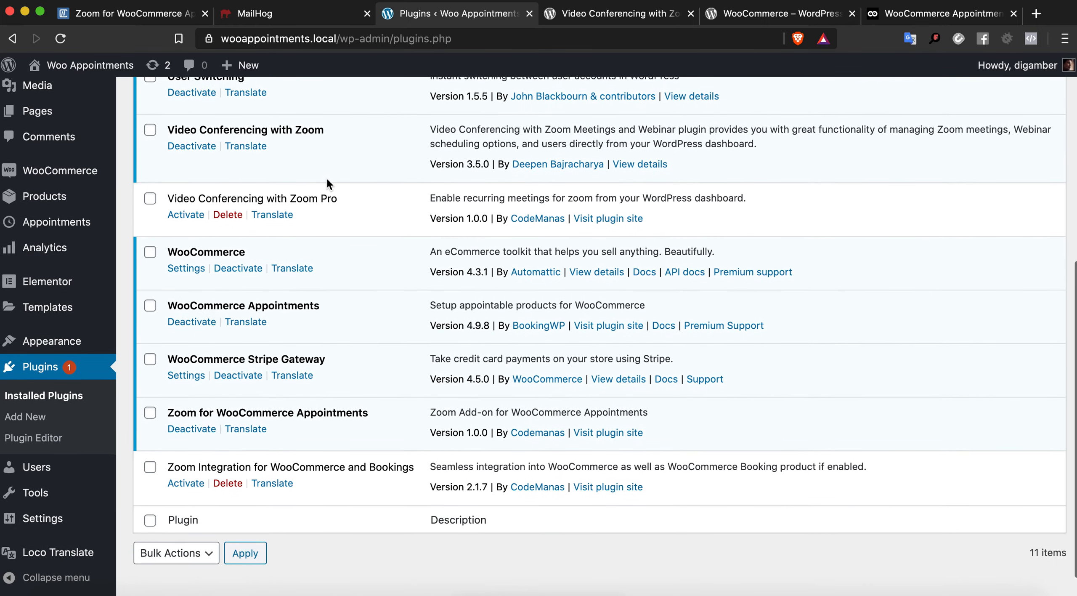
{"action": "left_click_drag", "start_coordinate": [166, 394], "coordinate": [373, 396]}
{"action": "triple_click", "coordinate": [282, 117]}
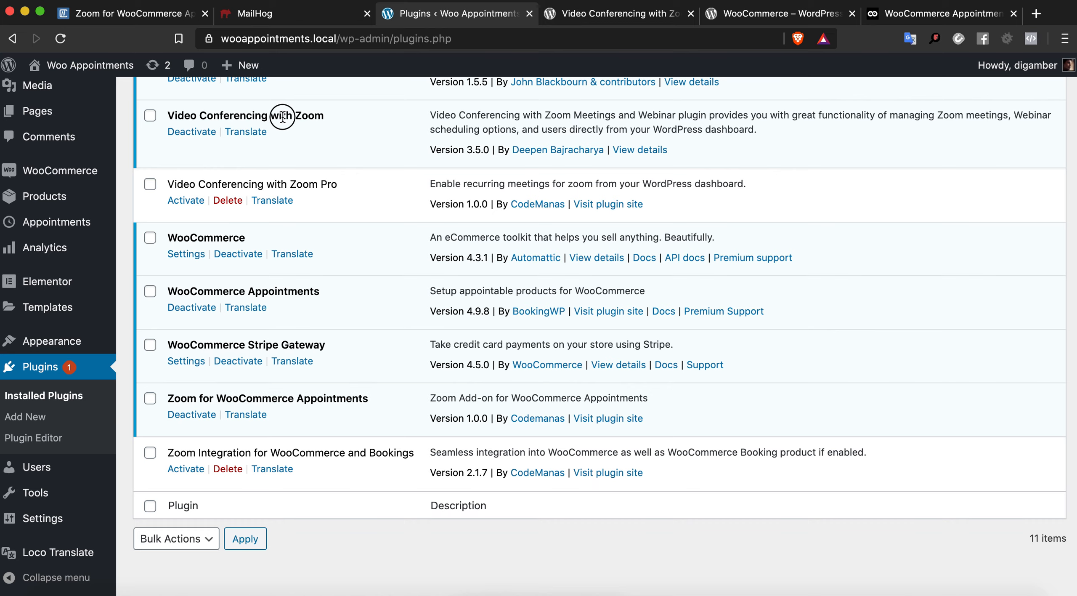
Look over the Video Conferencing with Zoom page on WordPress.org and close it.
{"action": "left_click", "coordinate": [633, 21]}
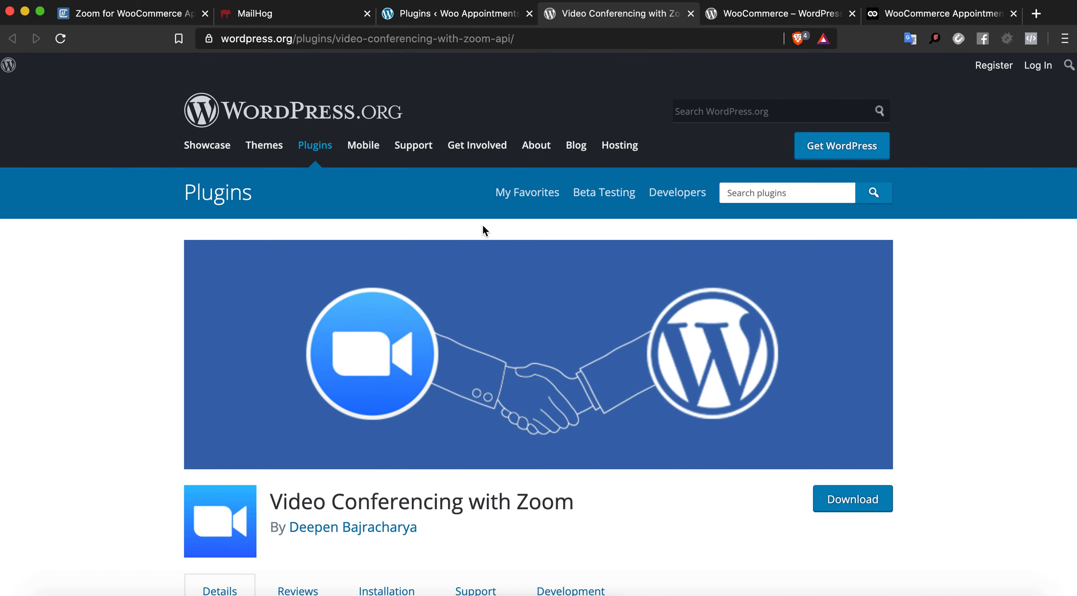
{"action": "scroll", "coordinate": [488, 274], "scroll_direction": "down", "scroll_amount": 4}
{"action": "scroll", "coordinate": [495, 314], "scroll_direction": "down", "scroll_amount": 3}
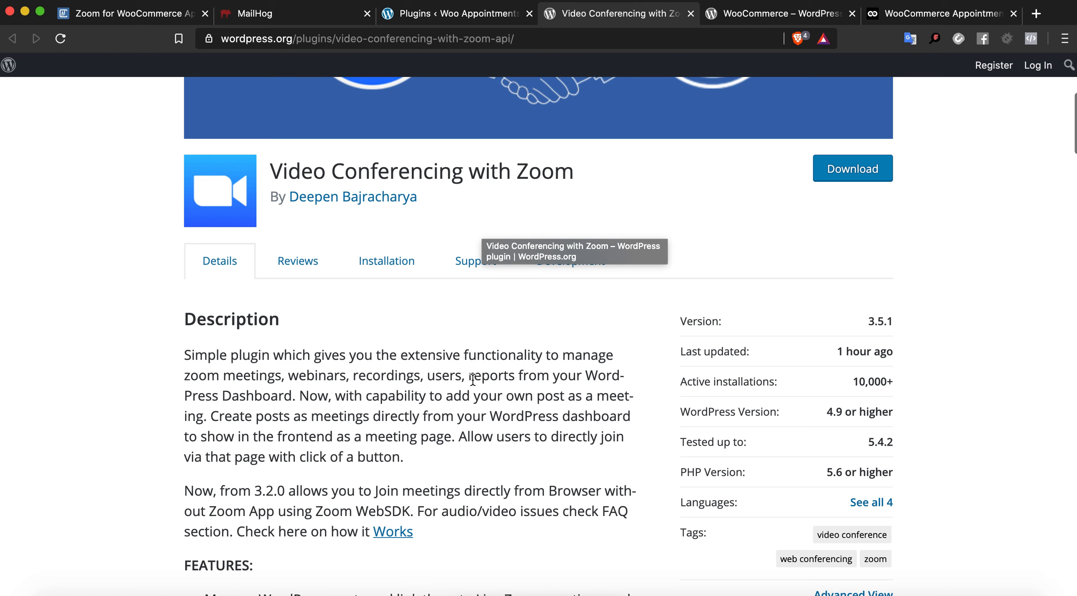
{"action": "scroll", "coordinate": [493, 357], "scroll_direction": "down", "scroll_amount": 3}
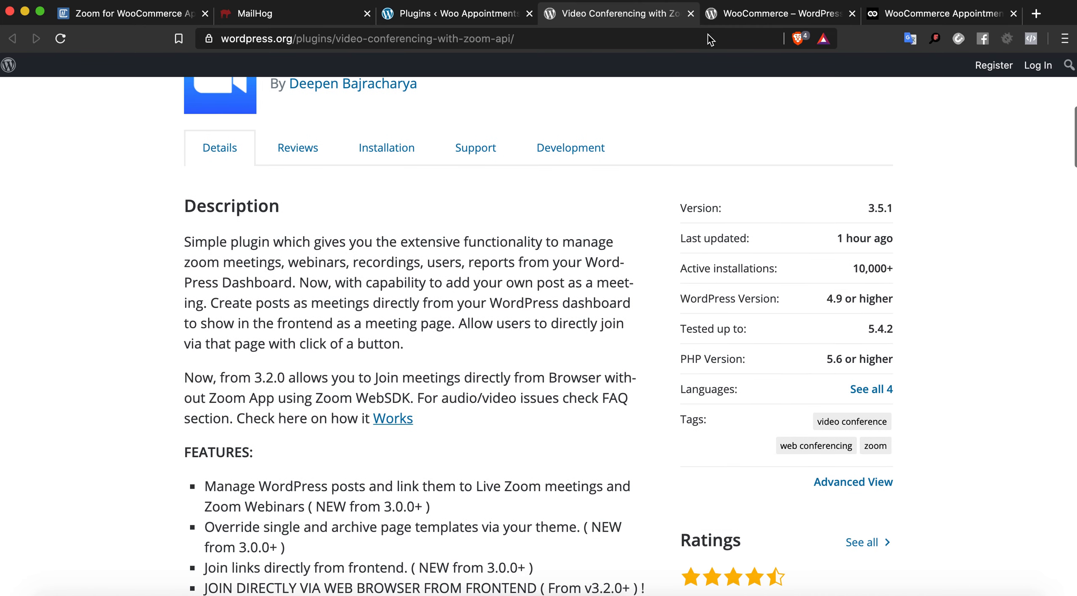
{"action": "left_click", "coordinate": [690, 14]}
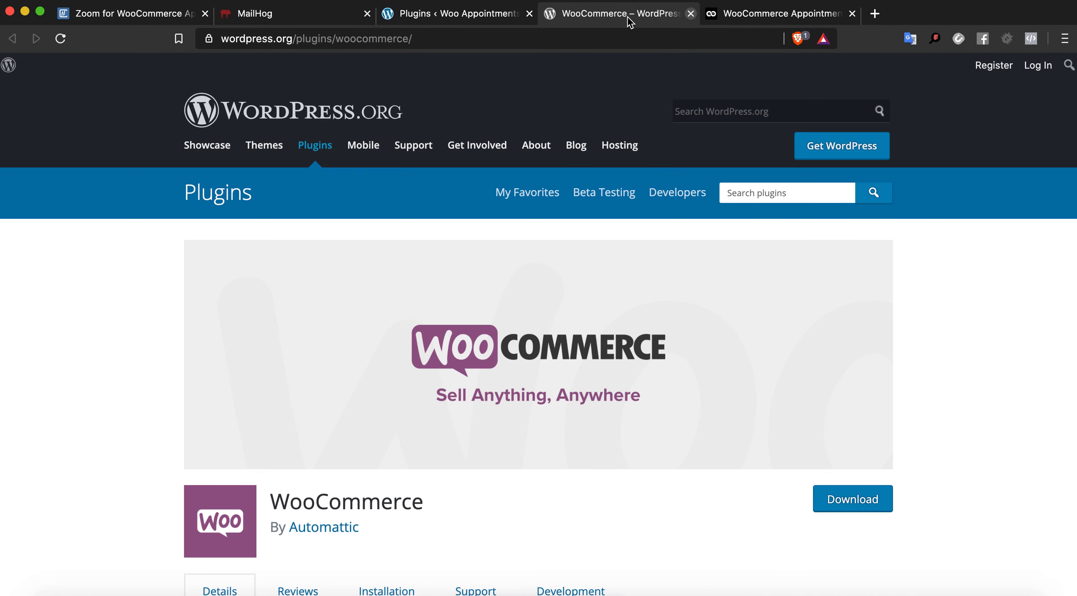
Look over the WooCommerce plugin page and the BookingWP Appointments pricing page, closing each one.
{"action": "scroll", "coordinate": [524, 281], "scroll_direction": "down", "scroll_amount": 7}
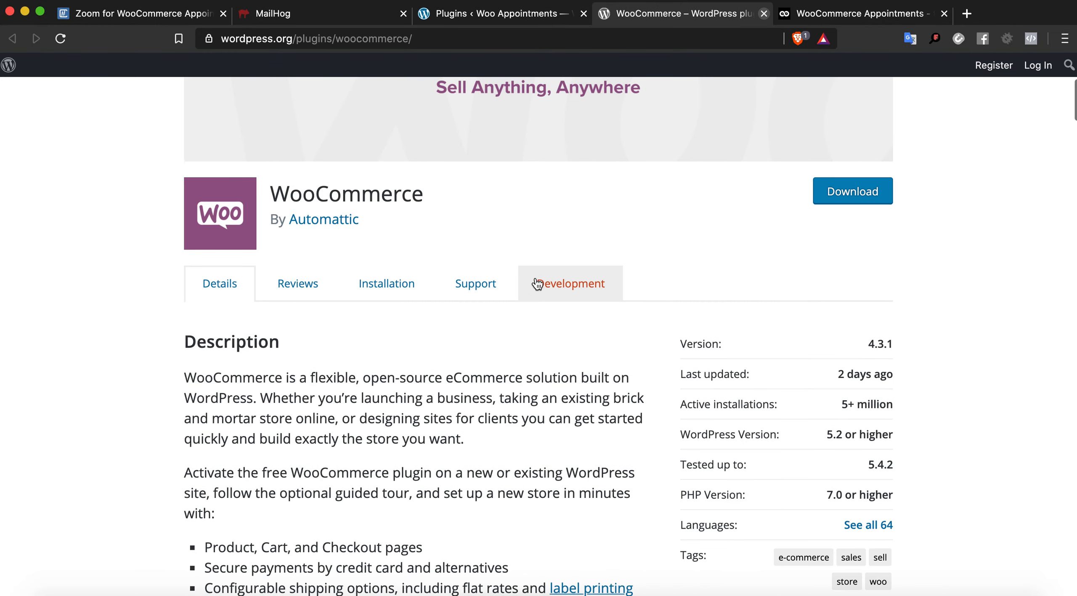
{"action": "scroll", "coordinate": [468, 321], "scroll_direction": "up", "scroll_amount": 4}
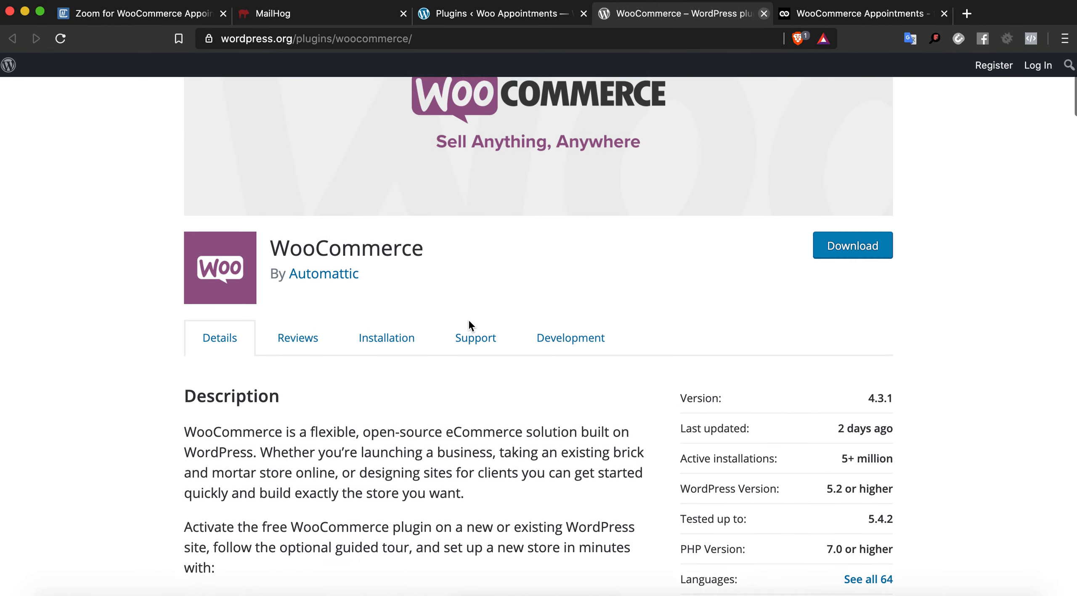
{"action": "scroll", "coordinate": [469, 321], "scroll_direction": "up", "scroll_amount": 4}
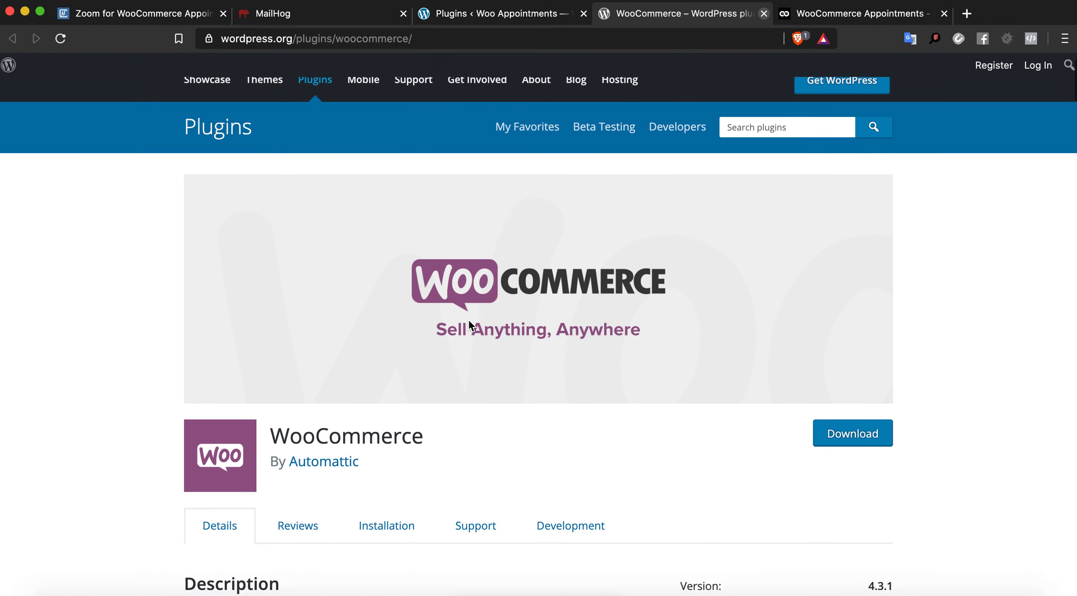
{"action": "left_click", "coordinate": [764, 14]}
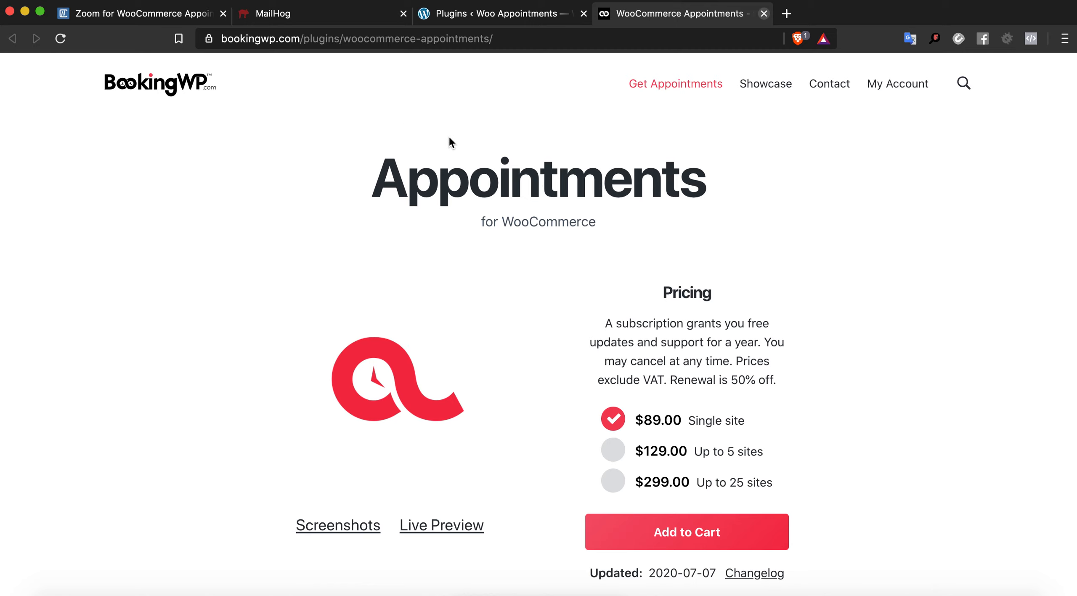
{"action": "scroll", "coordinate": [531, 146], "scroll_direction": "down", "scroll_amount": 3}
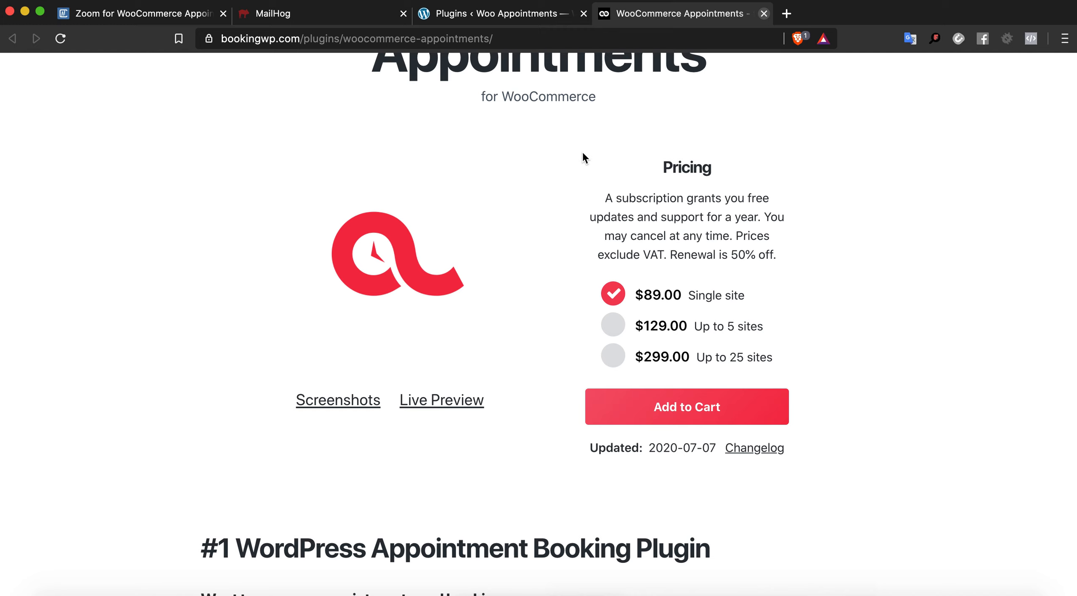
{"action": "left_click", "coordinate": [764, 13]}
Review the required plugins in the installed list: Video Conferencing with Zoom, WooCommerce, WooCommerce Appointments, Stripe Gateway and Zoom for WooCommerce Appointments.
{"action": "scroll", "coordinate": [481, 244], "scroll_direction": "up", "scroll_amount": 5}
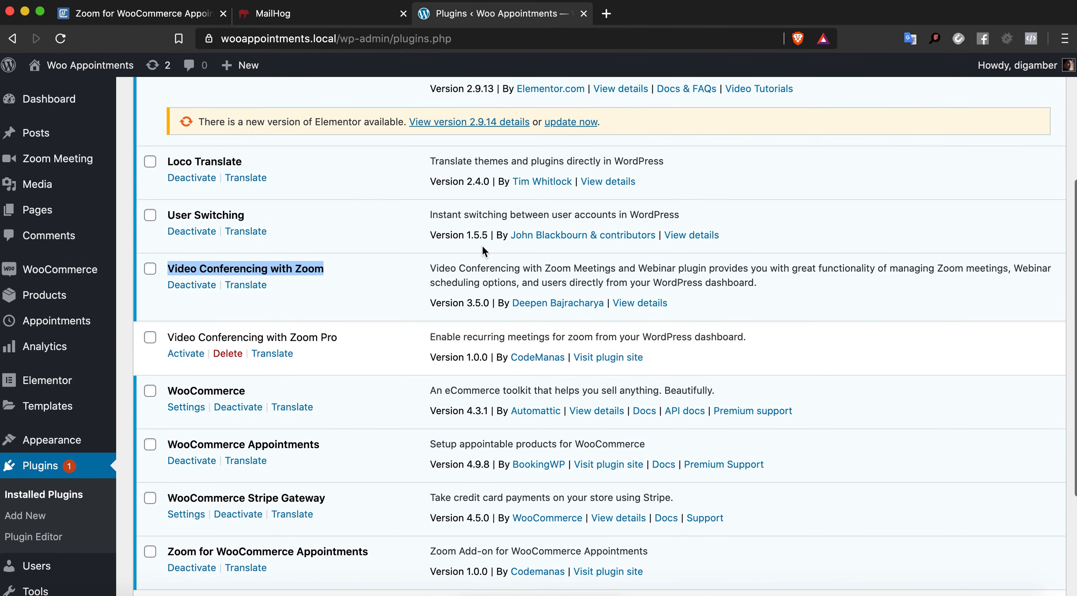
{"action": "left_click", "coordinate": [387, 231]}
{"action": "scroll", "coordinate": [385, 229], "scroll_direction": "down", "scroll_amount": 2}
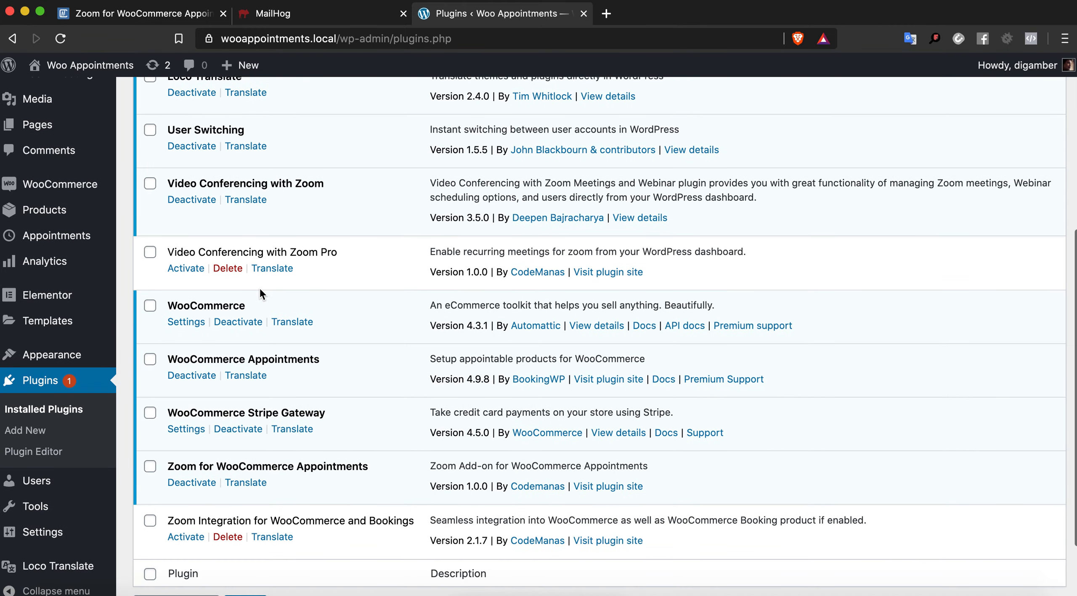
{"action": "double_click", "coordinate": [227, 185]}
{"action": "triple_click", "coordinate": [228, 186]}
{"action": "double_click", "coordinate": [219, 304]}
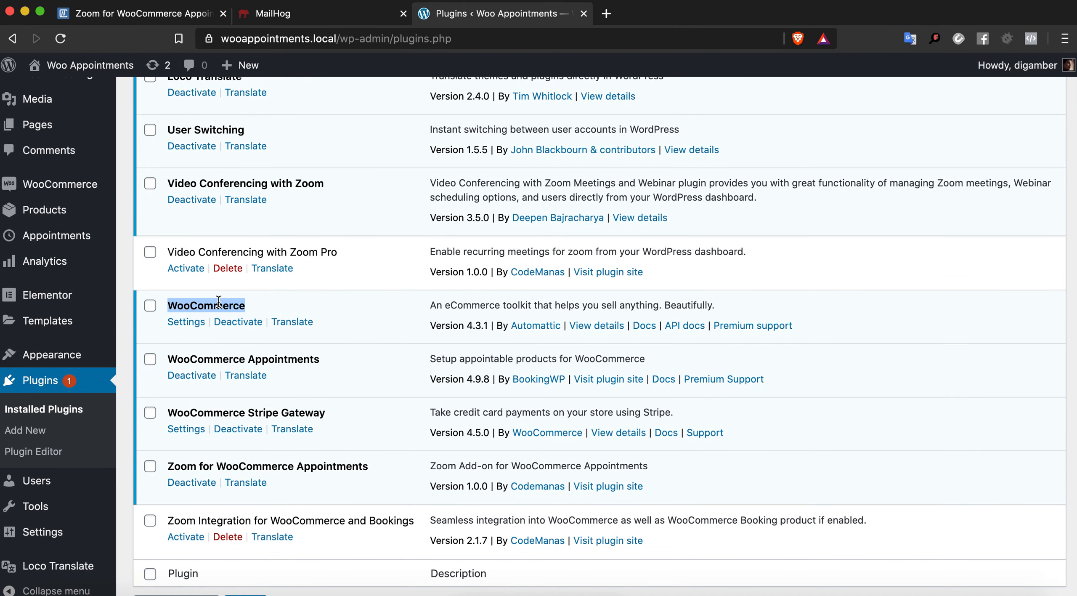
{"action": "double_click", "coordinate": [213, 363]}
{"action": "double_click", "coordinate": [228, 415]}
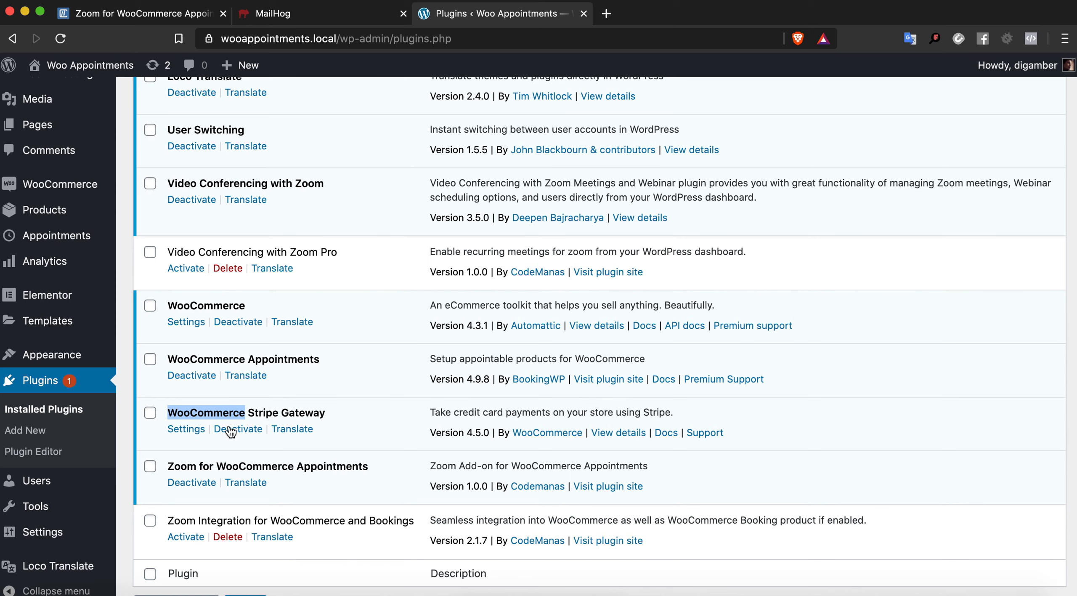
{"action": "double_click", "coordinate": [230, 464]}
{"action": "triple_click", "coordinate": [235, 183]}
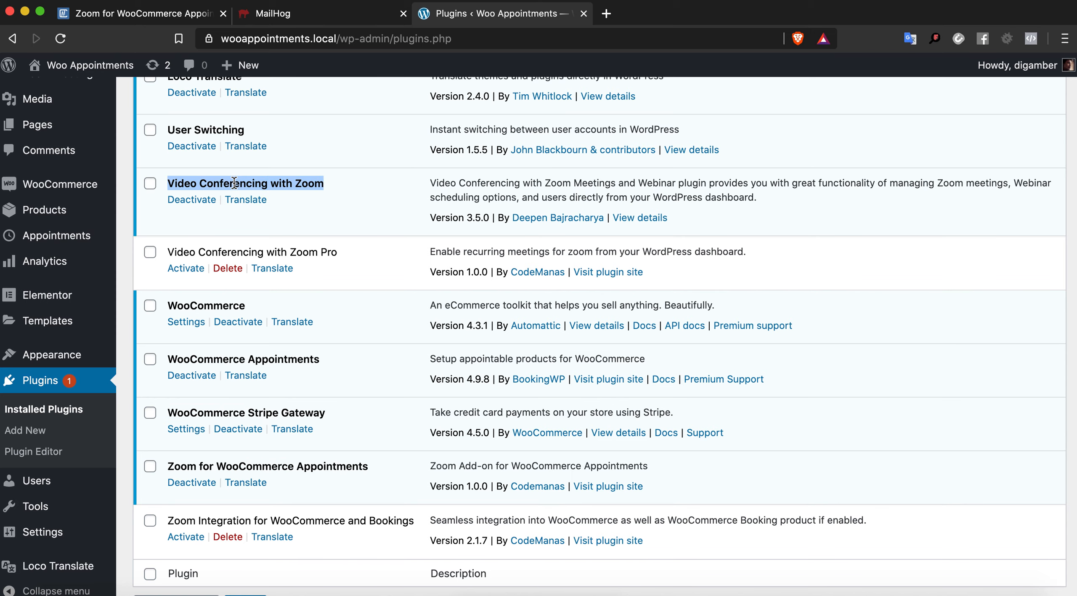
Check the Zoom Meeting admin options and the Video Conferencing with Zoom entry that provides them.
{"action": "scroll", "coordinate": [265, 169], "scroll_direction": "up", "scroll_amount": 3}
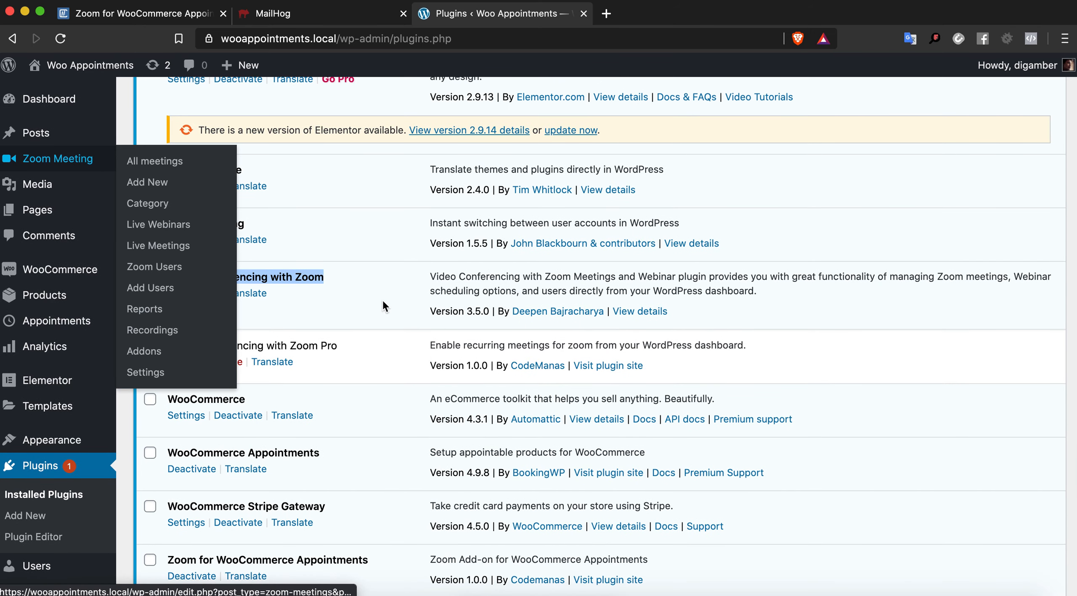
{"action": "left_click", "coordinate": [317, 281]}
{"action": "triple_click", "coordinate": [316, 281]}
{"action": "left_click", "coordinate": [361, 294]}
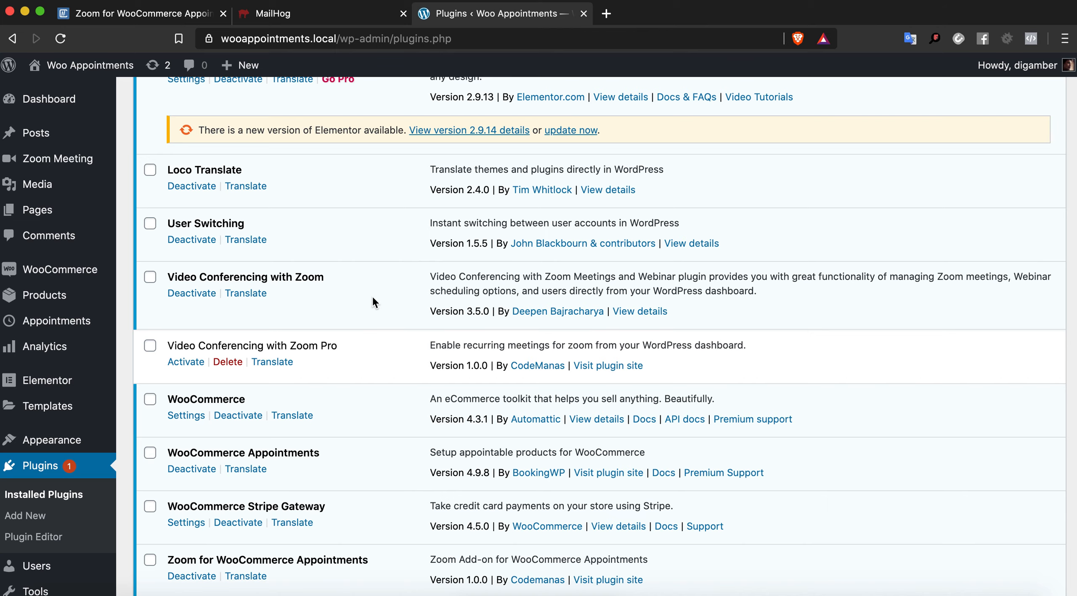
{"action": "scroll", "coordinate": [373, 299], "scroll_direction": "down", "scroll_amount": 5}
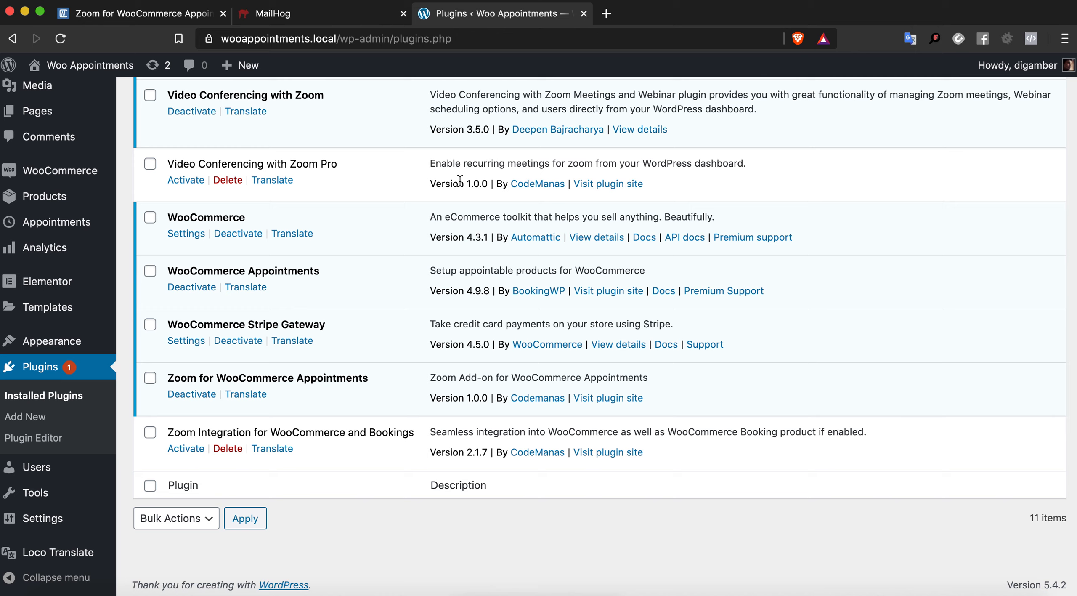
Start a new WooCommerce product named "Doctors Appointment".
{"action": "mouse_move", "coordinate": [44, 196]}
{"action": "left_click", "coordinate": [194, 223]}
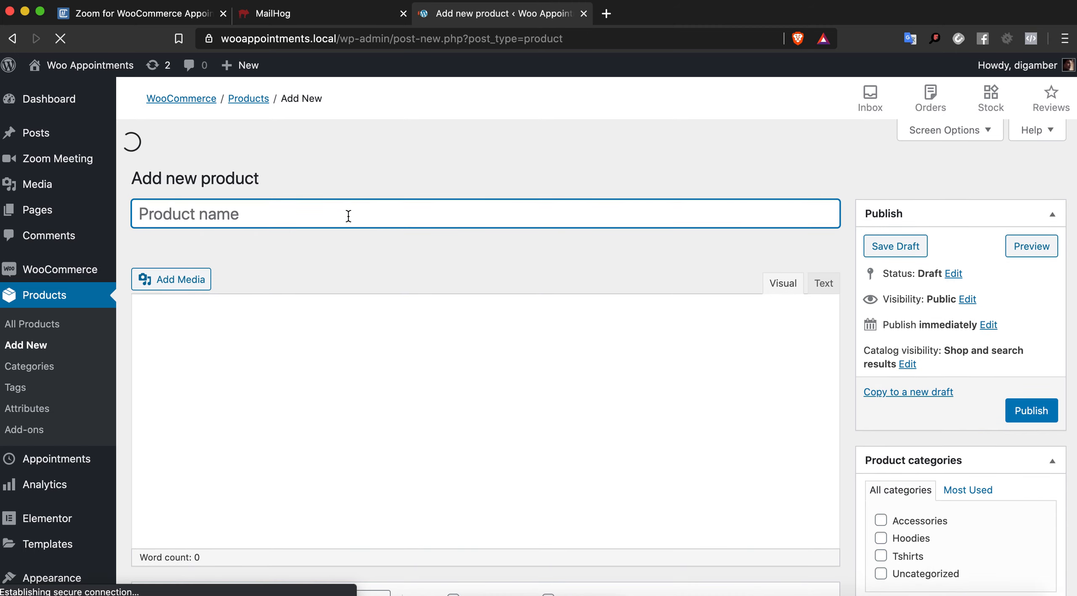
{"action": "type", "text": "Doctors"}
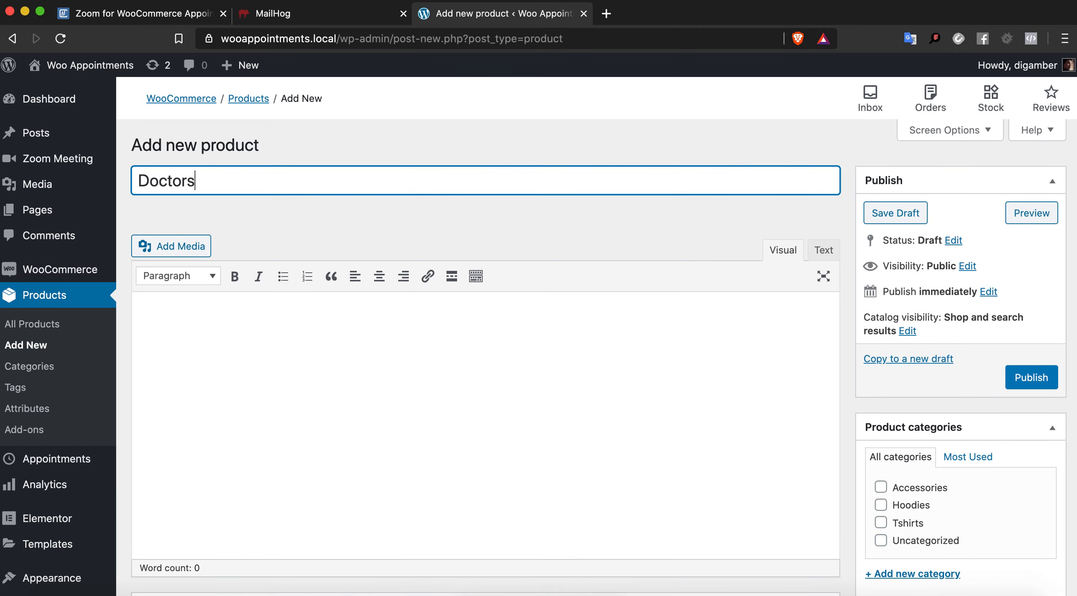
{"action": "type", "text": " Appointment"}
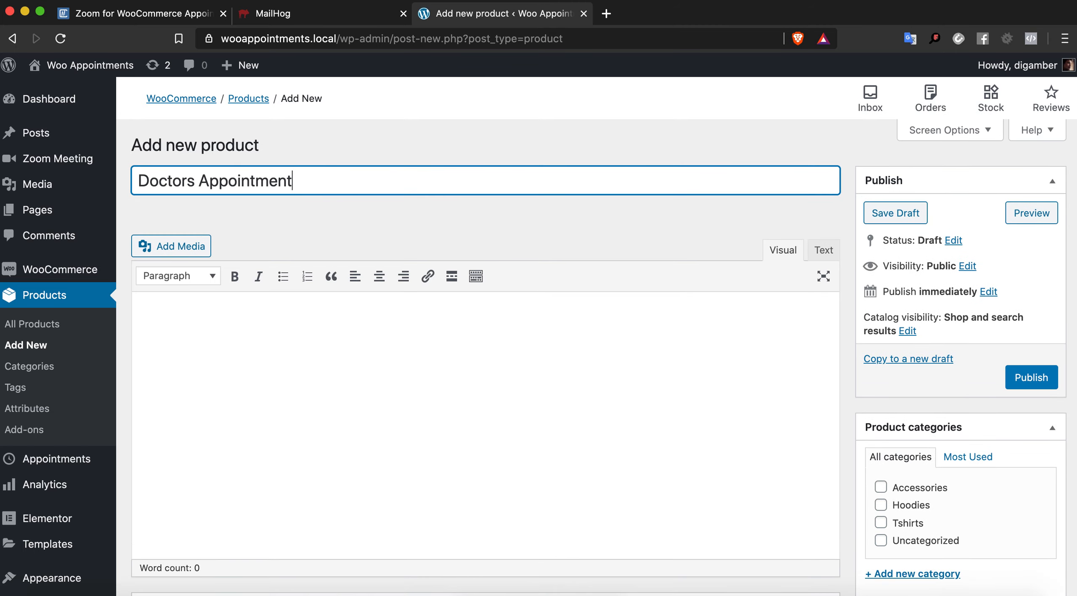
Change the product type to Appointable product in the product data.
{"action": "left_click", "coordinate": [306, 314]}
{"action": "scroll", "coordinate": [306, 315], "scroll_direction": "down", "scroll_amount": 6}
{"action": "left_click", "coordinate": [297, 318]}
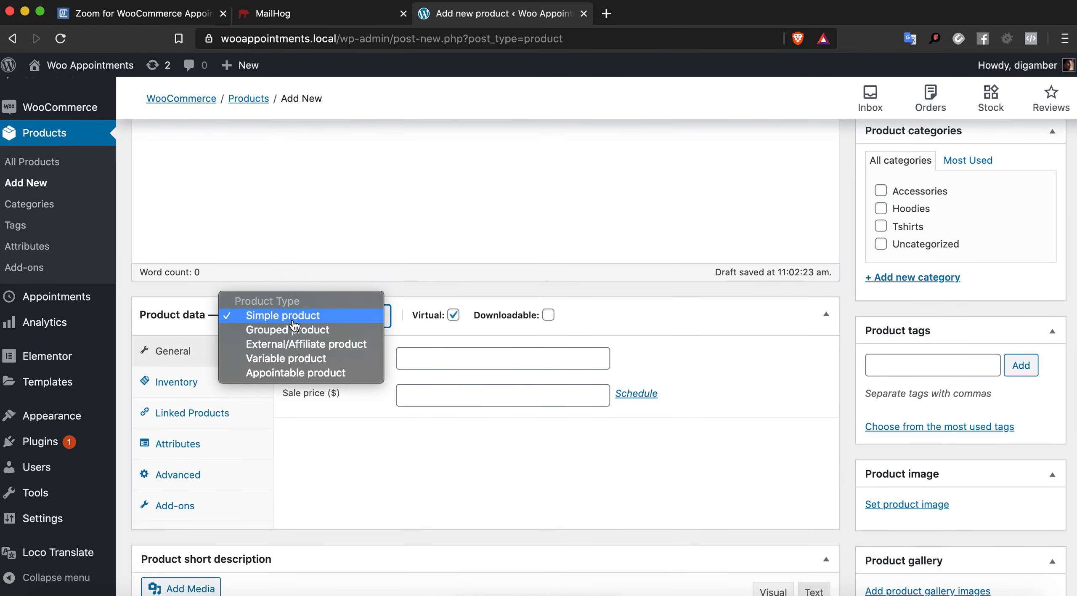
{"action": "left_click", "coordinate": [295, 372]}
Set the appointment product's regular price to $10.
{"action": "scroll", "coordinate": [475, 271], "scroll_direction": "down", "scroll_amount": 2}
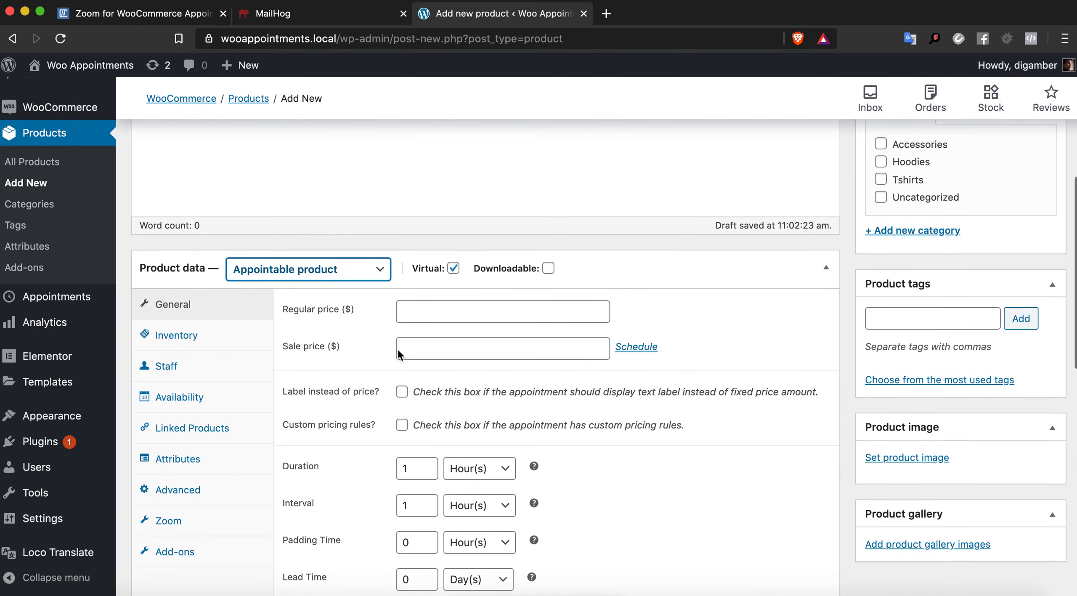
{"action": "scroll", "coordinate": [476, 271], "scroll_direction": "down", "scroll_amount": 2}
{"action": "left_click", "coordinate": [460, 213]}
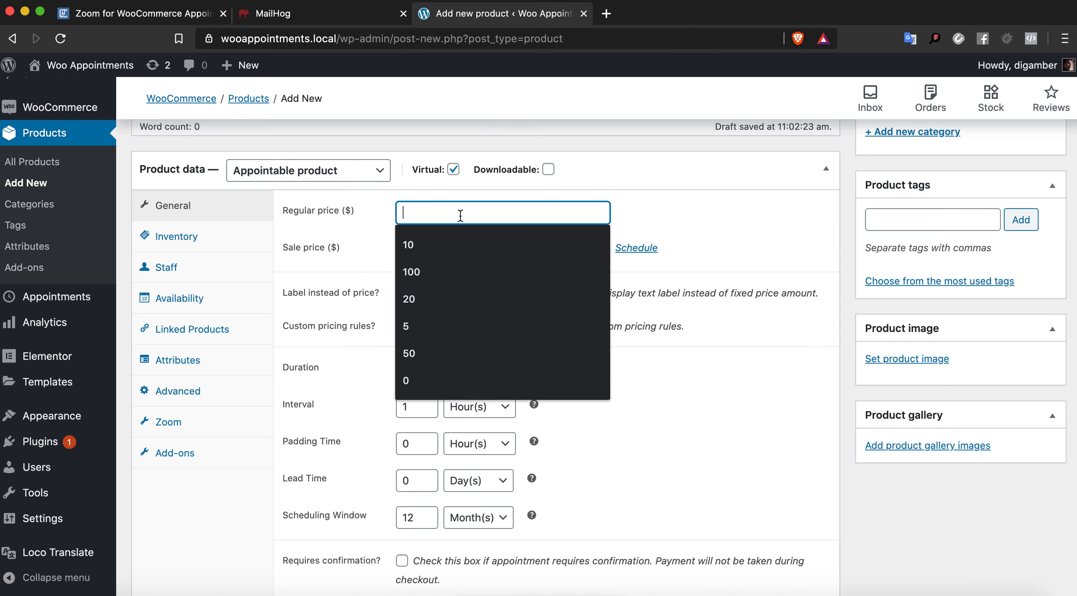
{"action": "type", "text": "10"}
{"action": "key", "text": "Tab"}
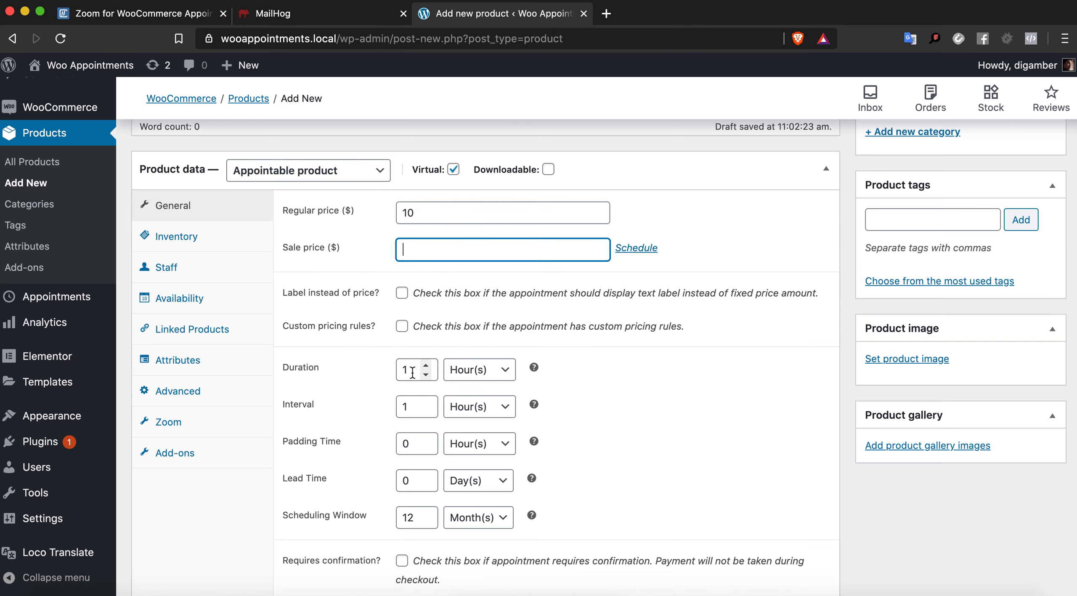
Examine the unit options offered for the appointment duration without changing them.
{"action": "left_click", "coordinate": [306, 372]}
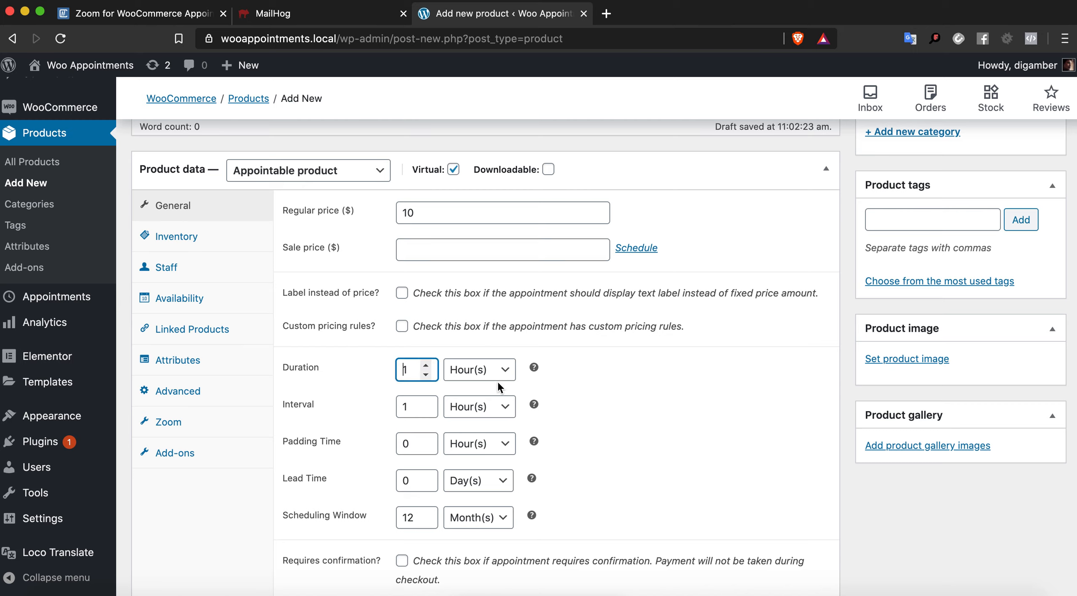
{"action": "left_click", "coordinate": [612, 362]}
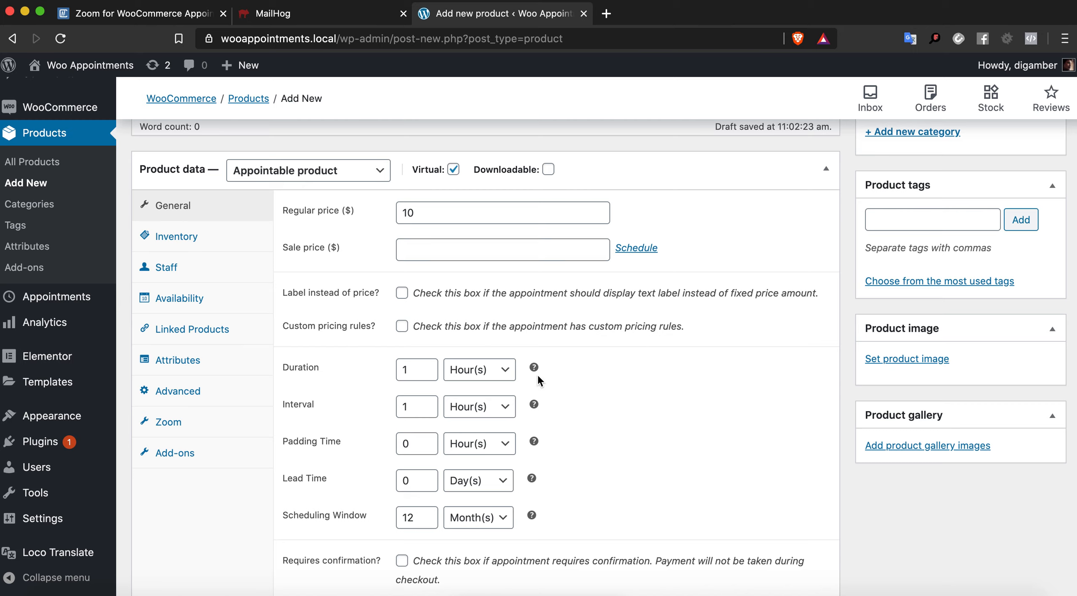
{"action": "left_click", "coordinate": [511, 378]}
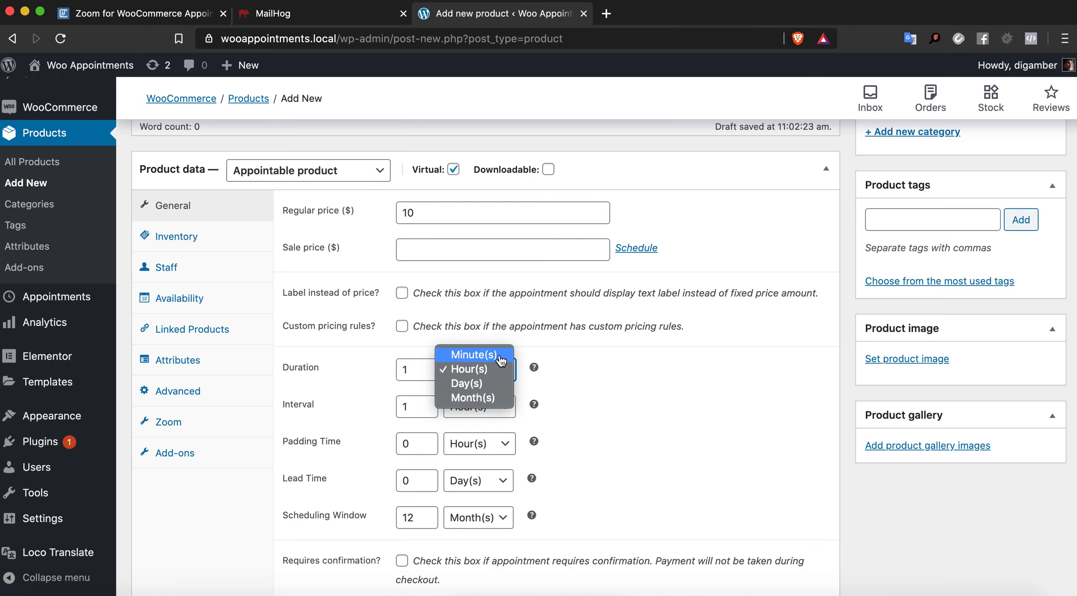
{"action": "left_click", "coordinate": [621, 371]}
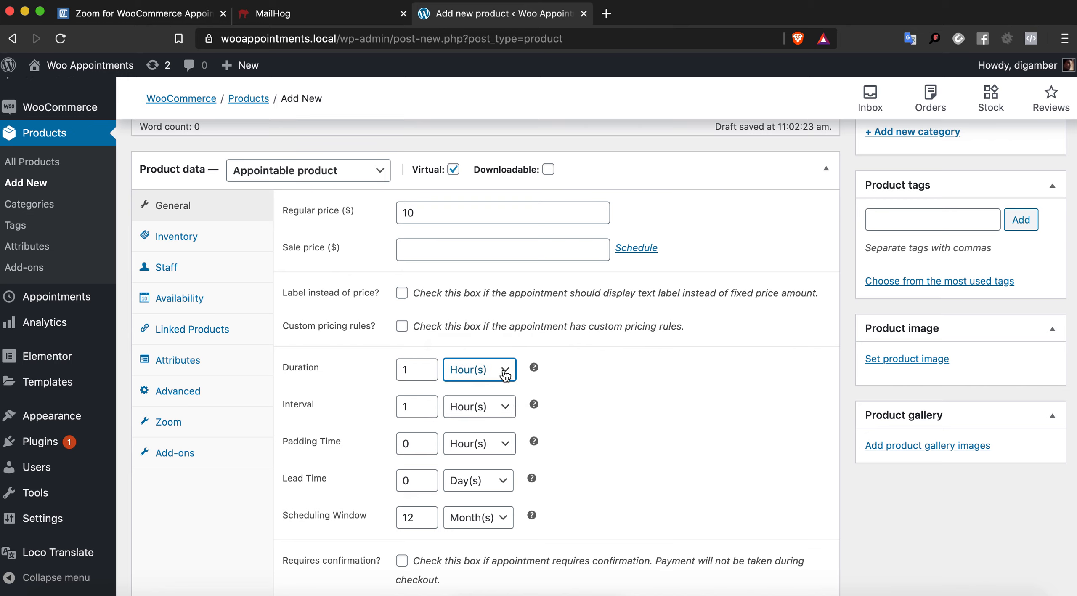
{"action": "left_click", "coordinate": [505, 374]}
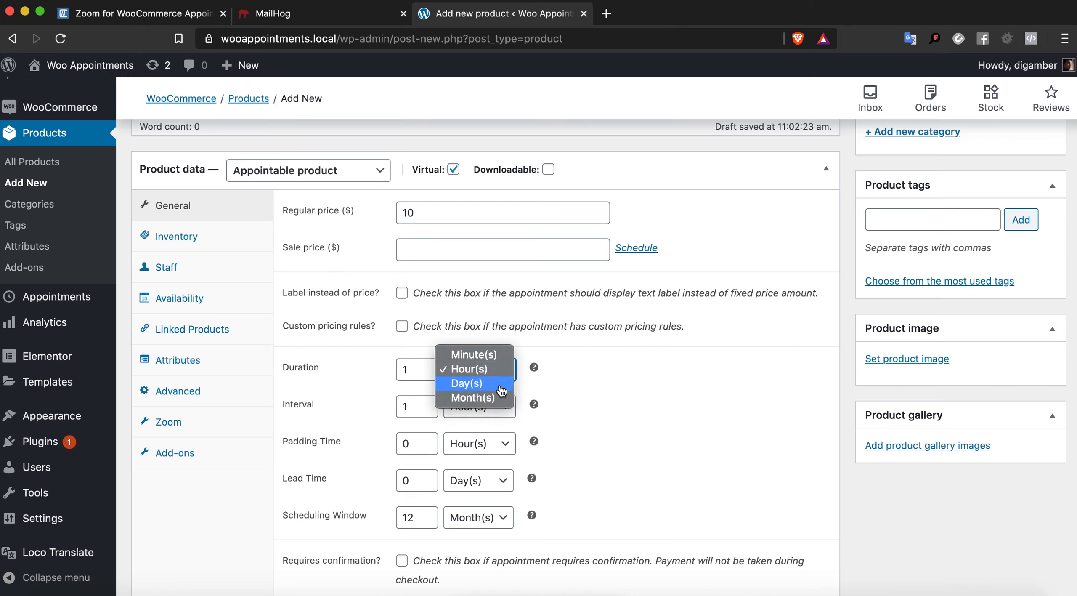
{"action": "left_click", "coordinate": [641, 374]}
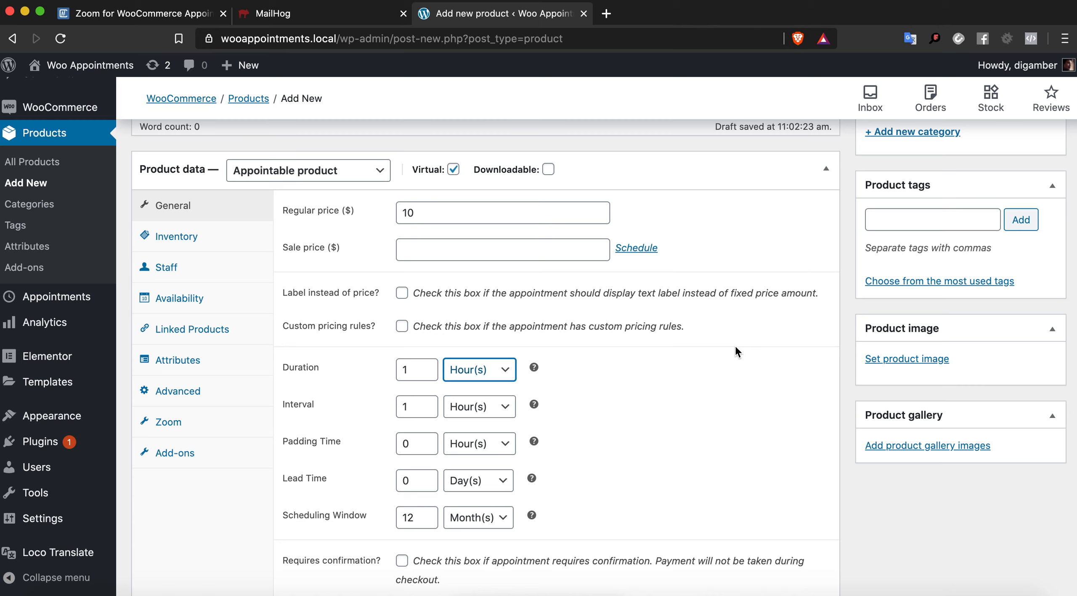
Look through the remaining general appointment settings and open the product's inventory settings.
{"action": "scroll", "coordinate": [736, 347], "scroll_direction": "down", "scroll_amount": 6}
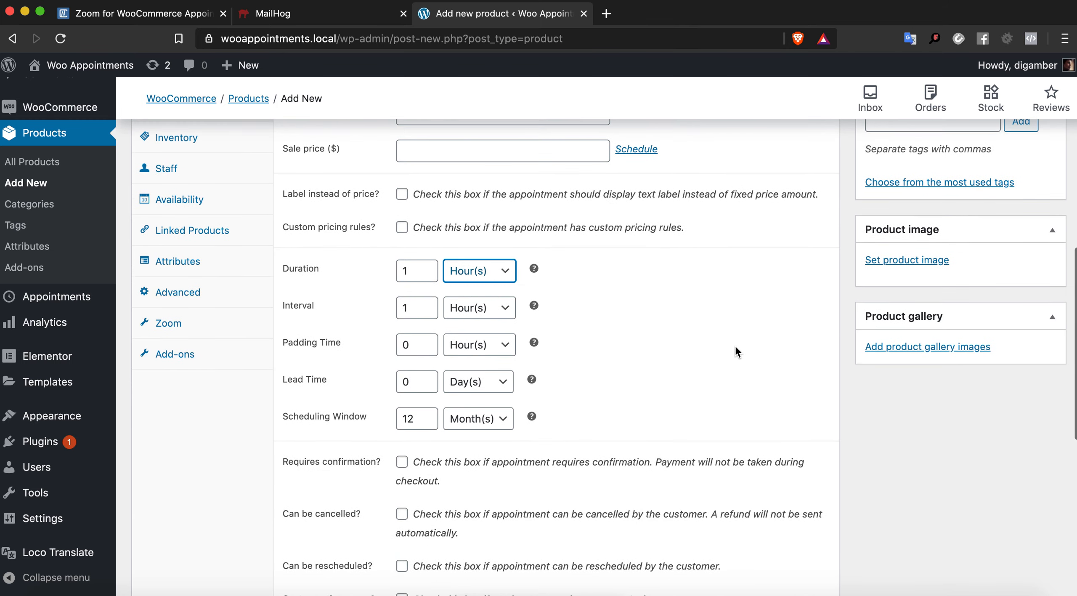
{"action": "scroll", "coordinate": [735, 344], "scroll_direction": "up", "scroll_amount": 8}
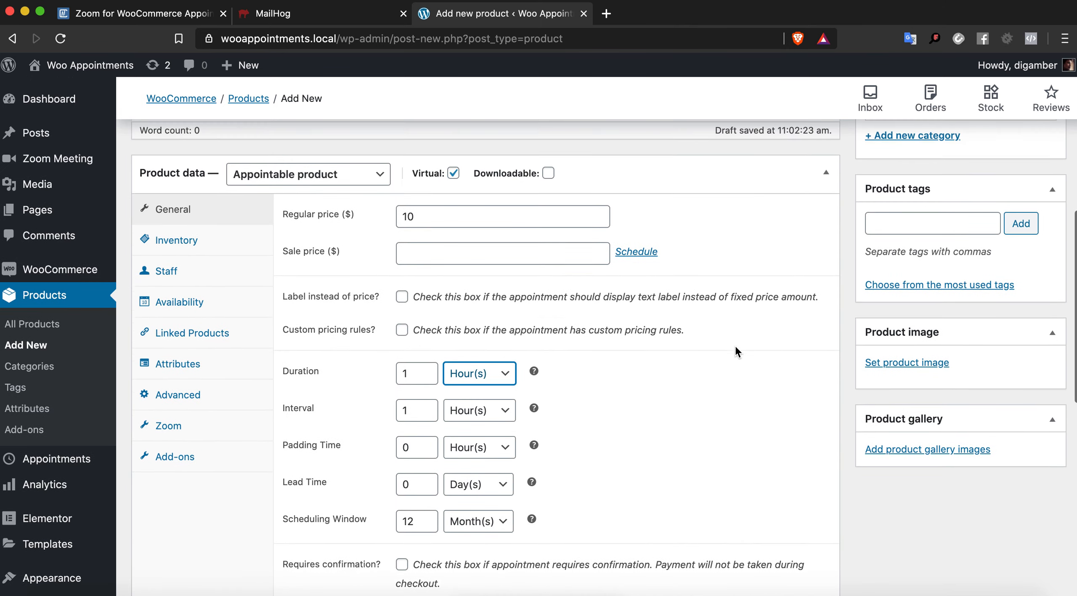
{"action": "left_click", "coordinate": [191, 252]}
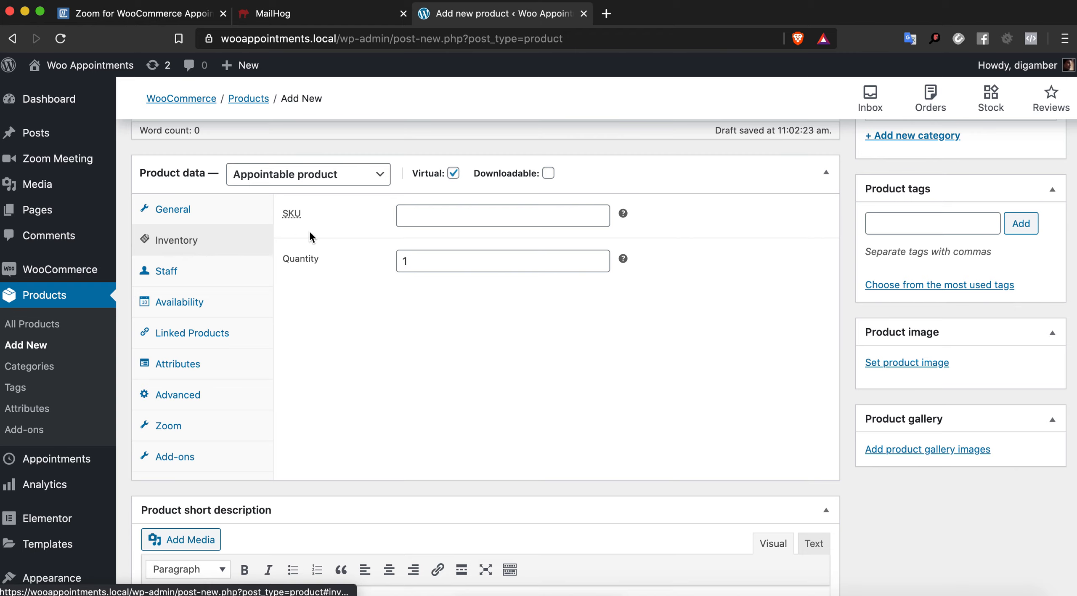
Set the product's inventory quantity to 10, keeping the minimum and maximum order at 1.
{"action": "left_click", "coordinate": [429, 268]}
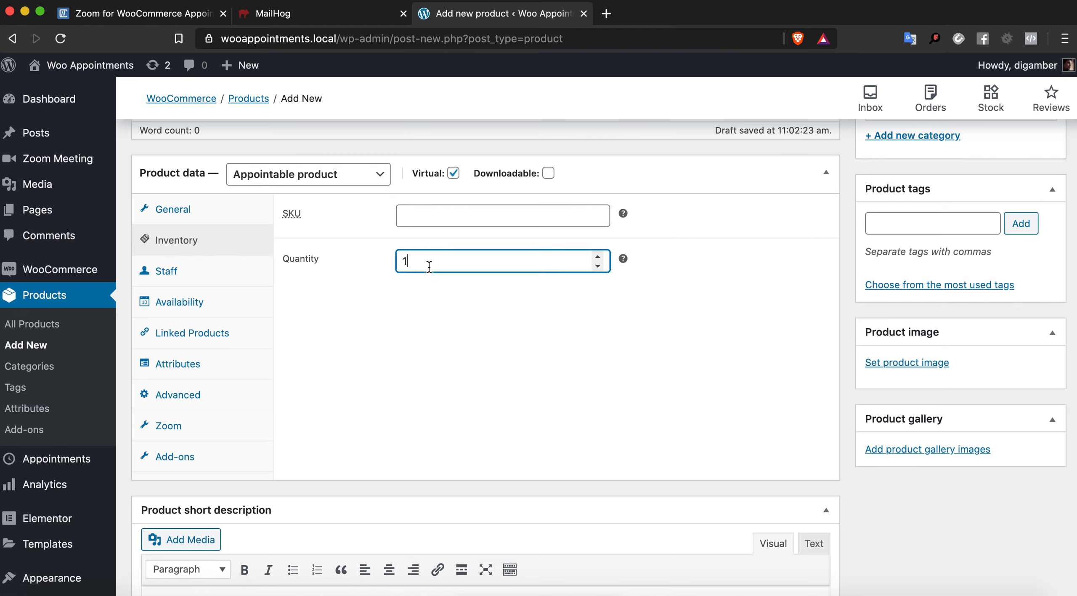
{"action": "left_click", "coordinate": [441, 346]}
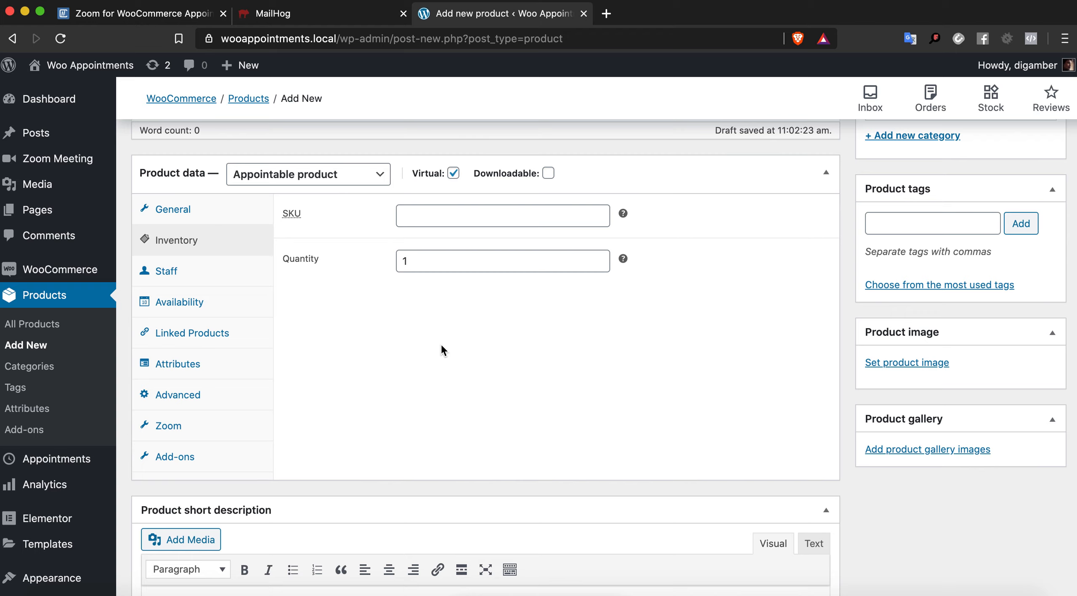
{"action": "left_click", "coordinate": [433, 262]}
{"action": "left_click", "coordinate": [434, 261]}
{"action": "left_click", "coordinate": [631, 310]}
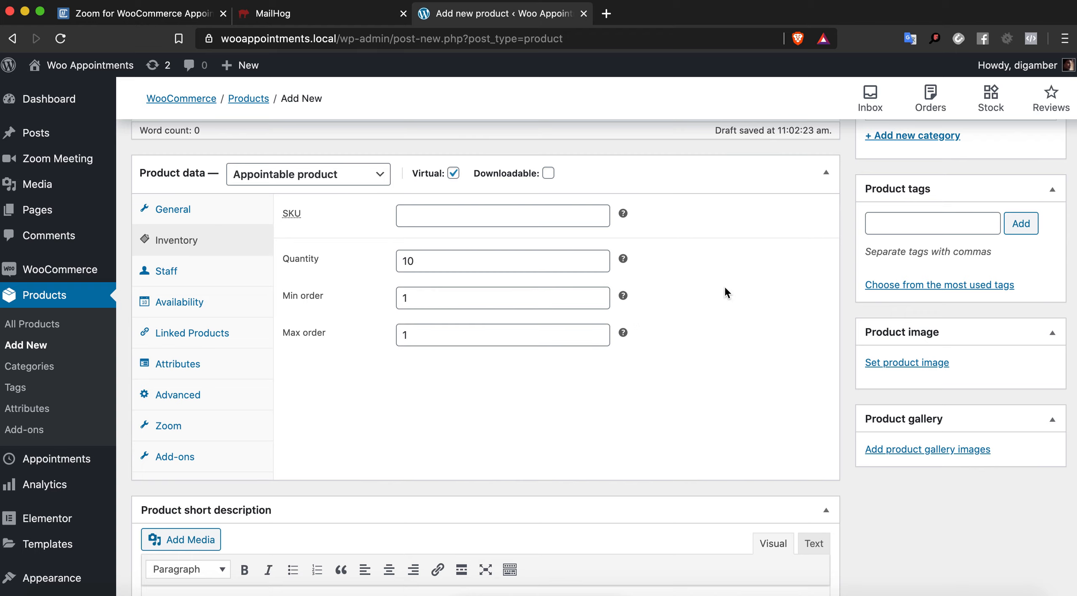
{"action": "left_click", "coordinate": [429, 259]}
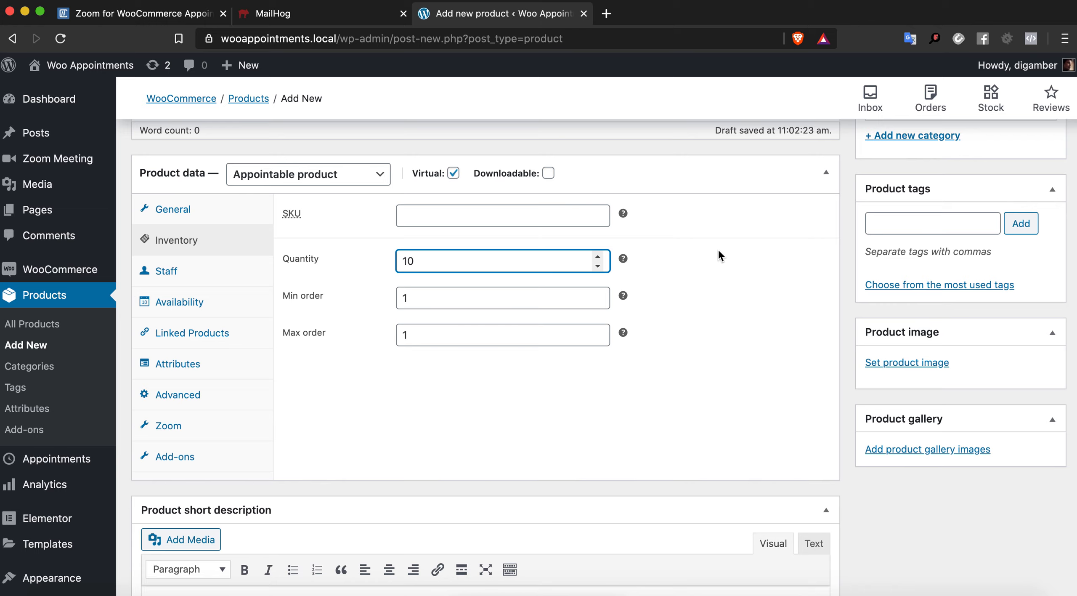
{"action": "left_click", "coordinate": [739, 252]}
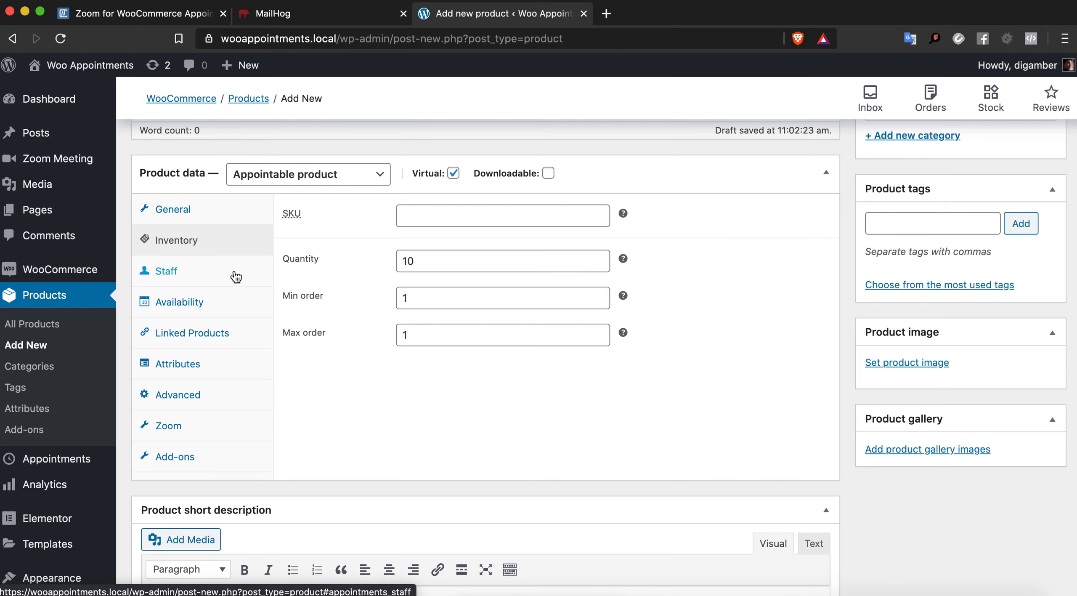
Review the product's availability settings and check the site-wide global availability rules in a separate tab, closing it when done.
{"action": "left_click", "coordinate": [209, 311]}
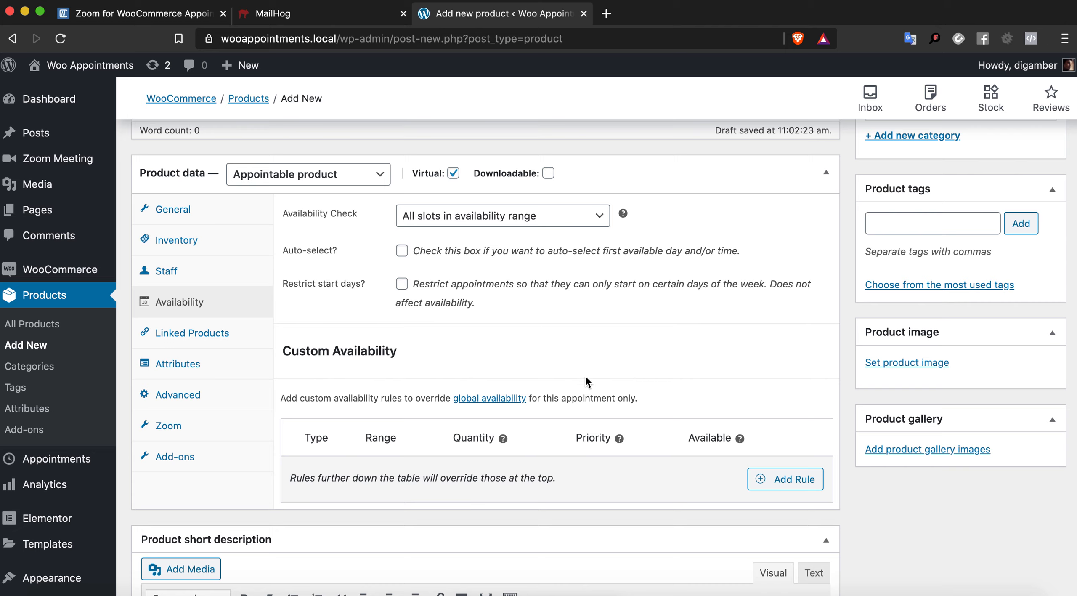
{"action": "right_click", "coordinate": [463, 398]}
{"action": "left_click", "coordinate": [543, 353]}
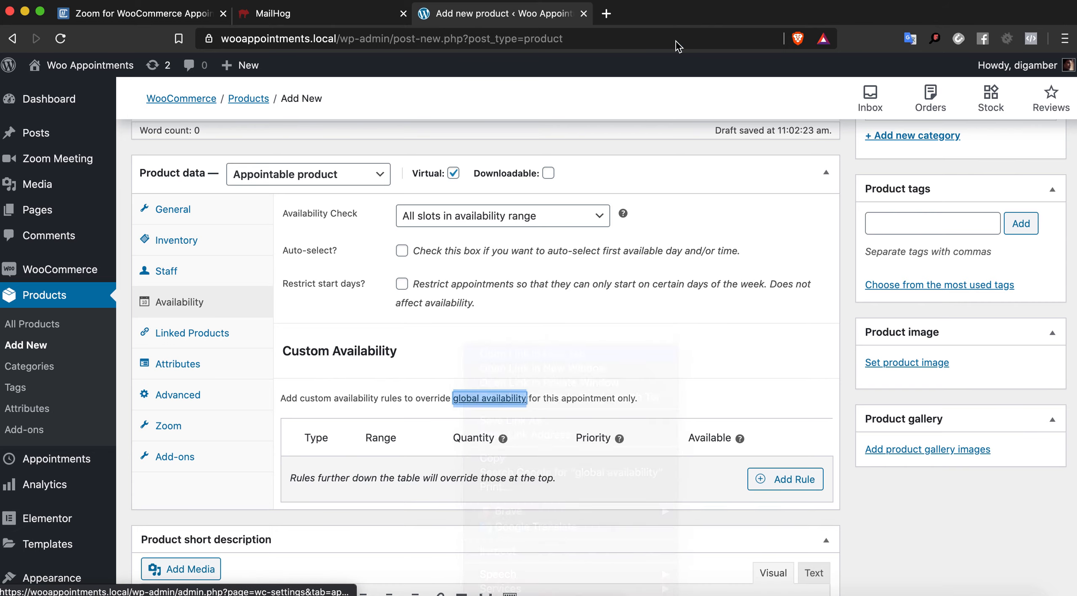
{"action": "left_click", "coordinate": [631, 13]}
{"action": "left_click", "coordinate": [520, 14]}
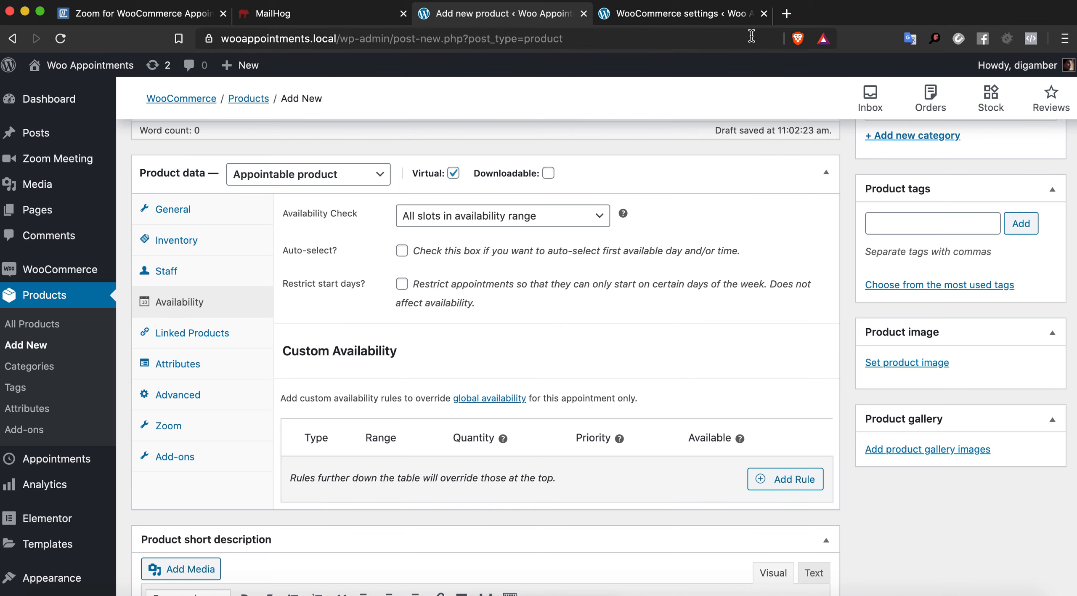
{"action": "left_click", "coordinate": [725, 16]}
{"action": "scroll", "coordinate": [549, 278], "scroll_direction": "down", "scroll_amount": 2}
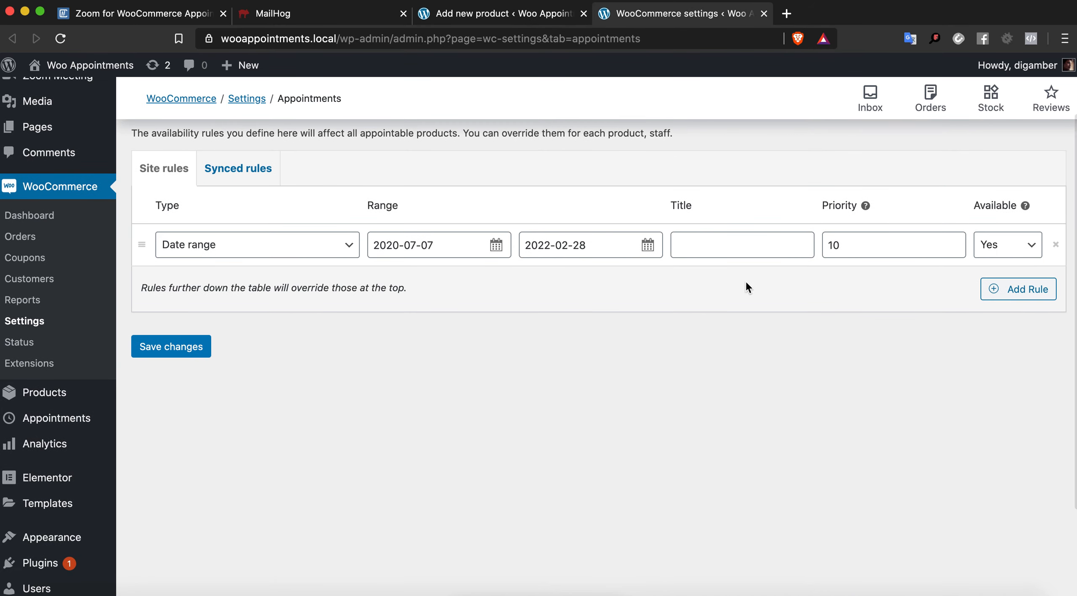
{"action": "left_click", "coordinate": [765, 14]}
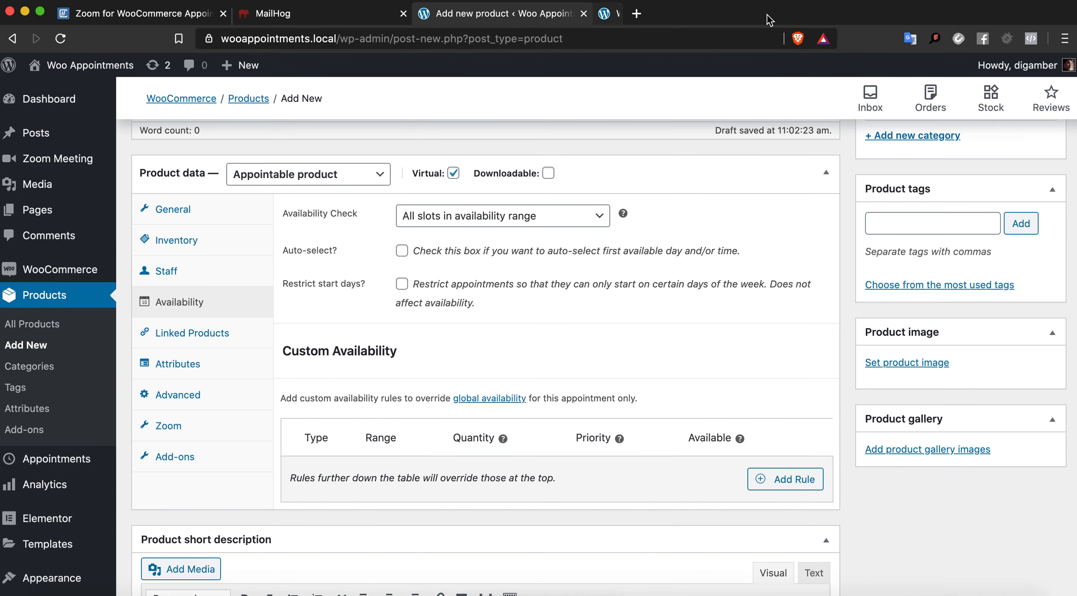
Enable Zoom meeting creation for bookings in the product's Zoom settings.
{"action": "scroll", "coordinate": [576, 232], "scroll_direction": "down", "scroll_amount": 3}
{"action": "scroll", "coordinate": [240, 238], "scroll_direction": "up", "scroll_amount": 2}
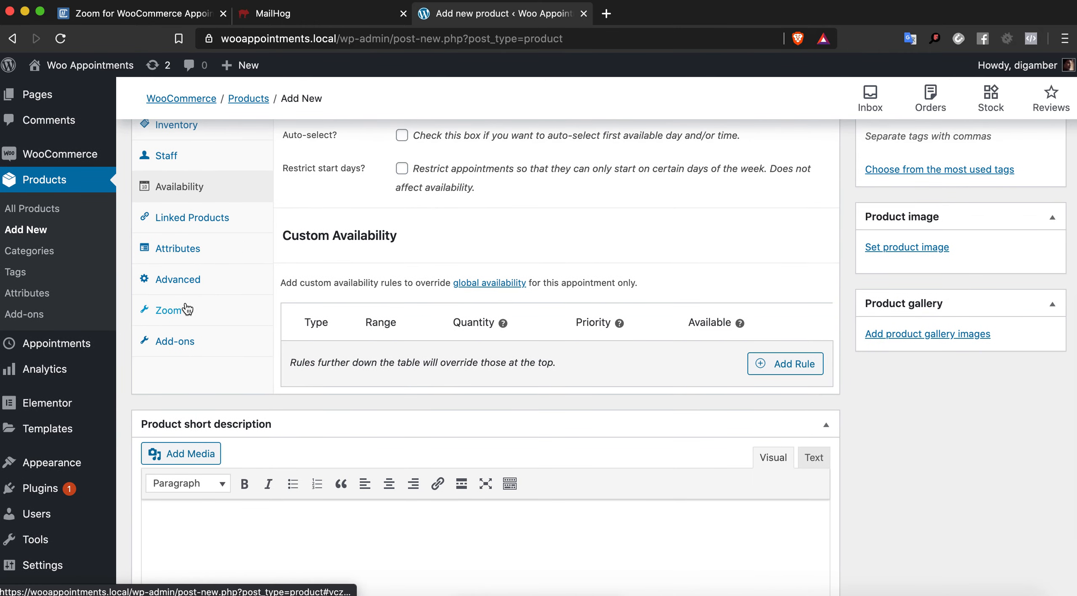
{"action": "left_click", "coordinate": [209, 322]}
{"action": "scroll", "coordinate": [416, 274], "scroll_direction": "up", "scroll_amount": 3}
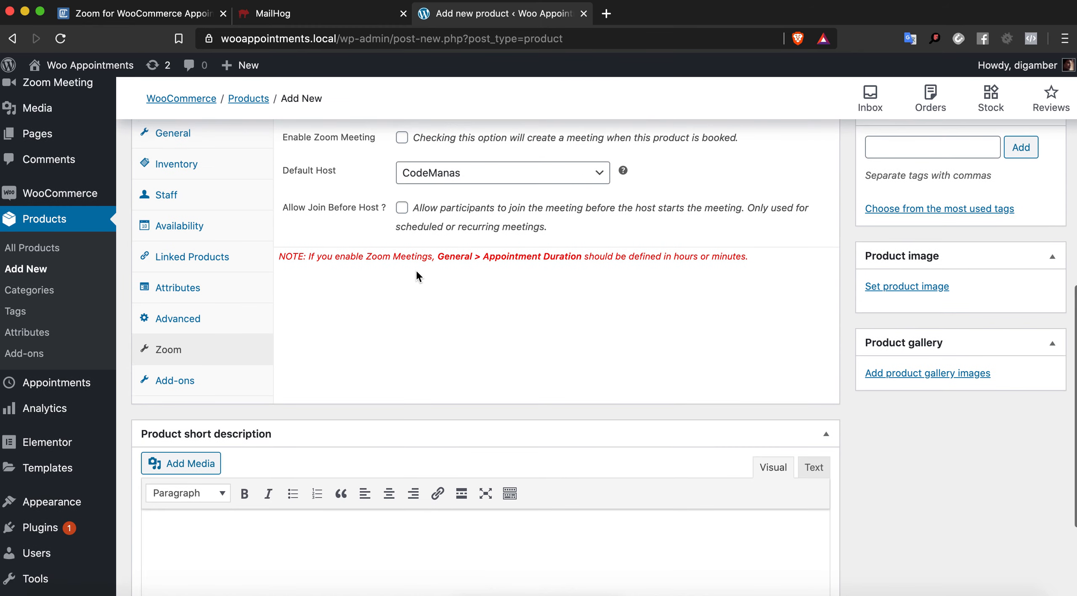
{"action": "scroll", "coordinate": [416, 274], "scroll_direction": "up", "scroll_amount": 1}
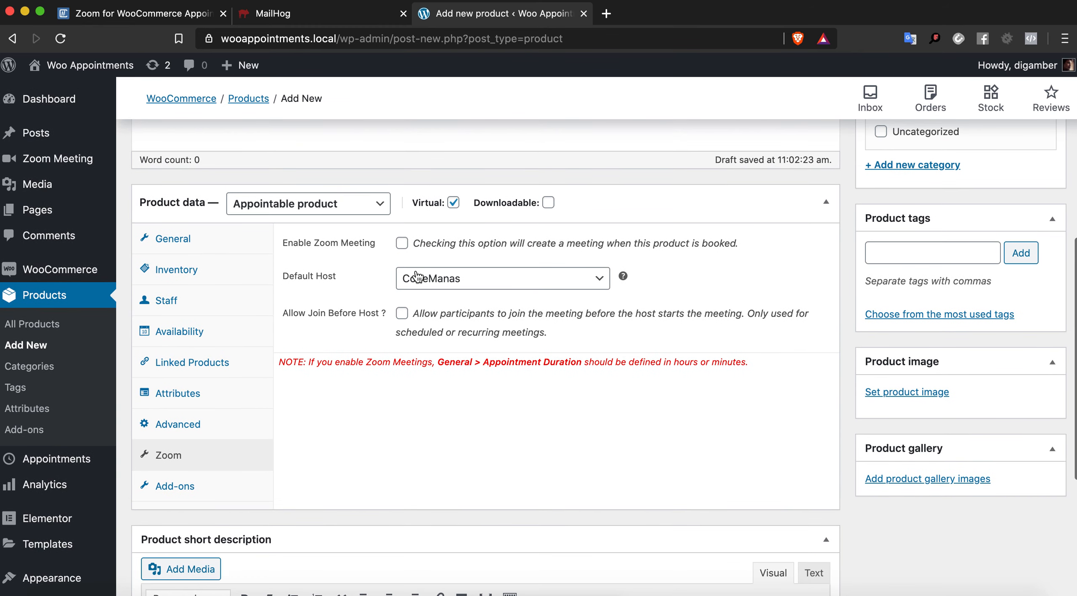
{"action": "scroll", "coordinate": [536, 277], "scroll_direction": "up", "scroll_amount": 1}
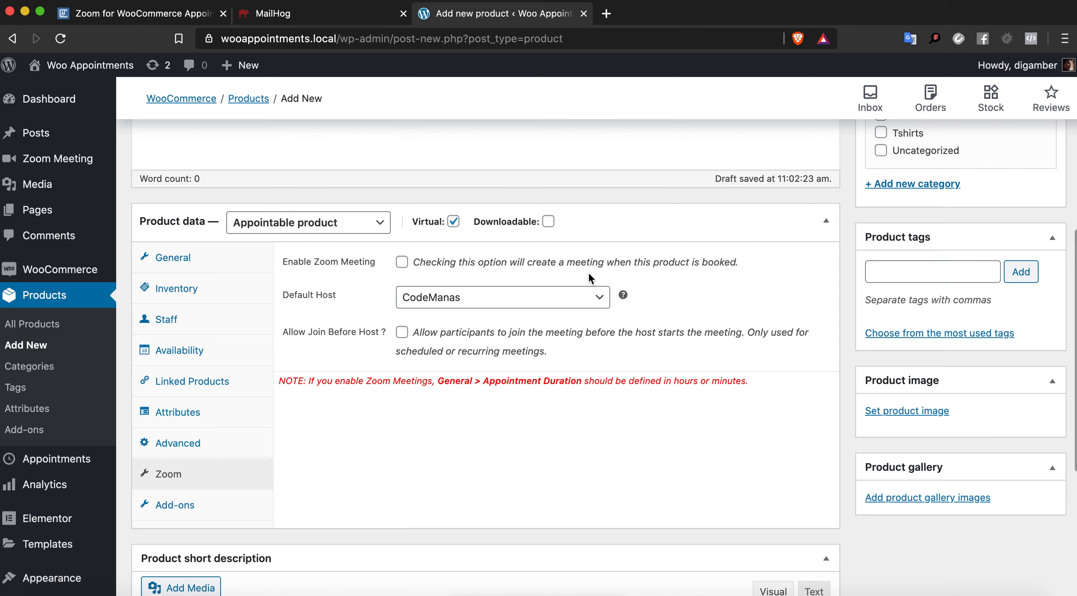
{"action": "left_click", "coordinate": [402, 262]}
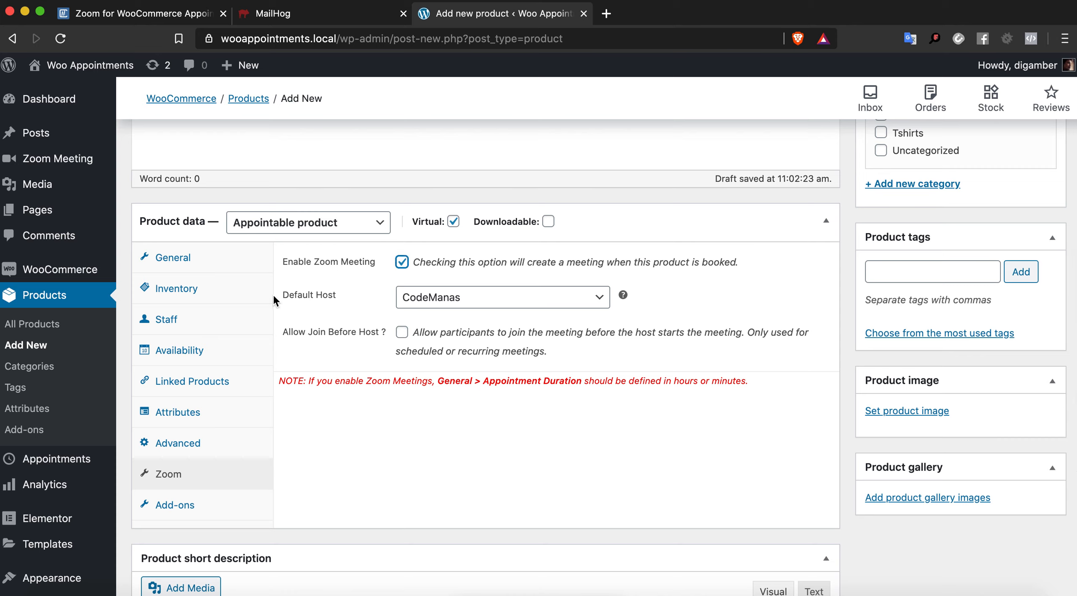
Examine the default host and join-before-host options in the Zoom settings without changing them.
{"action": "left_click_drag", "start_coordinate": [283, 295], "coordinate": [373, 300]}
{"action": "left_click", "coordinate": [427, 305]}
{"action": "left_click", "coordinate": [310, 321]}
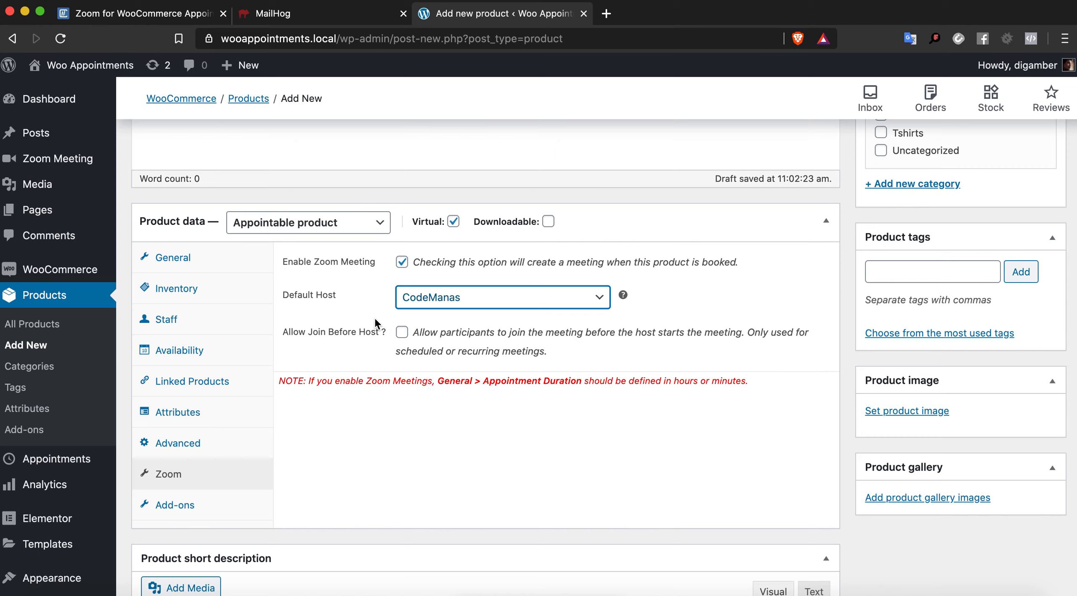
{"action": "left_click", "coordinate": [531, 329]}
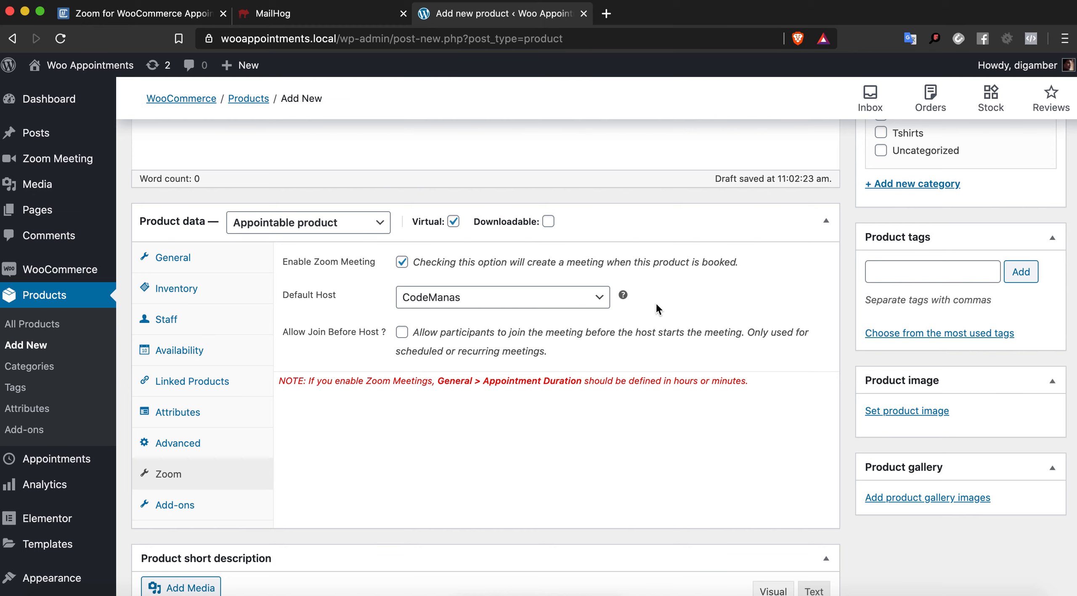
Publish the Doctors Appointment product.
{"action": "scroll", "coordinate": [656, 304], "scroll_direction": "up", "scroll_amount": 2}
{"action": "scroll", "coordinate": [657, 304], "scroll_direction": "down", "scroll_amount": 3}
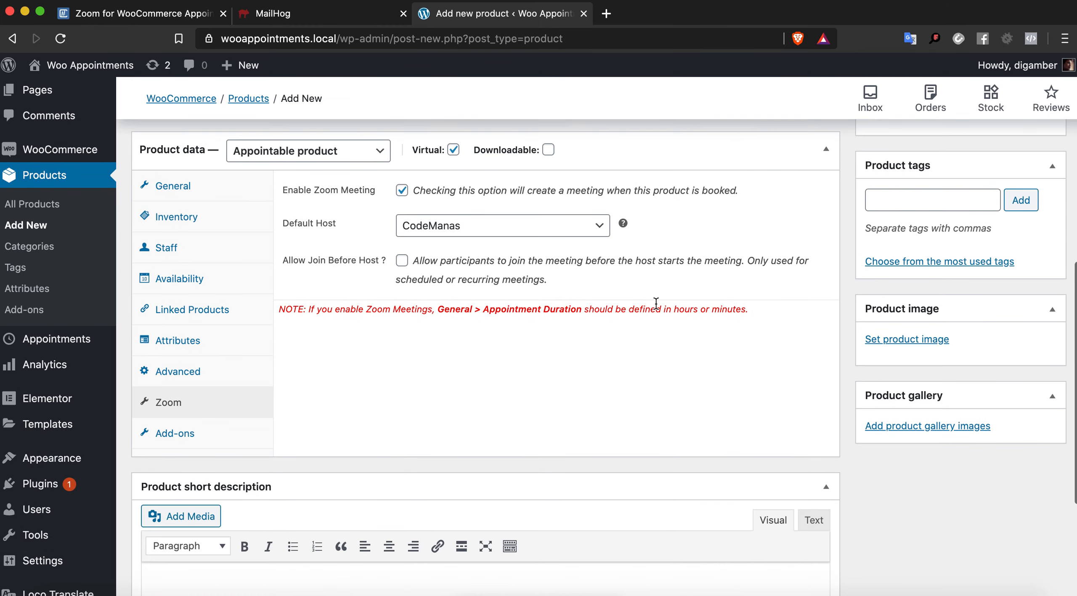
{"action": "scroll", "coordinate": [655, 301], "scroll_direction": "up", "scroll_amount": 2}
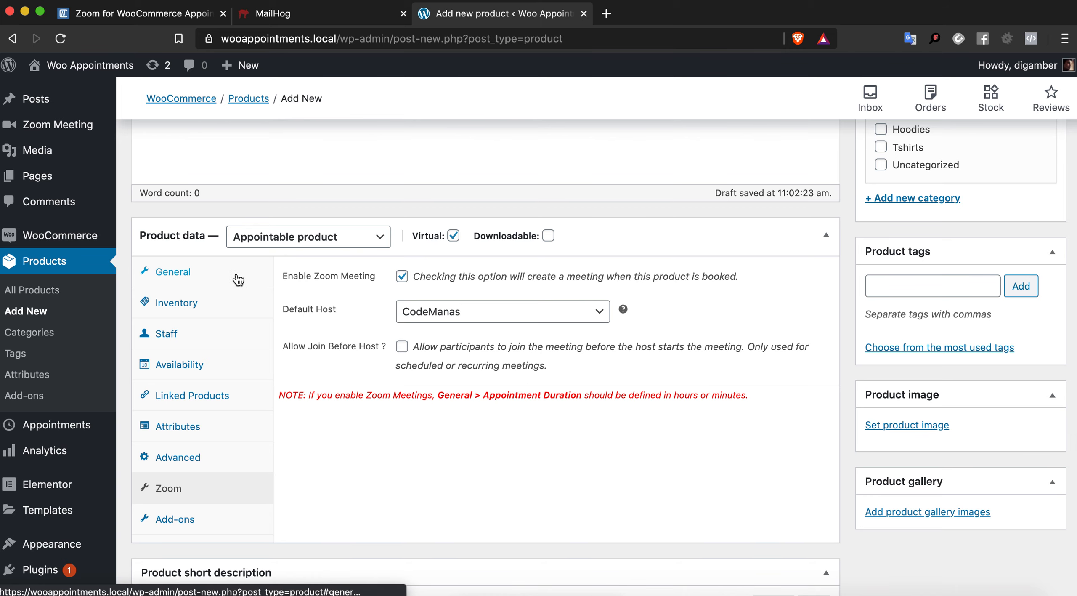
{"action": "scroll", "coordinate": [673, 278], "scroll_direction": "up", "scroll_amount": 10}
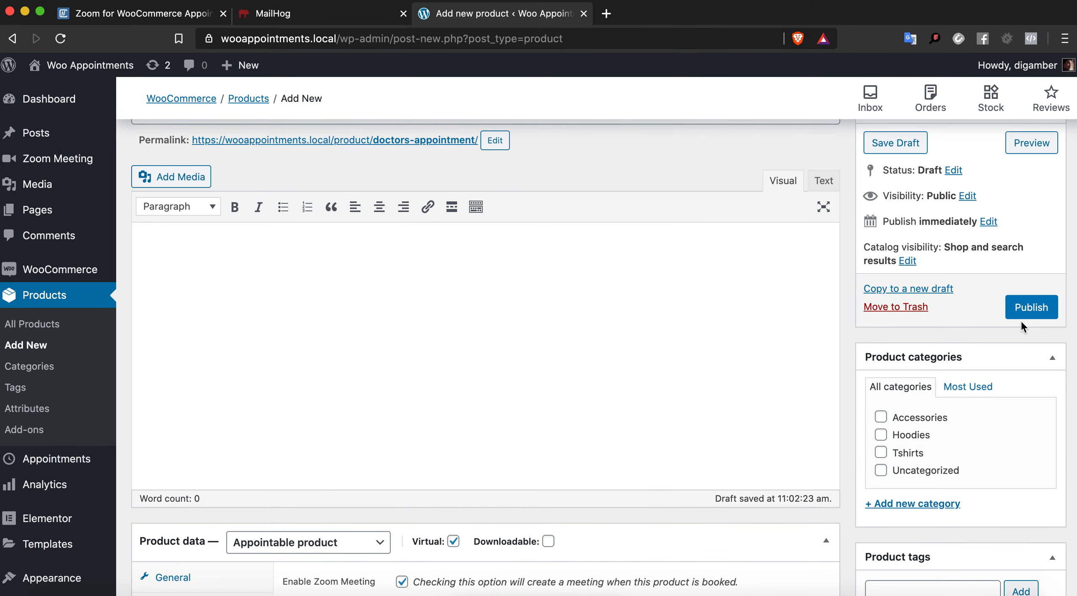
{"action": "left_click", "coordinate": [1023, 316]}
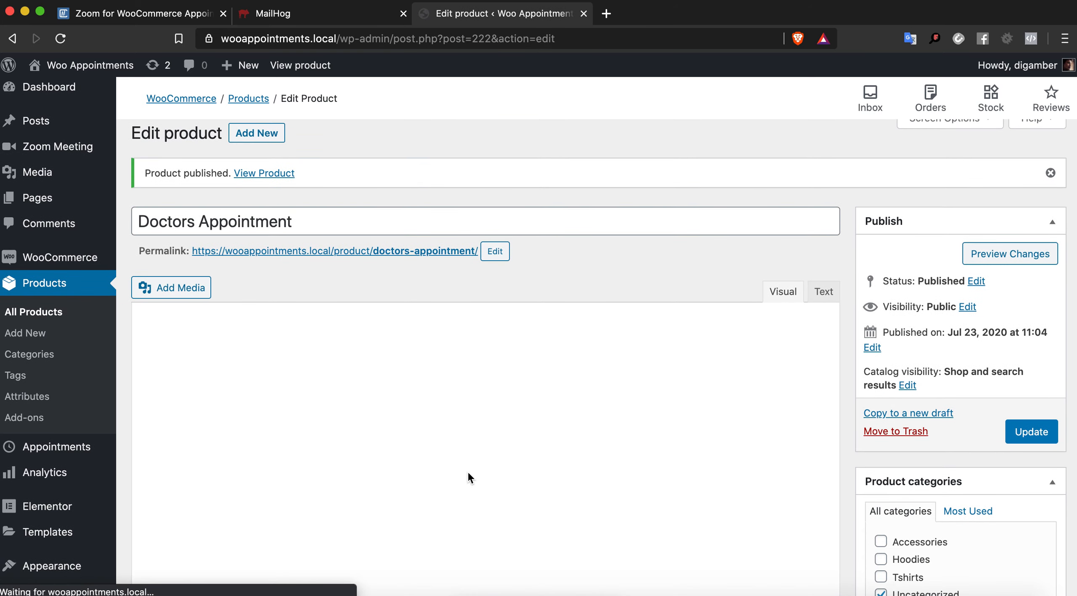
Switch to the private browser window with the test customer's account and open the store's Shop page.
{"action": "scroll", "coordinate": [468, 471], "scroll_direction": "down", "scroll_amount": 5}
{"action": "right_click", "coordinate": [337, 594]}
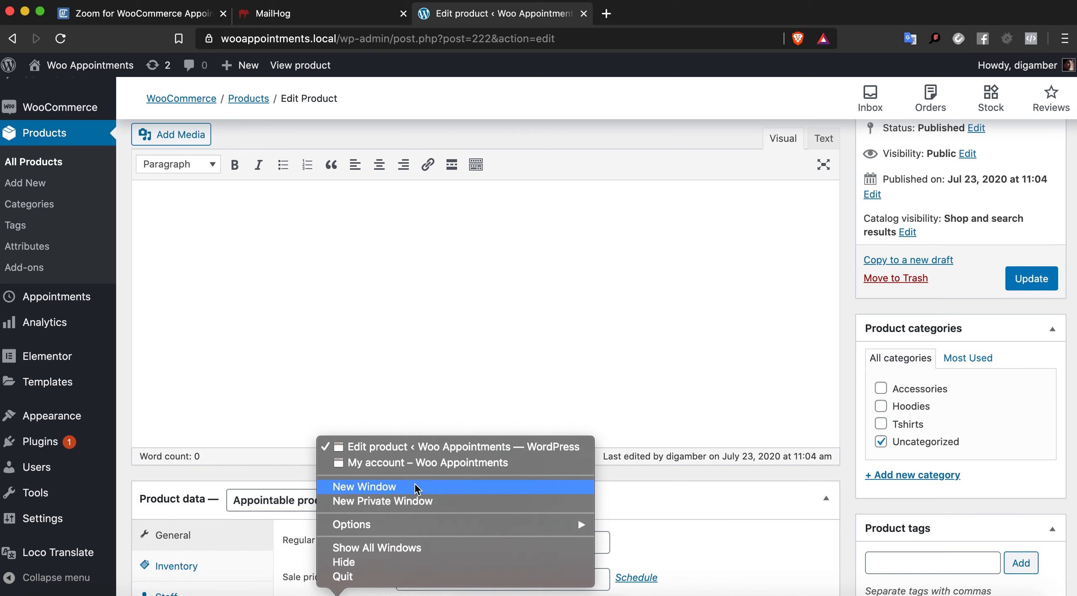
{"action": "left_click", "coordinate": [416, 462]}
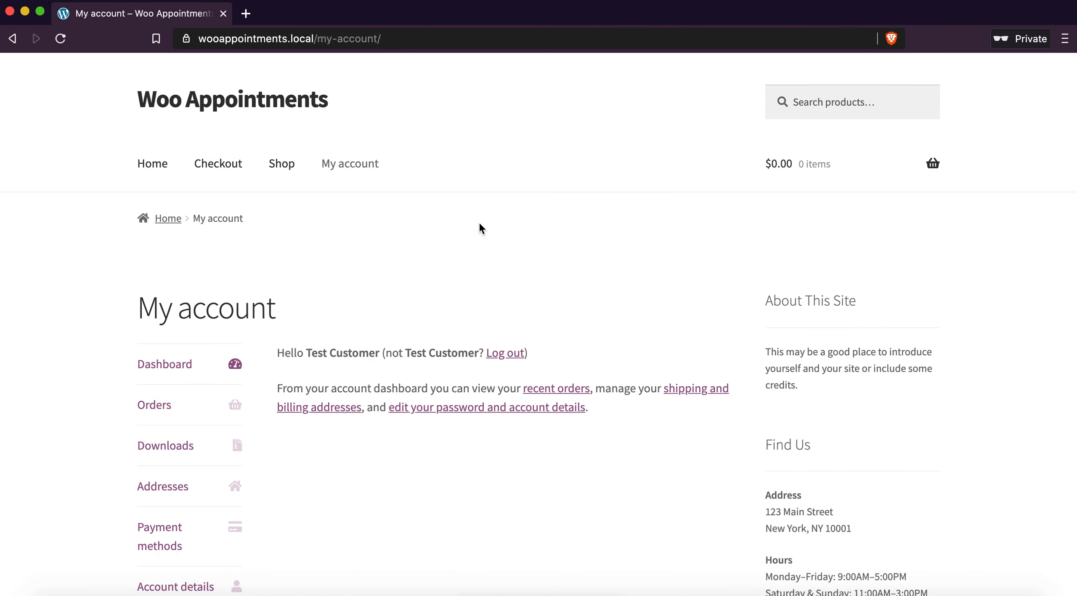
{"action": "left_click", "coordinate": [325, 171]}
{"action": "left_click_drag", "start_coordinate": [405, 353], "coordinate": [480, 353]}
{"action": "left_click", "coordinate": [324, 280]}
{"action": "left_click", "coordinate": [281, 167]}
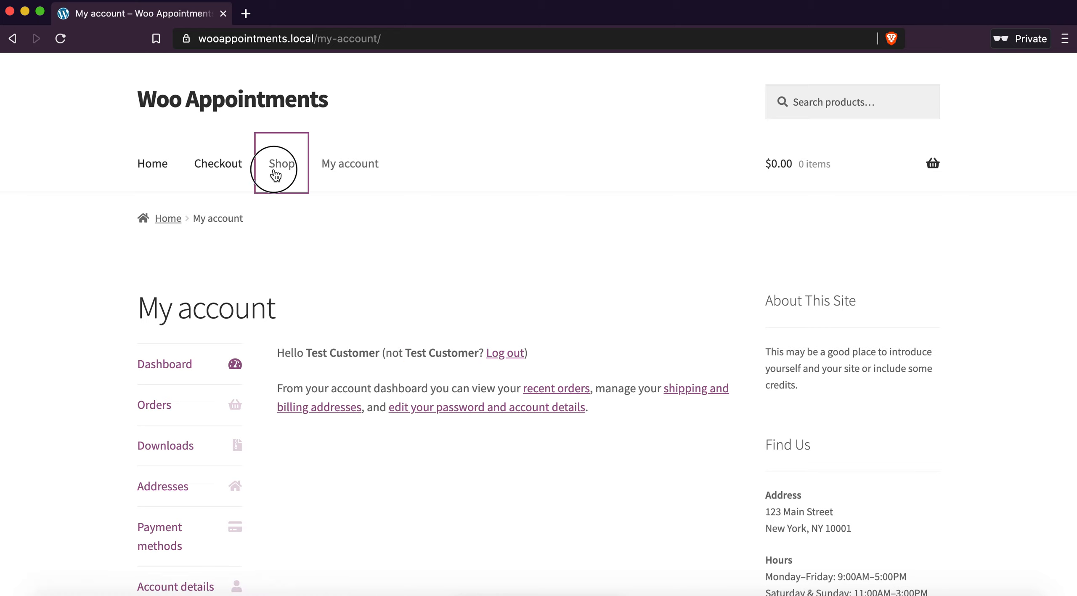
Sort the shop products by latest and open the Doctors Appointment booking page.
{"action": "left_click", "coordinate": [238, 354]}
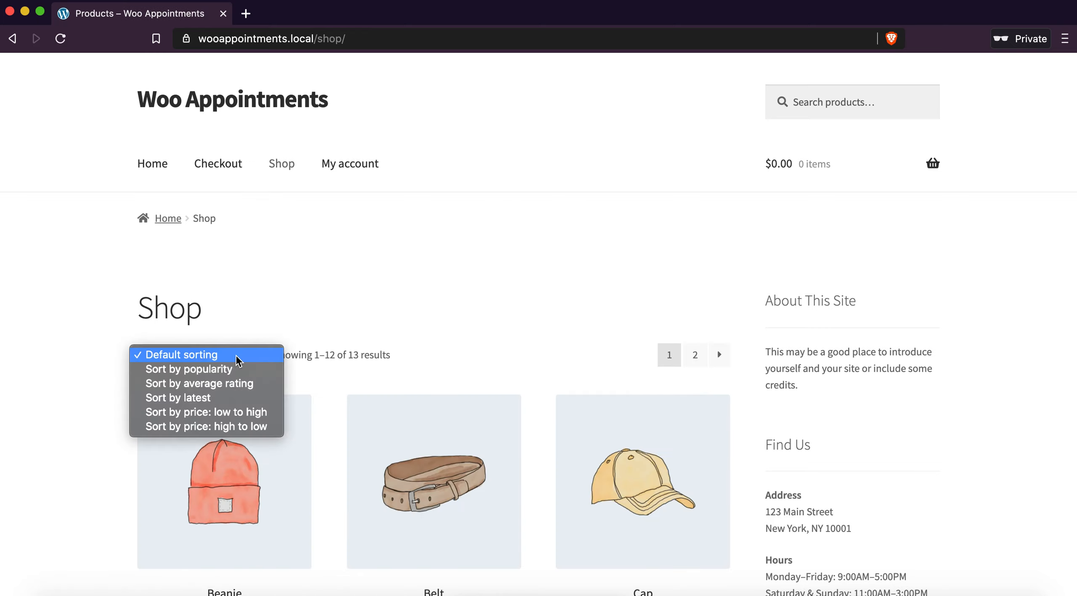
{"action": "left_click", "coordinate": [445, 244]}
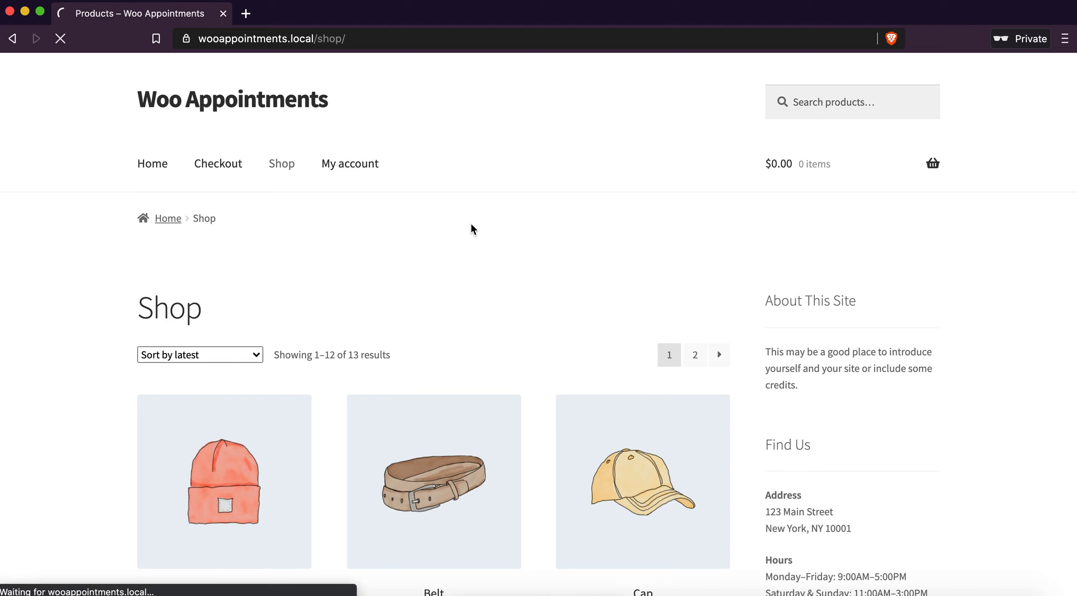
{"action": "scroll", "coordinate": [471, 222], "scroll_direction": "down", "scroll_amount": 3}
{"action": "scroll", "coordinate": [471, 226], "scroll_direction": "down", "scroll_amount": 1}
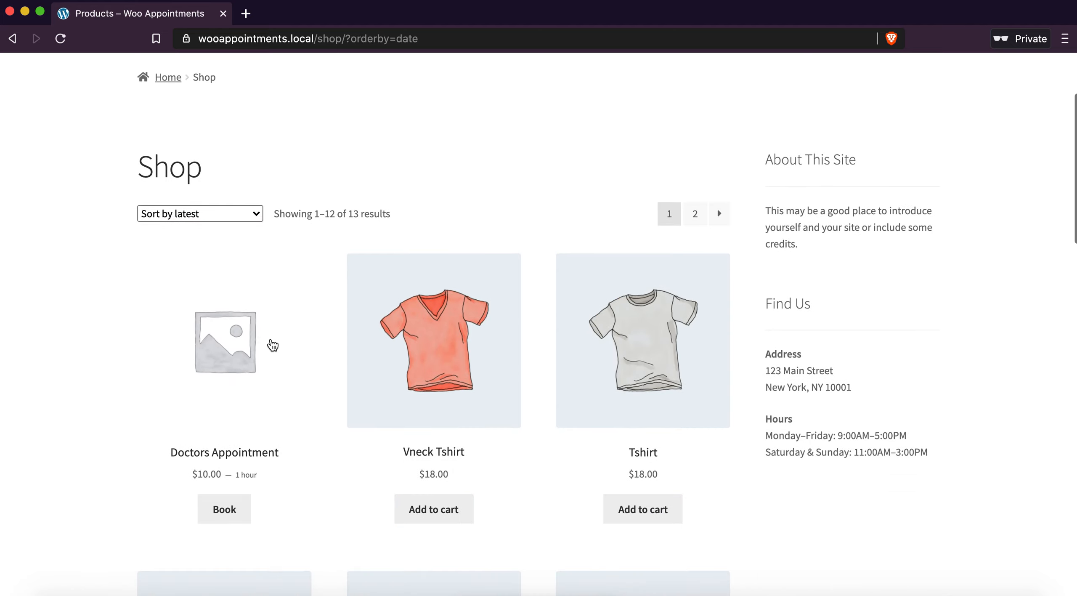
{"action": "left_click", "coordinate": [223, 509]}
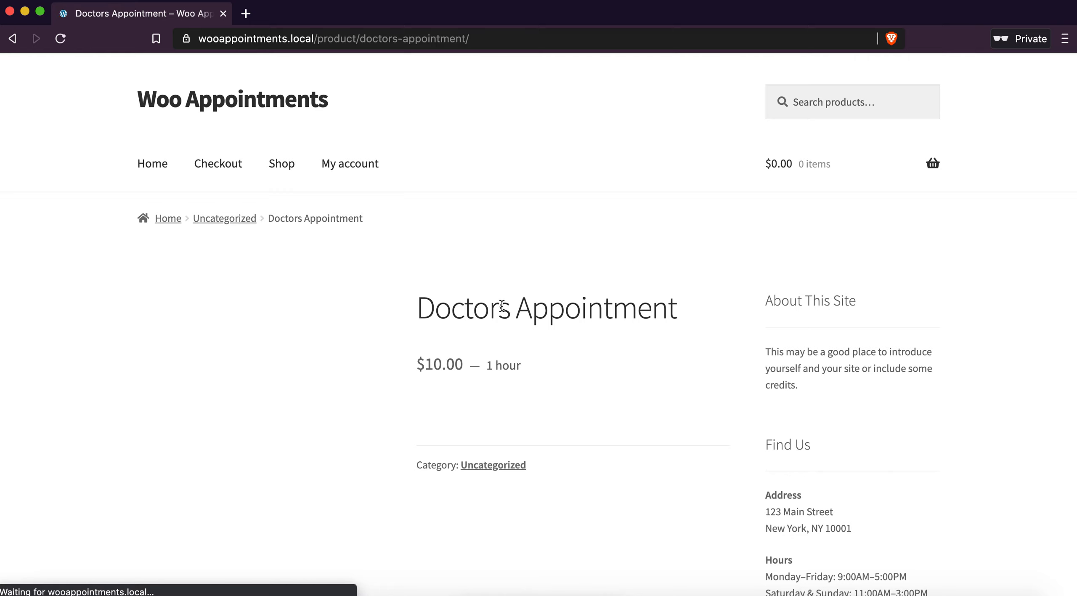
Book the Doctors Appointment for July 24, 2020 at 7:00 pm.
{"action": "scroll", "coordinate": [734, 157], "scroll_direction": "down", "scroll_amount": 4}
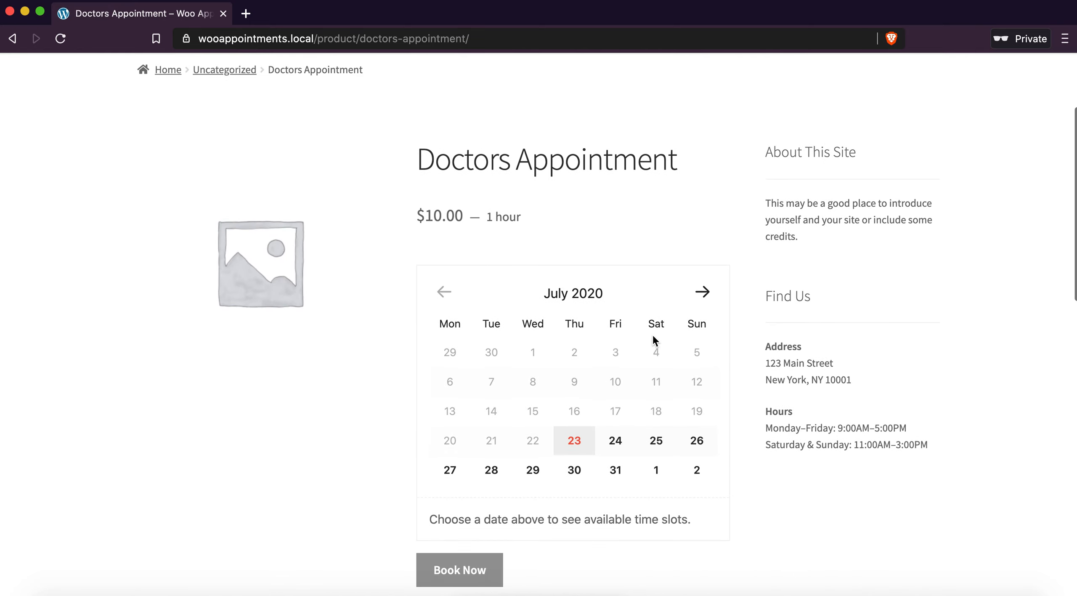
{"action": "left_click", "coordinate": [623, 442]}
{"action": "scroll", "coordinate": [675, 432], "scroll_direction": "down", "scroll_amount": 3}
{"action": "scroll", "coordinate": [671, 421], "scroll_direction": "down", "scroll_amount": 3}
{"action": "left_click", "coordinate": [670, 379]}
{"action": "scroll", "coordinate": [671, 389], "scroll_direction": "down", "scroll_amount": 10}
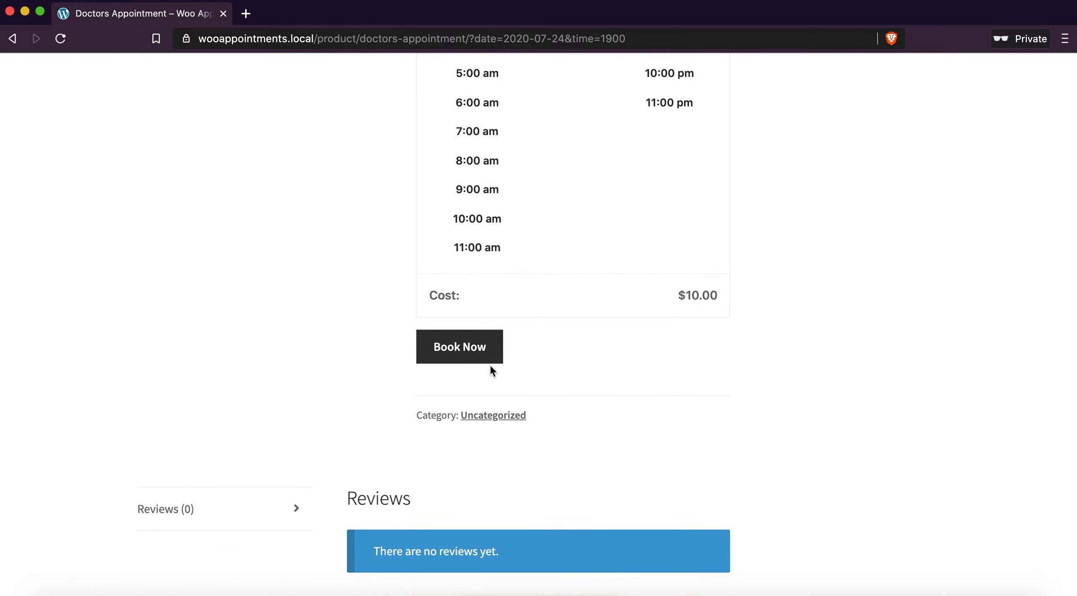
{"action": "left_click", "coordinate": [474, 353]}
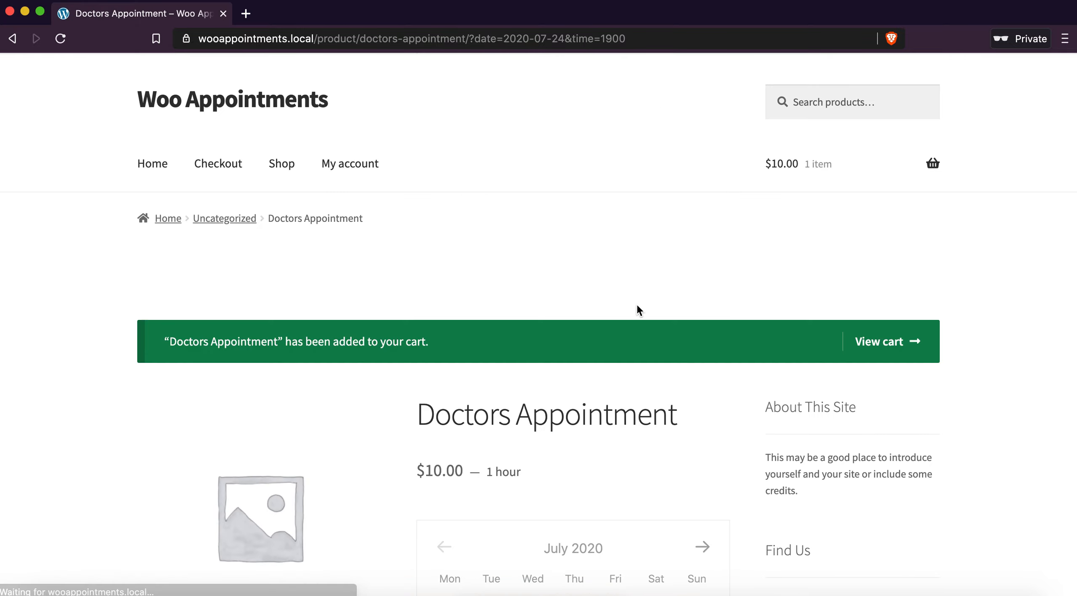
Proceed from the cart to checkout and review the order, billing and payment details.
{"action": "scroll", "coordinate": [637, 303], "scroll_direction": "down", "scroll_amount": 1}
{"action": "mouse_move", "coordinate": [930, 157]}
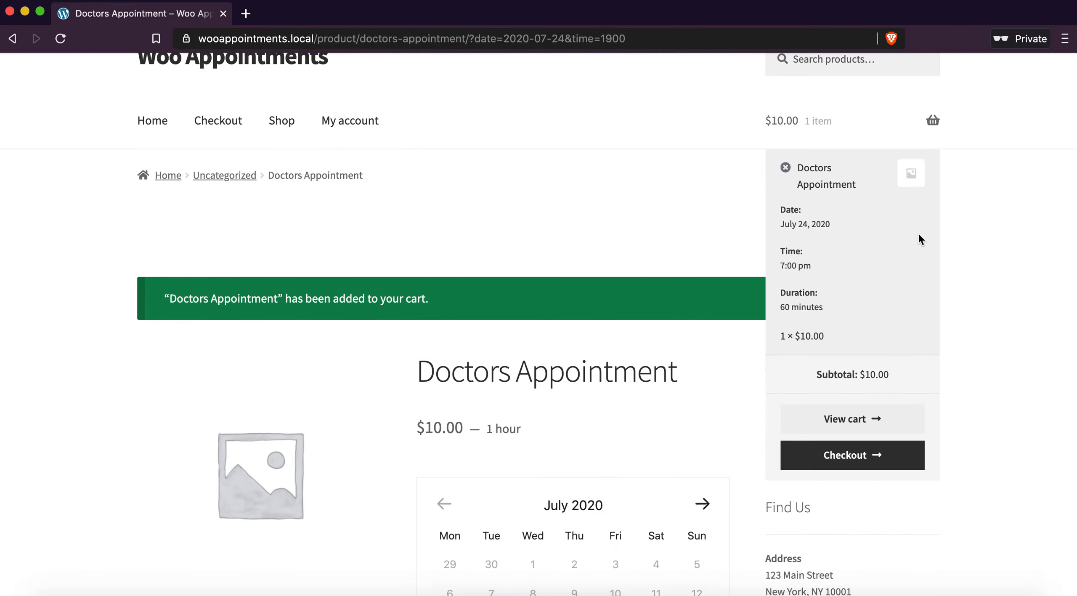
{"action": "left_click", "coordinate": [853, 457]}
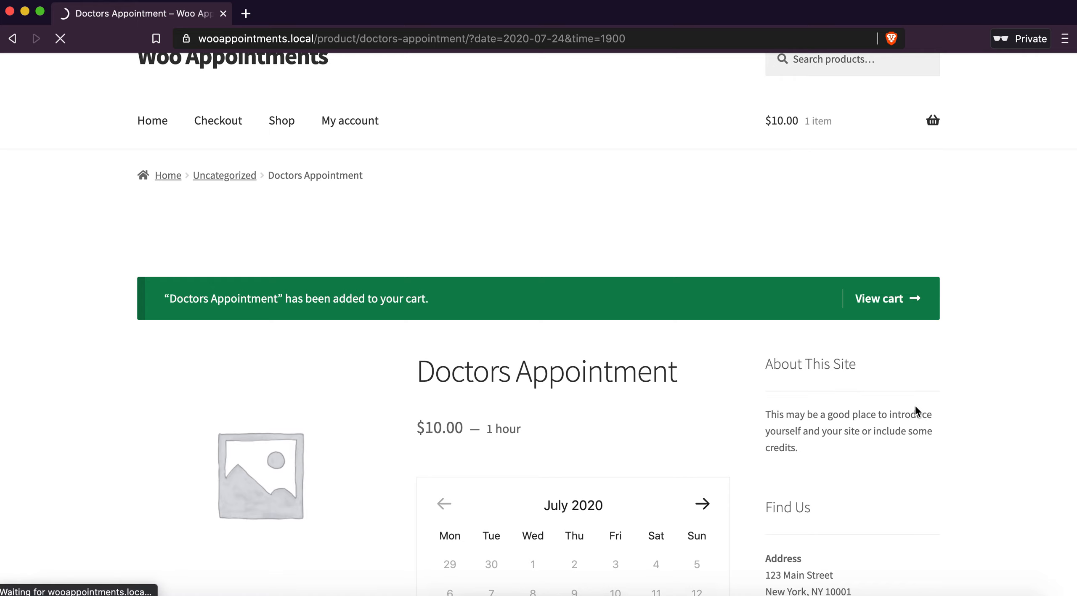
{"action": "scroll", "coordinate": [512, 439], "scroll_direction": "down", "scroll_amount": 5}
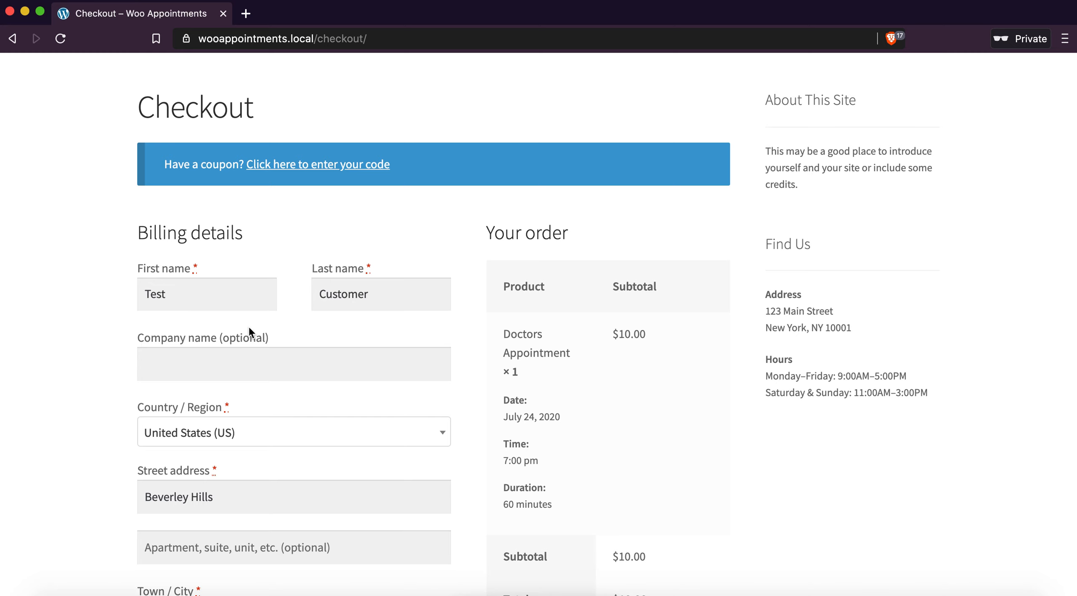
{"action": "scroll", "coordinate": [249, 329], "scroll_direction": "down", "scroll_amount": 8}
{"action": "scroll", "coordinate": [250, 332], "scroll_direction": "down", "scroll_amount": 6}
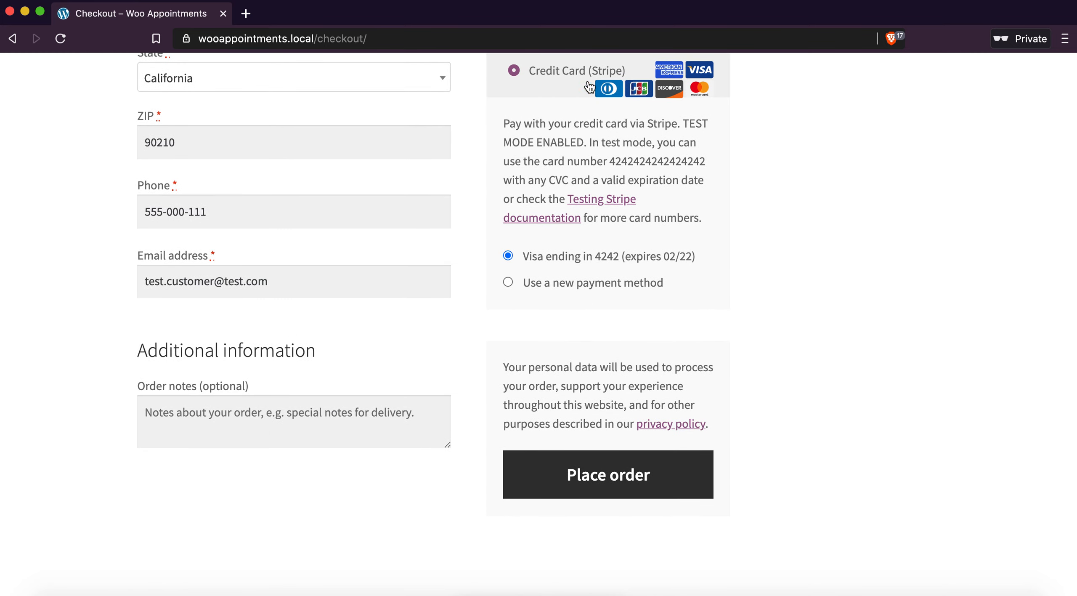
Place the order with the saved Visa card and review the order details, including the appointment and its Zoom join links.
{"action": "left_click", "coordinate": [587, 462]}
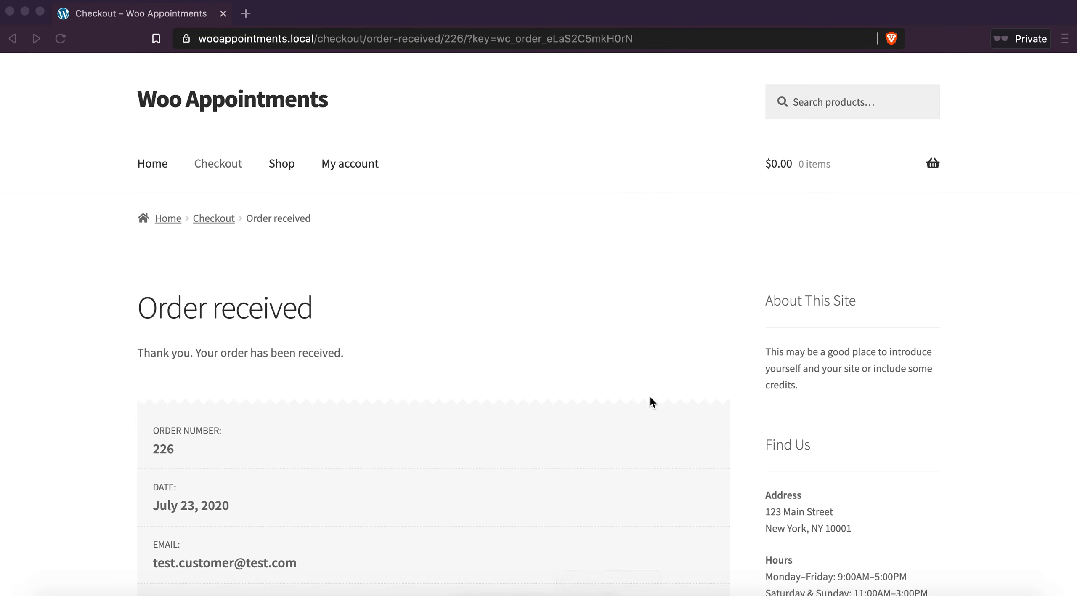
{"action": "scroll", "coordinate": [651, 398], "scroll_direction": "down", "scroll_amount": 8}
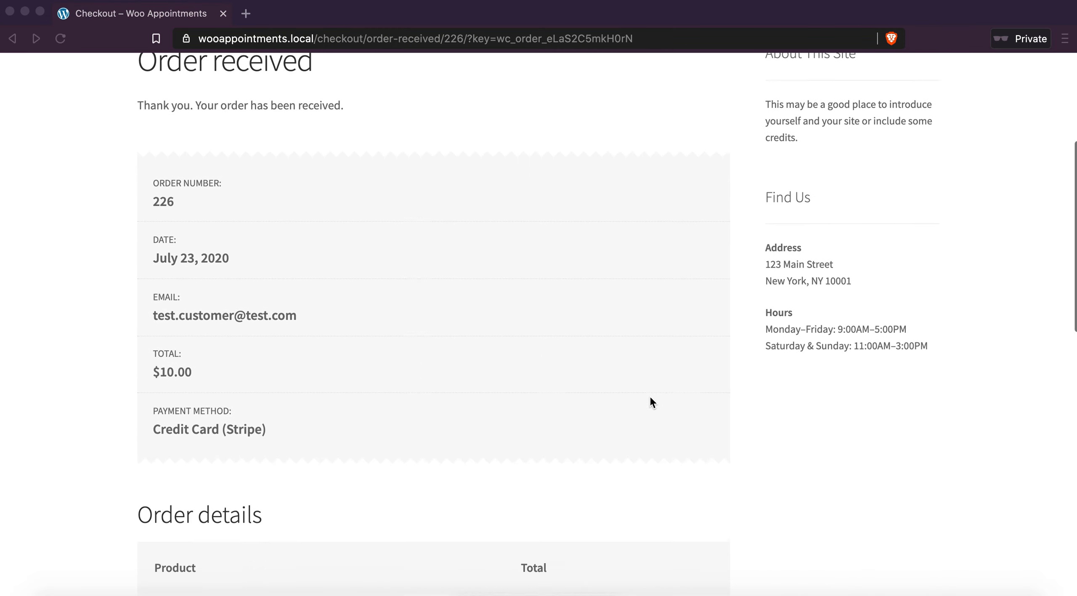
{"action": "scroll", "coordinate": [650, 402], "scroll_direction": "down", "scroll_amount": 5}
{"action": "left_click", "coordinate": [432, 403]}
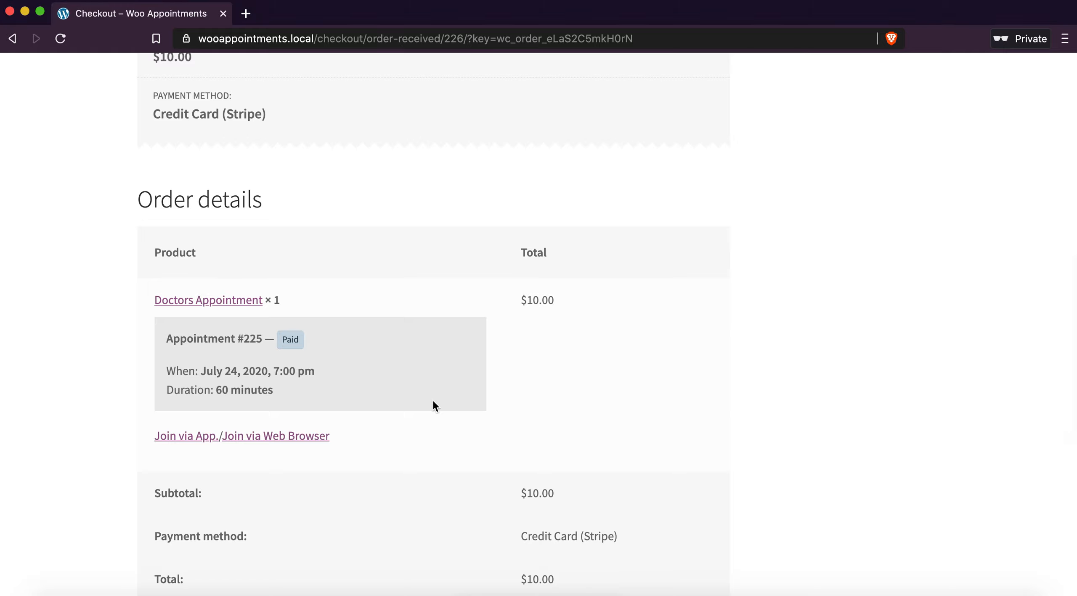
{"action": "left_click_drag", "start_coordinate": [141, 203], "coordinate": [269, 201]}
{"action": "left_click", "coordinate": [269, 201]}
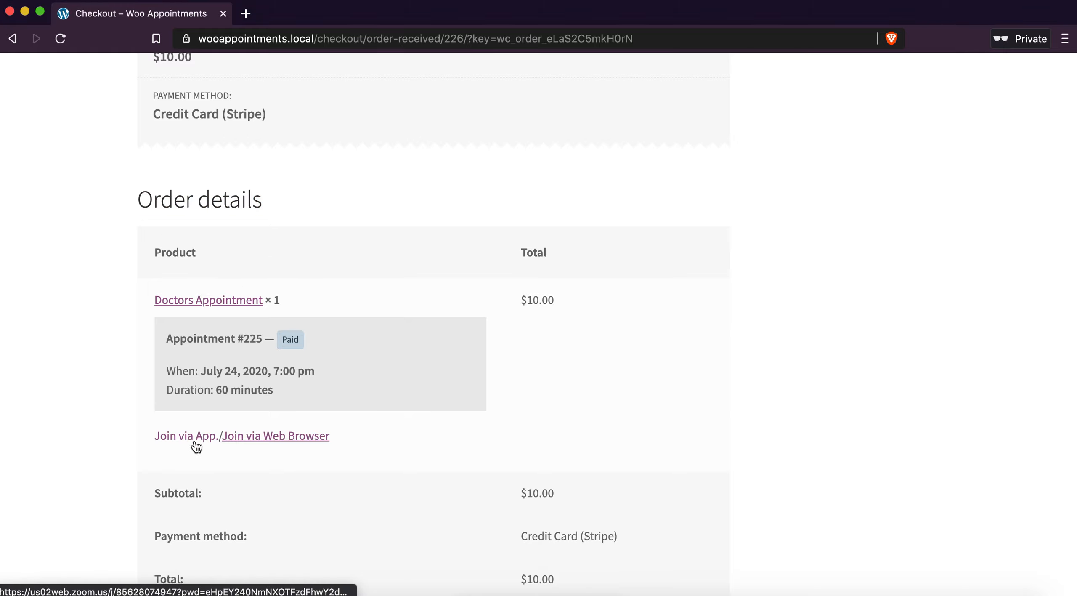
{"action": "left_click", "coordinate": [384, 465]}
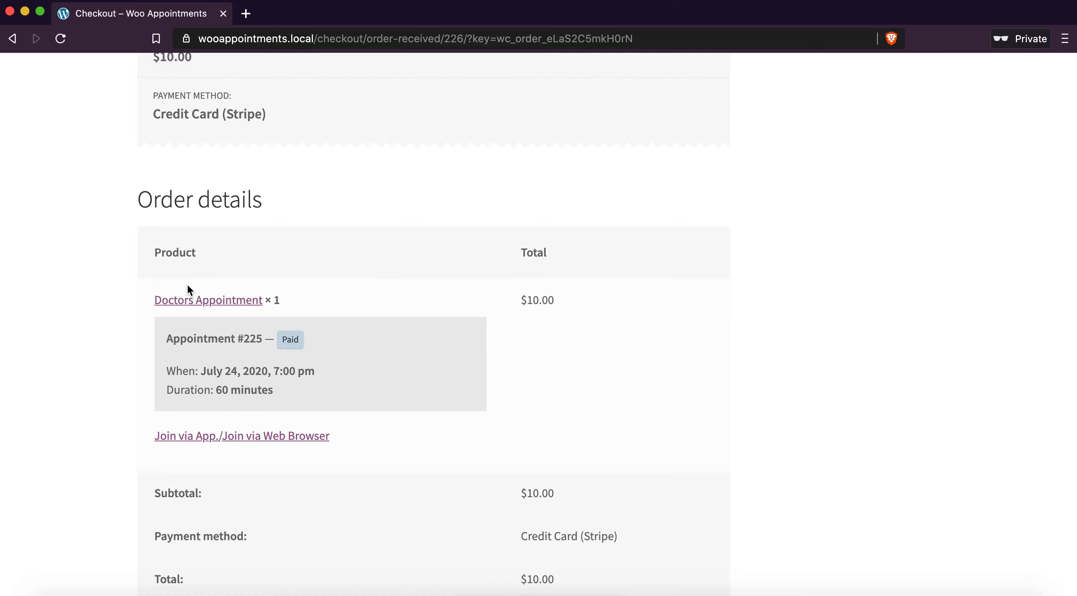
{"action": "scroll", "coordinate": [510, 349], "scroll_direction": "up", "scroll_amount": 1}
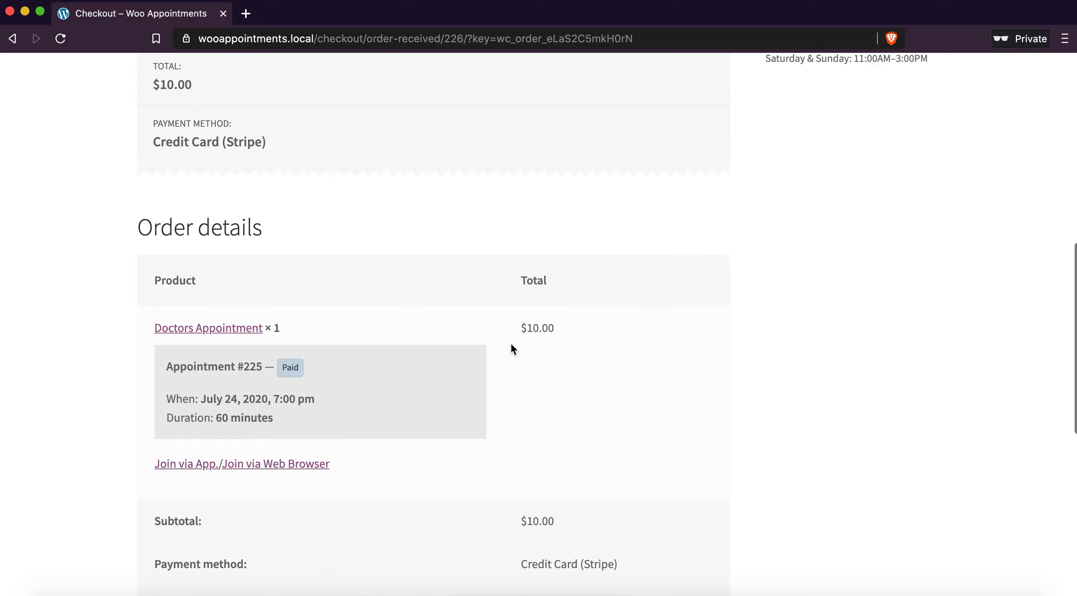
{"action": "scroll", "coordinate": [511, 345], "scroll_direction": "up", "scroll_amount": 15}
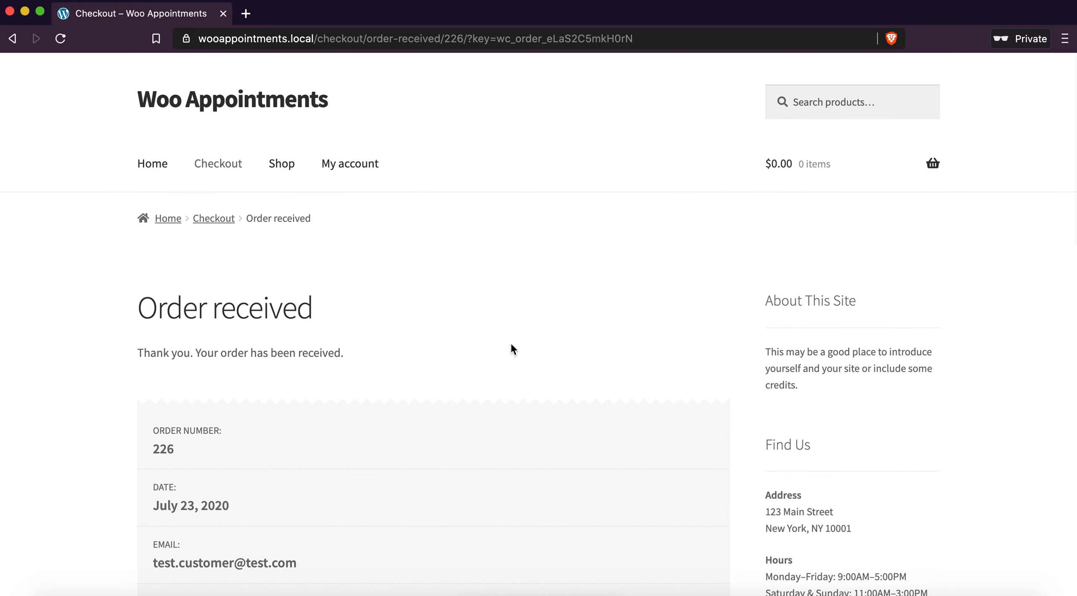
Open the customer's account and check the Zoom join links of the upcoming appointment on the Appointments page.
{"action": "left_click", "coordinate": [379, 175]}
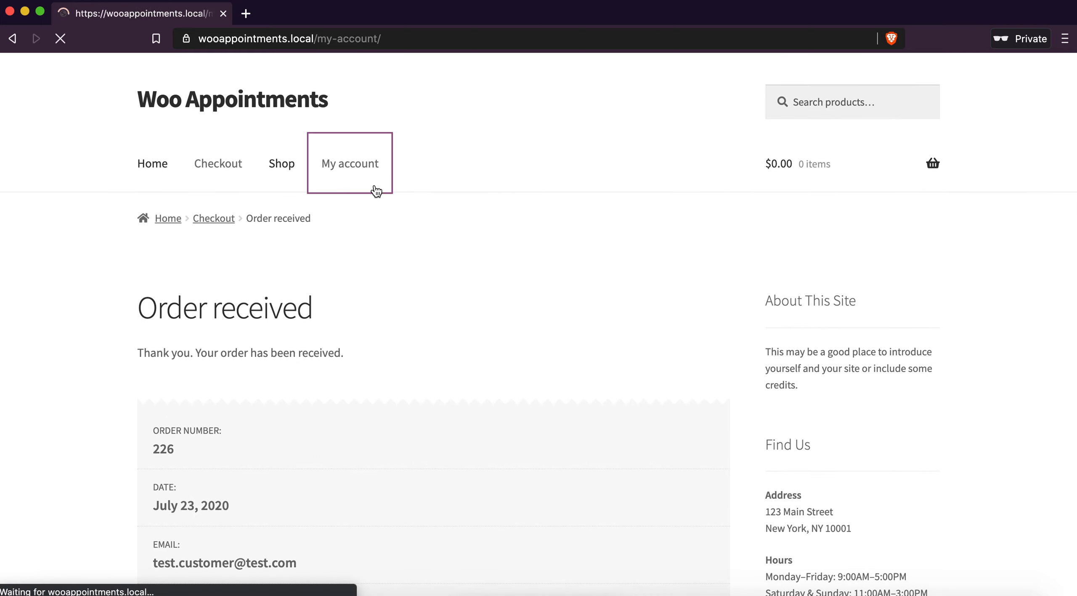
{"action": "scroll", "coordinate": [382, 201], "scroll_direction": "down", "scroll_amount": 2}
{"action": "left_click", "coordinate": [156, 490]}
{"action": "scroll", "coordinate": [442, 374], "scroll_direction": "down", "scroll_amount": 3}
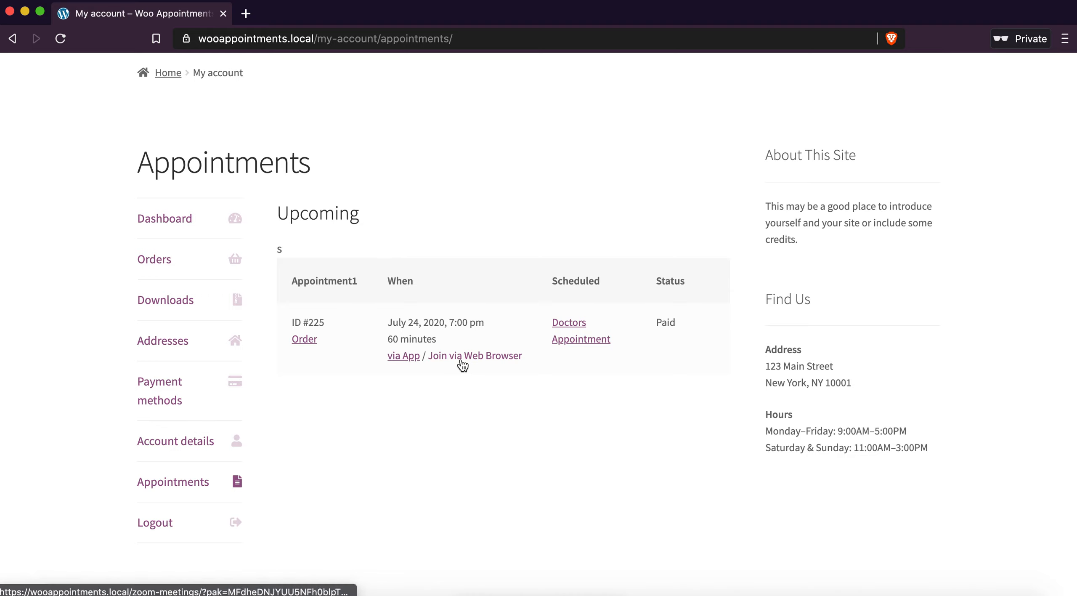
Switch to MailHog in the main browser window and read the customer's "Your Woo Appointments order is now complete" email.
{"action": "right_click", "coordinate": [337, 591]}
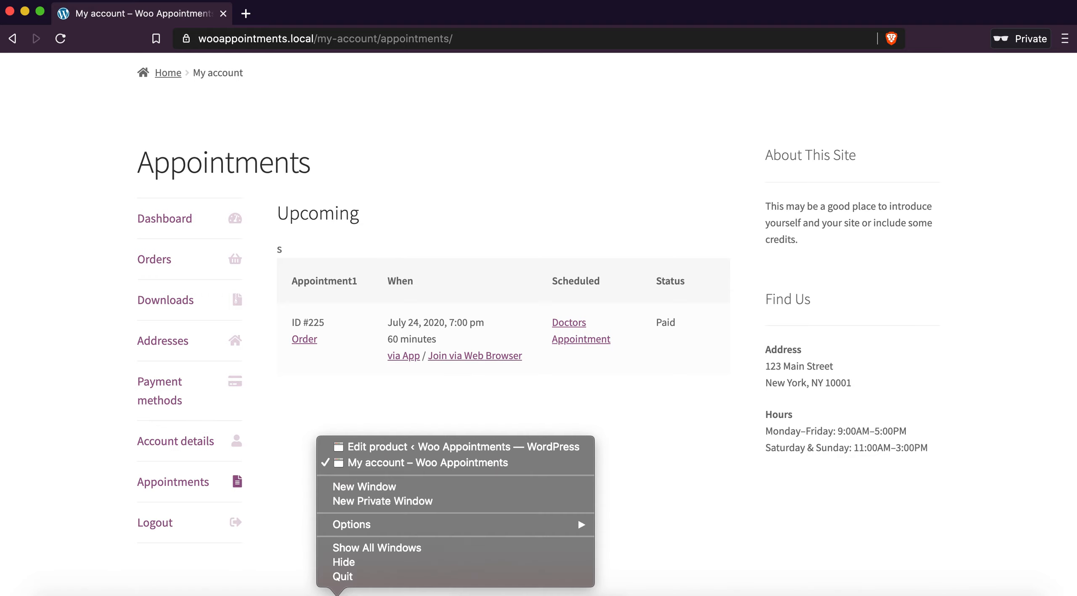
{"action": "left_click", "coordinate": [421, 448]}
{"action": "left_click", "coordinate": [290, 19]}
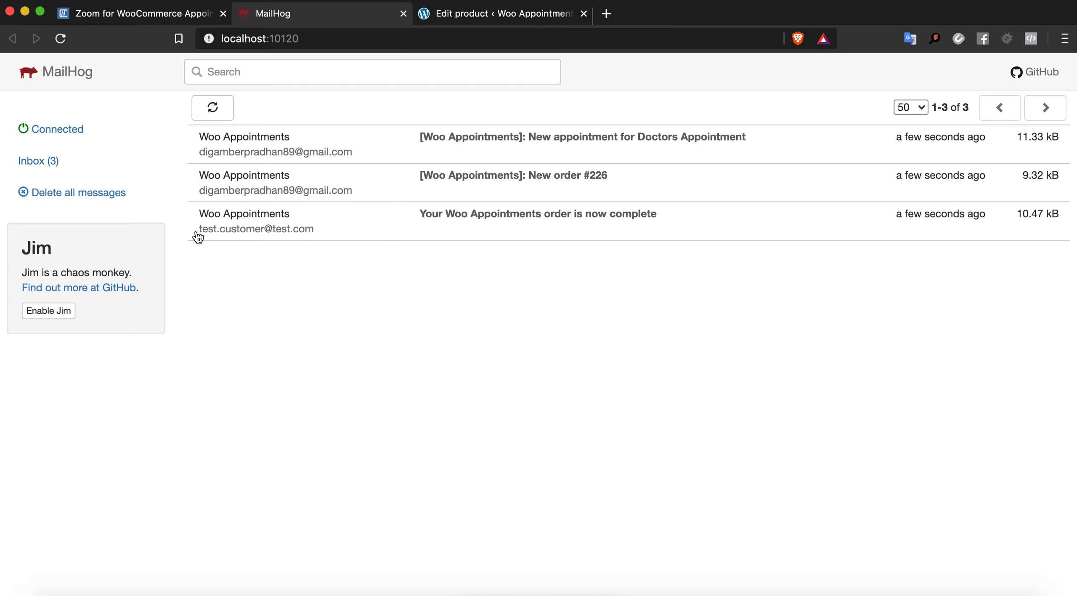
{"action": "left_click", "coordinate": [297, 236]}
{"action": "scroll", "coordinate": [318, 283], "scroll_direction": "down", "scroll_amount": 5}
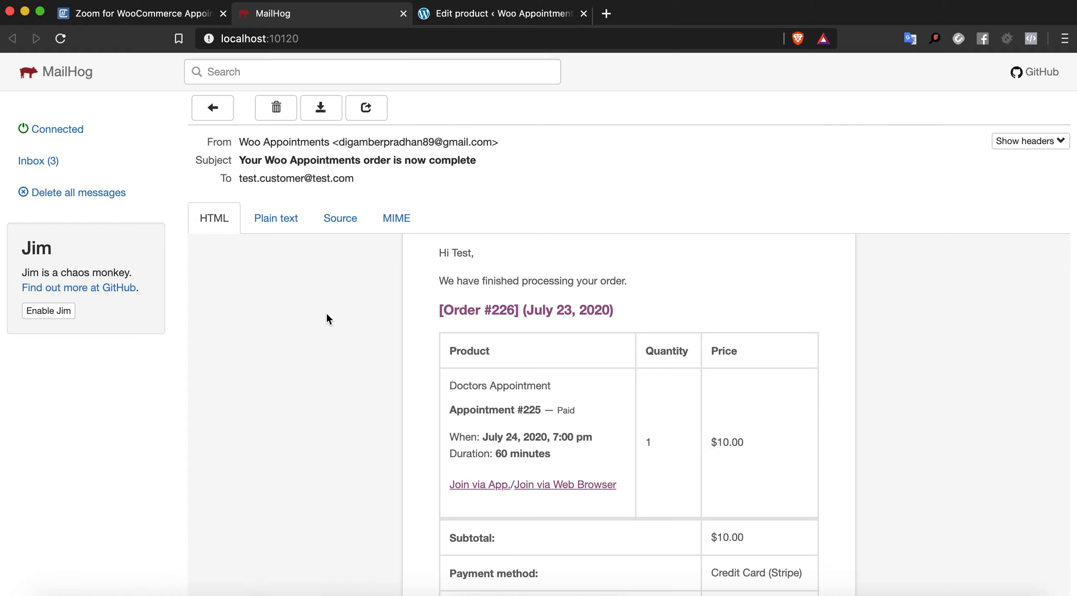
{"action": "left_click", "coordinate": [220, 110]}
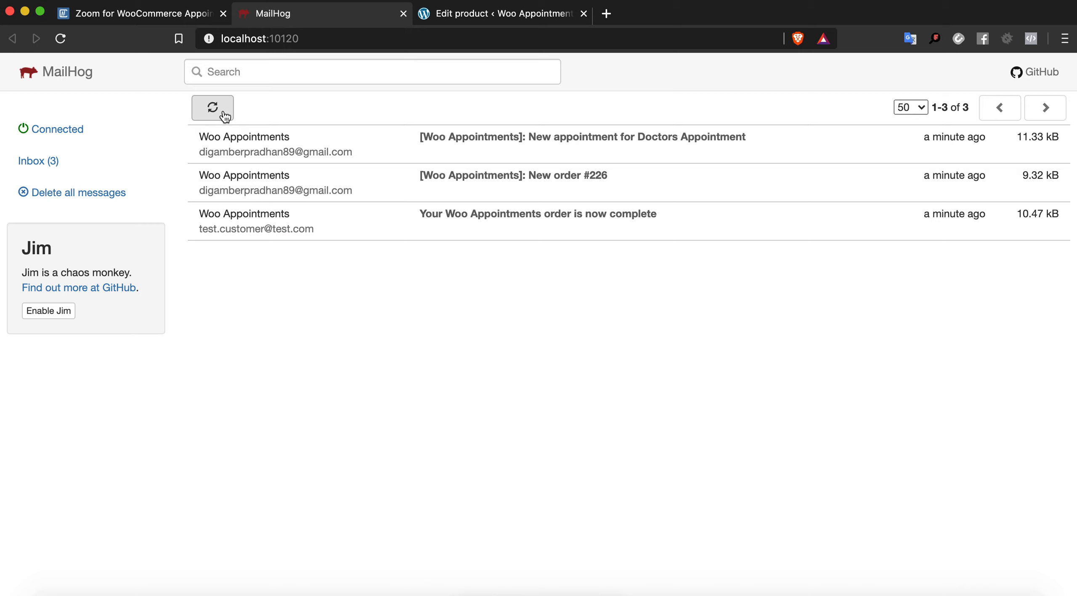
Open the new order email sent to the store admin and examine its appointment details and Zoom join links.
{"action": "left_click", "coordinate": [292, 178]}
{"action": "scroll", "coordinate": [414, 270], "scroll_direction": "down", "scroll_amount": 5}
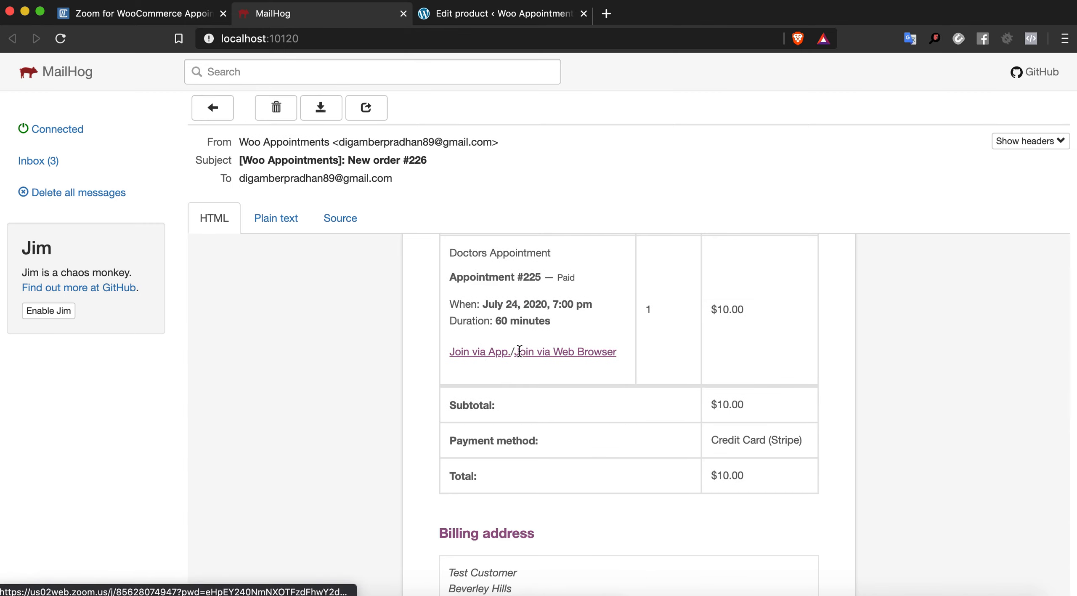
{"action": "scroll", "coordinate": [552, 358], "scroll_direction": "up", "scroll_amount": 5}
{"action": "scroll", "coordinate": [552, 358], "scroll_direction": "up", "scroll_amount": 3}
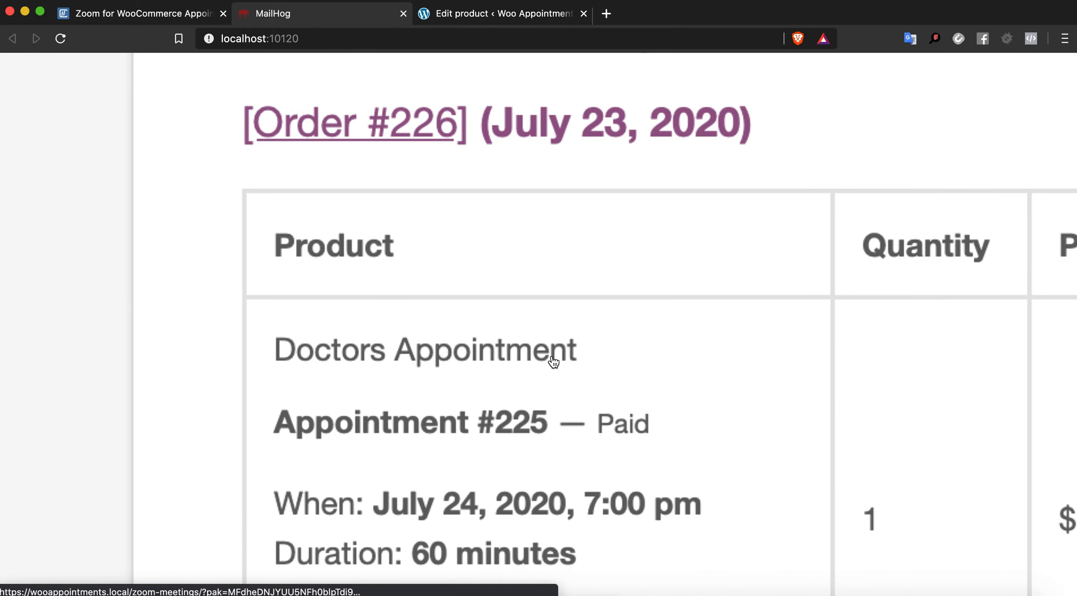
{"action": "scroll", "coordinate": [547, 355], "scroll_direction": "down", "scroll_amount": 5}
Return to the MailHog inbox and delete all messages.
{"action": "left_click", "coordinate": [212, 108]}
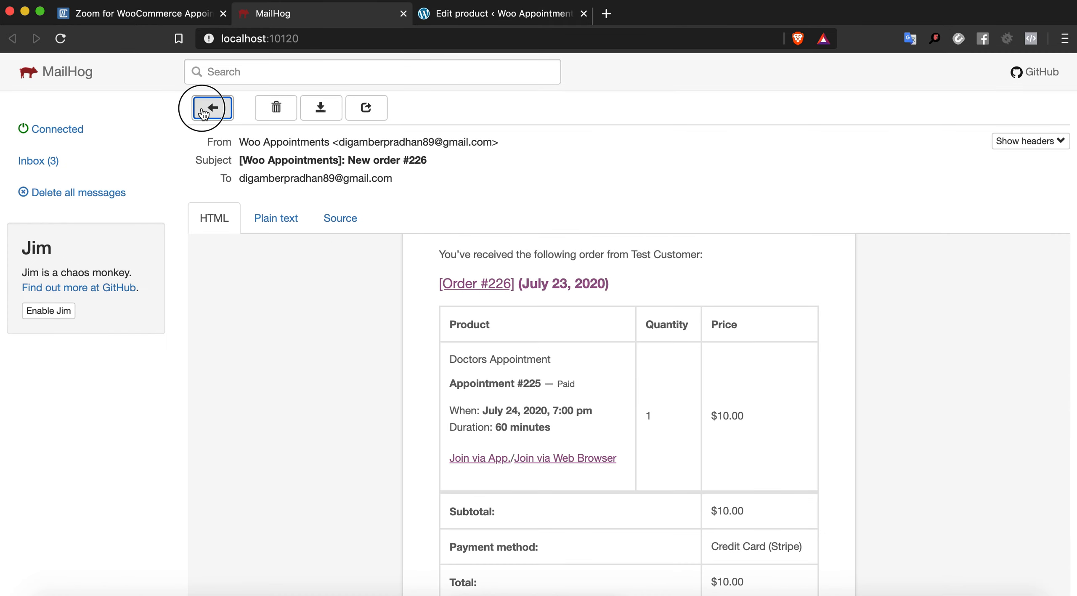
{"action": "left_click", "coordinate": [84, 195]}
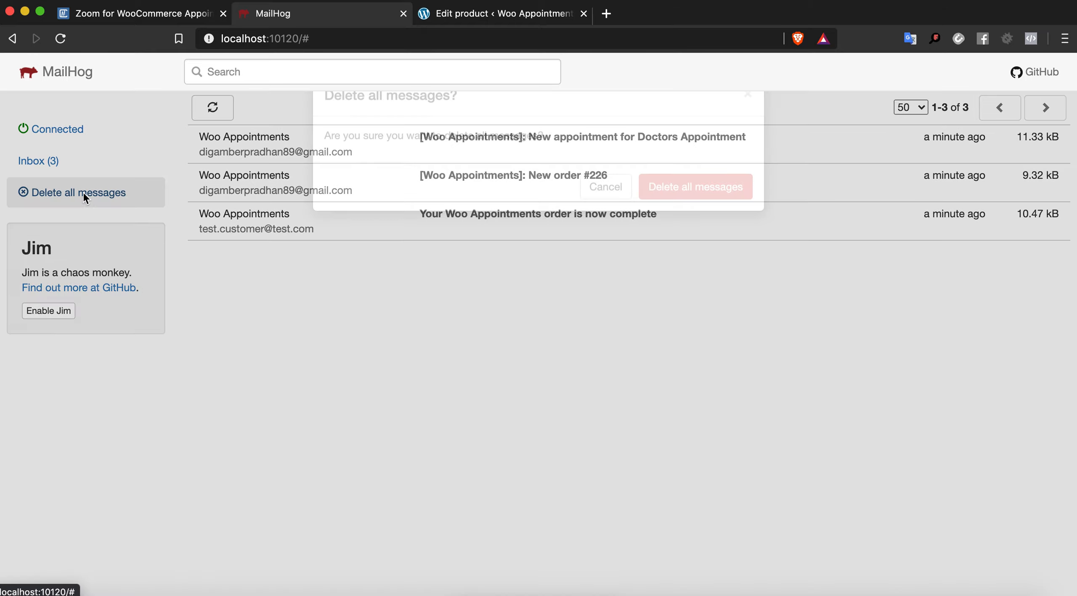
{"action": "left_click", "coordinate": [654, 220]}
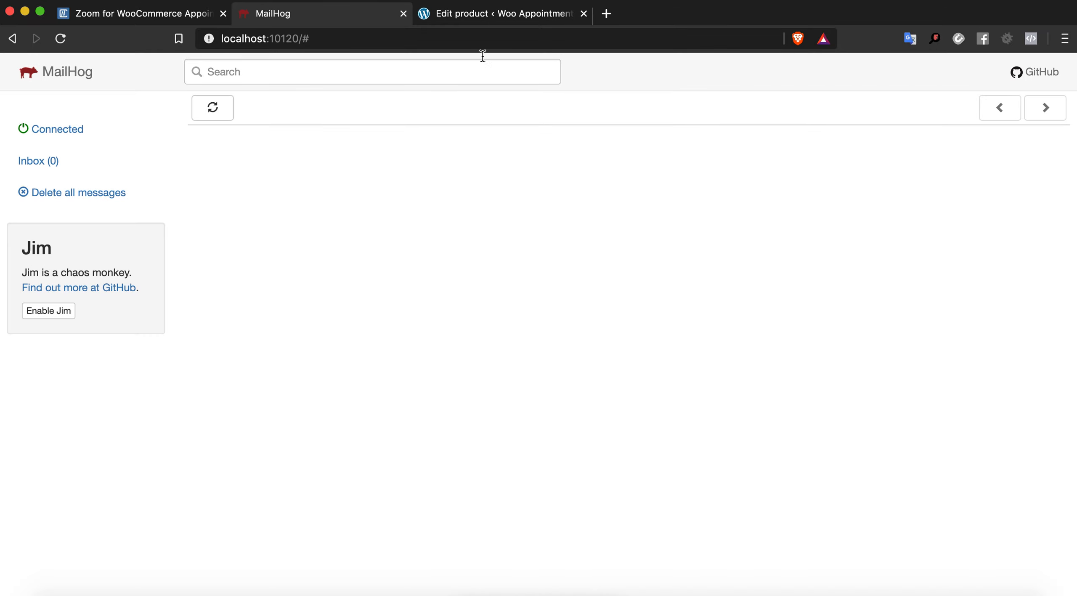
Switch to the Doctors Appointment product editor, show its Staff settings and open the Add New User page for adding staff.
{"action": "left_click", "coordinate": [493, 22]}
{"action": "scroll", "coordinate": [461, 144], "scroll_direction": "up", "scroll_amount": 5}
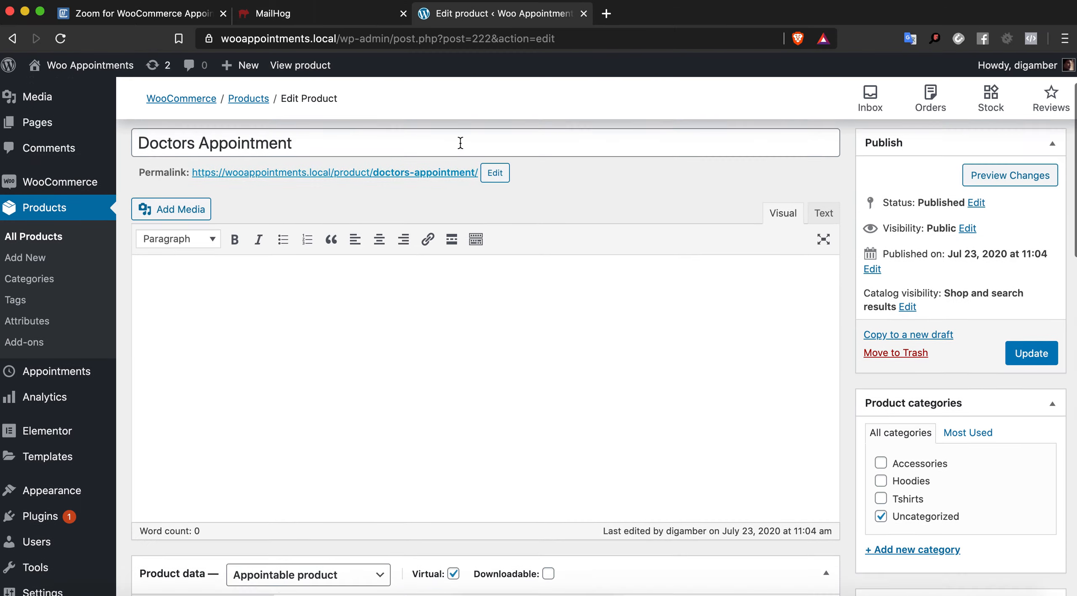
{"action": "scroll", "coordinate": [460, 166], "scroll_direction": "down", "scroll_amount": 10}
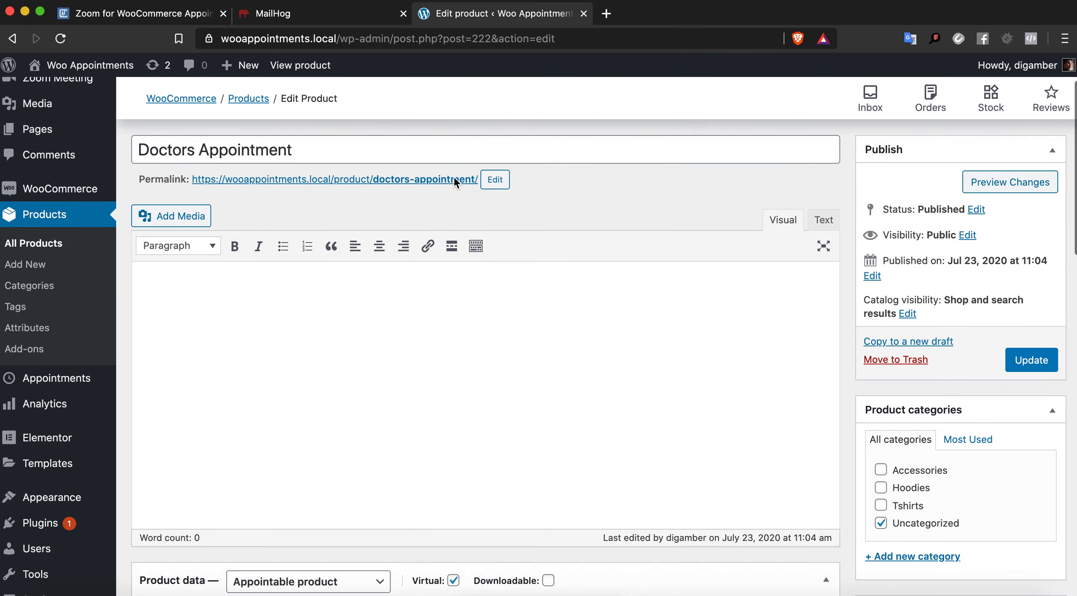
{"action": "scroll", "coordinate": [454, 176], "scroll_direction": "down", "scroll_amount": 4}
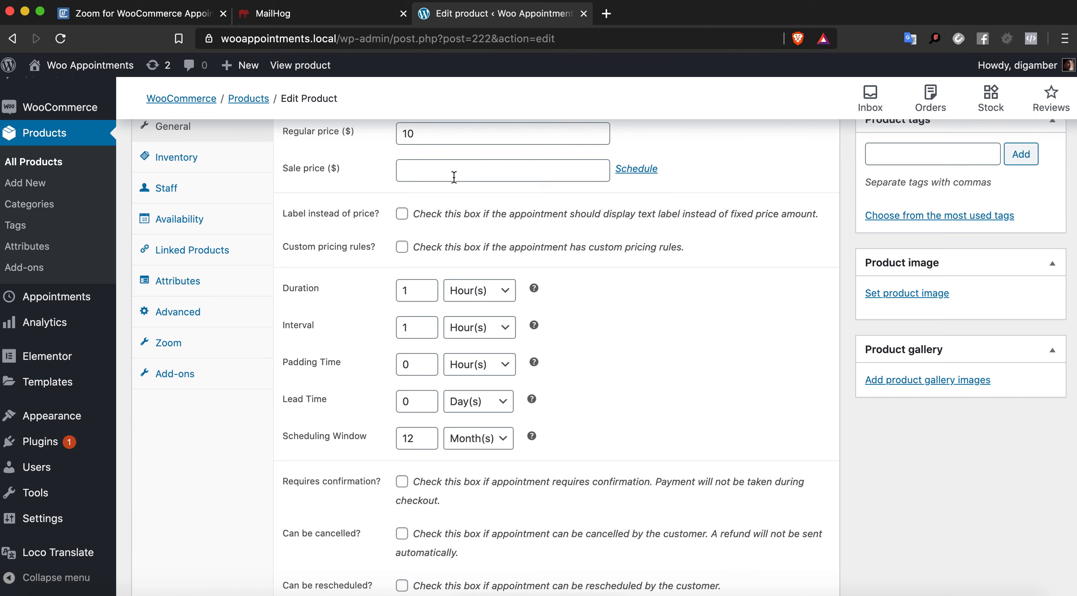
{"action": "scroll", "coordinate": [454, 176], "scroll_direction": "down", "scroll_amount": 5}
{"action": "scroll", "coordinate": [454, 181], "scroll_direction": "up", "scroll_amount": 3}
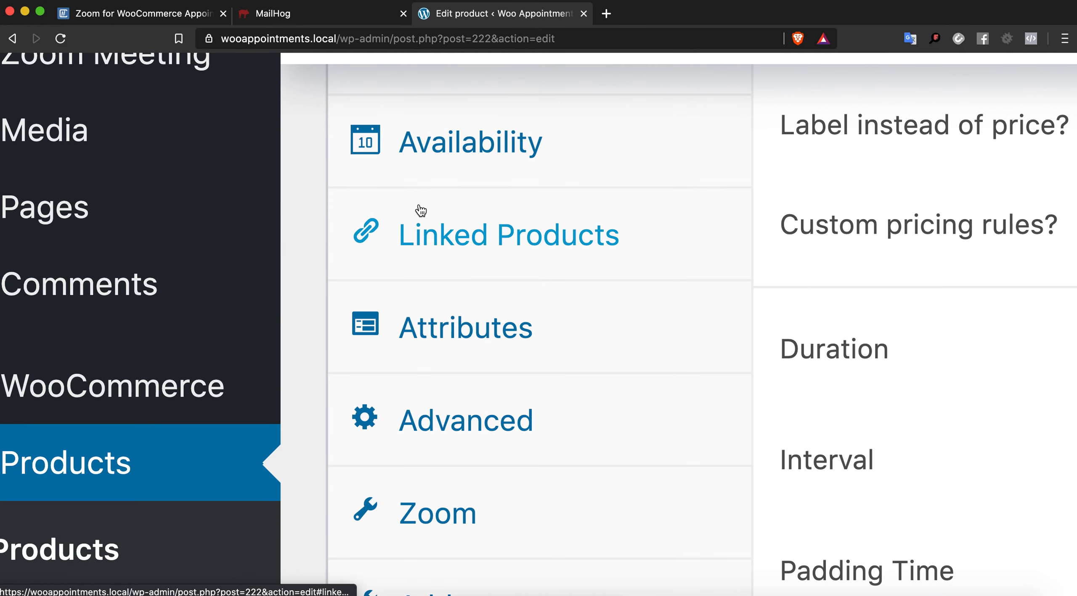
{"action": "scroll", "coordinate": [421, 210], "scroll_direction": "down", "scroll_amount": 5}
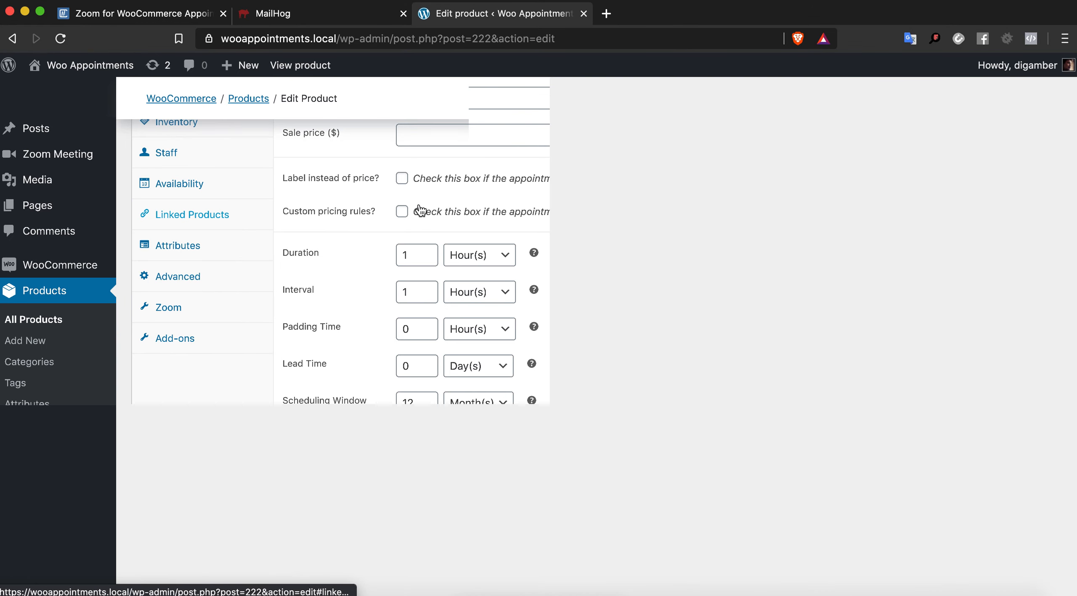
{"action": "scroll", "coordinate": [420, 210], "scroll_direction": "up", "scroll_amount": 1}
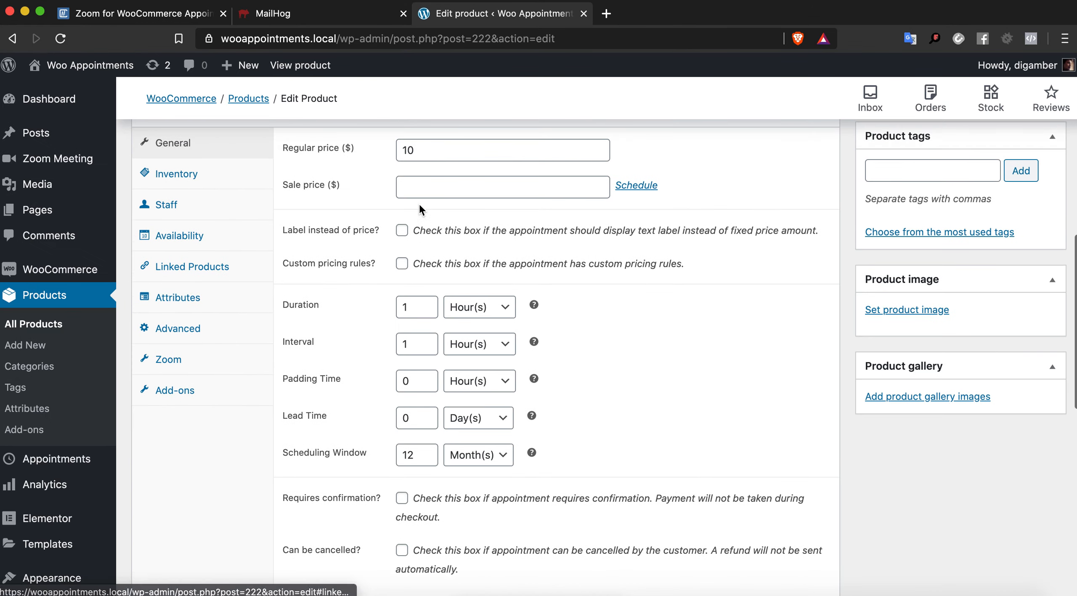
{"action": "left_click", "coordinate": [224, 214]}
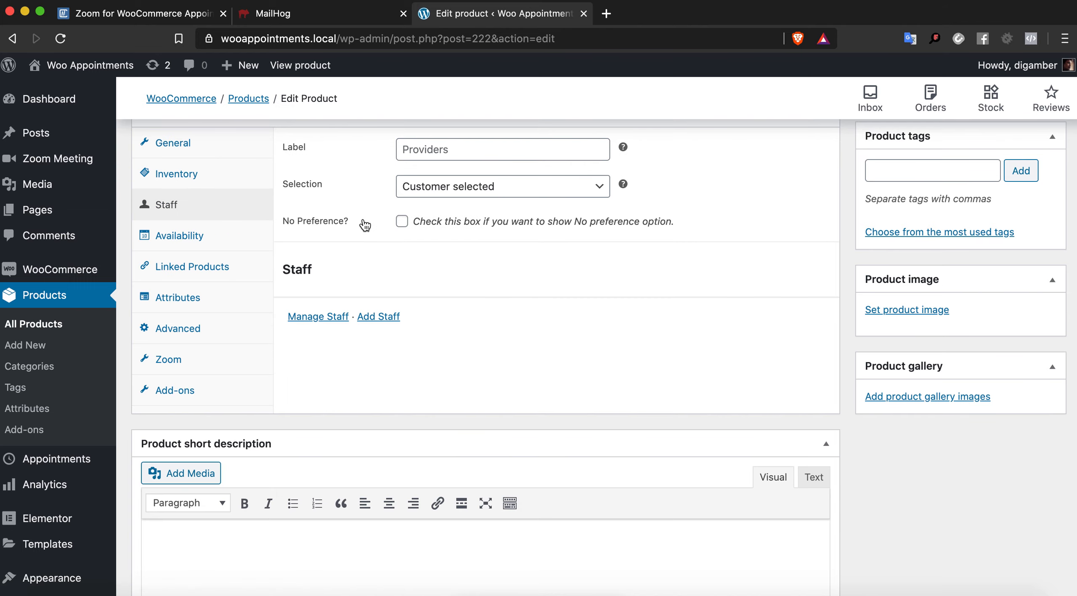
{"action": "left_click", "coordinate": [396, 322]}
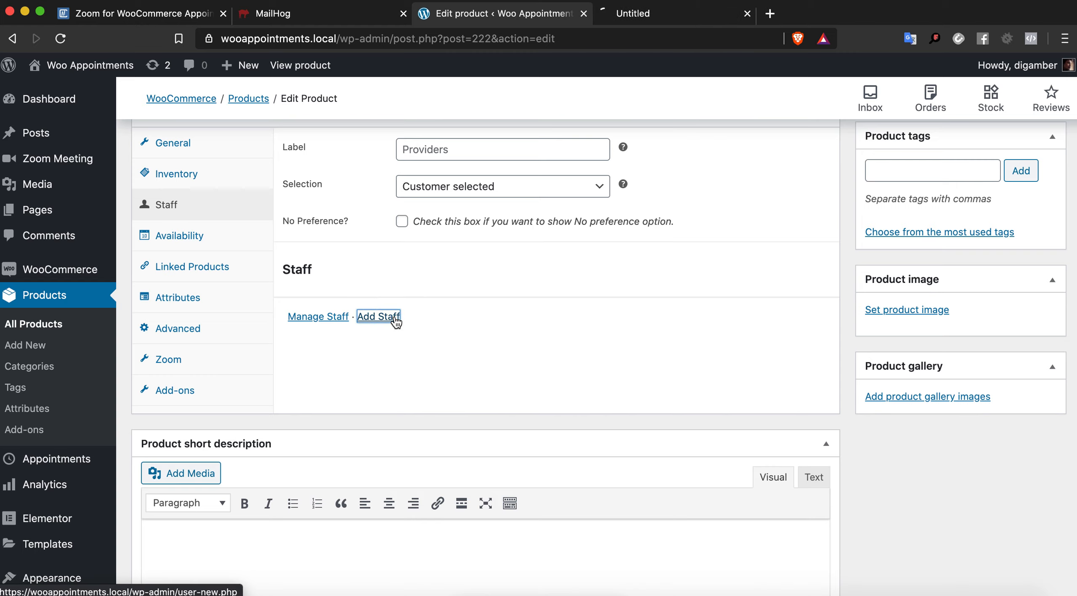
{"action": "left_click", "coordinate": [661, 22]}
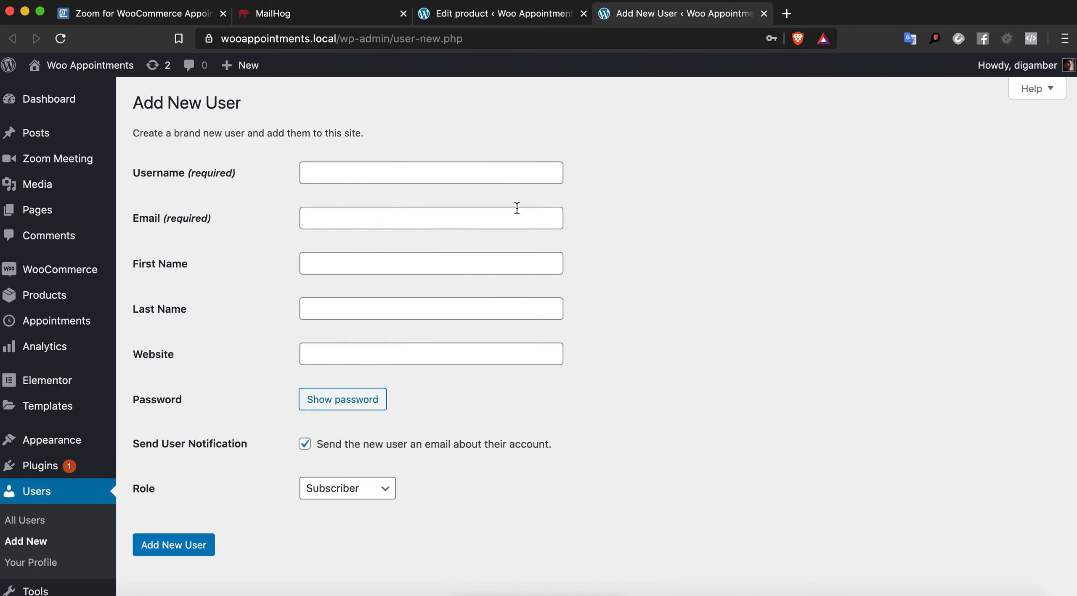
Enter the new staff member's username and email address.
{"action": "left_click", "coordinate": [422, 179]}
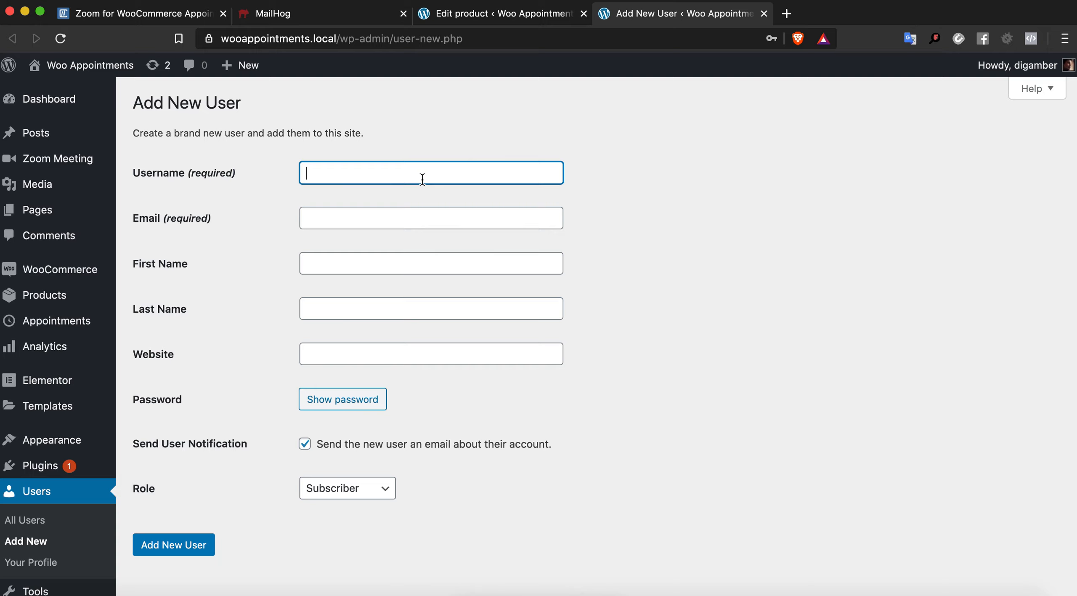
{"action": "type", "text": "janedoe"}
{"action": "key", "text": "Tab"}
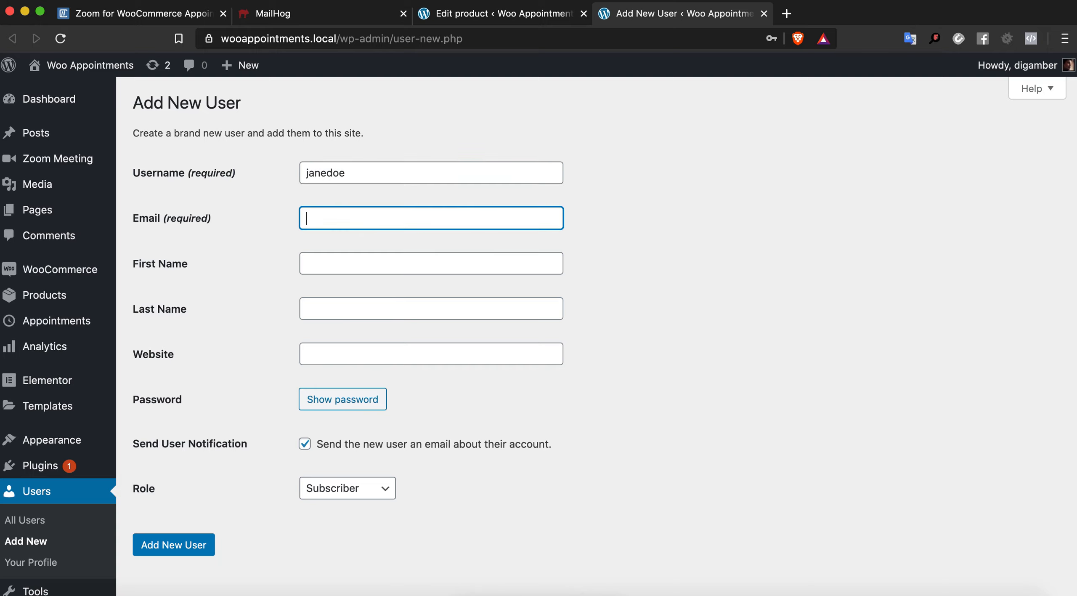
{"action": "type", "text": "a"}
{"action": "key", "text": "BackSpace"}
{"action": "type", "text": "jan"}
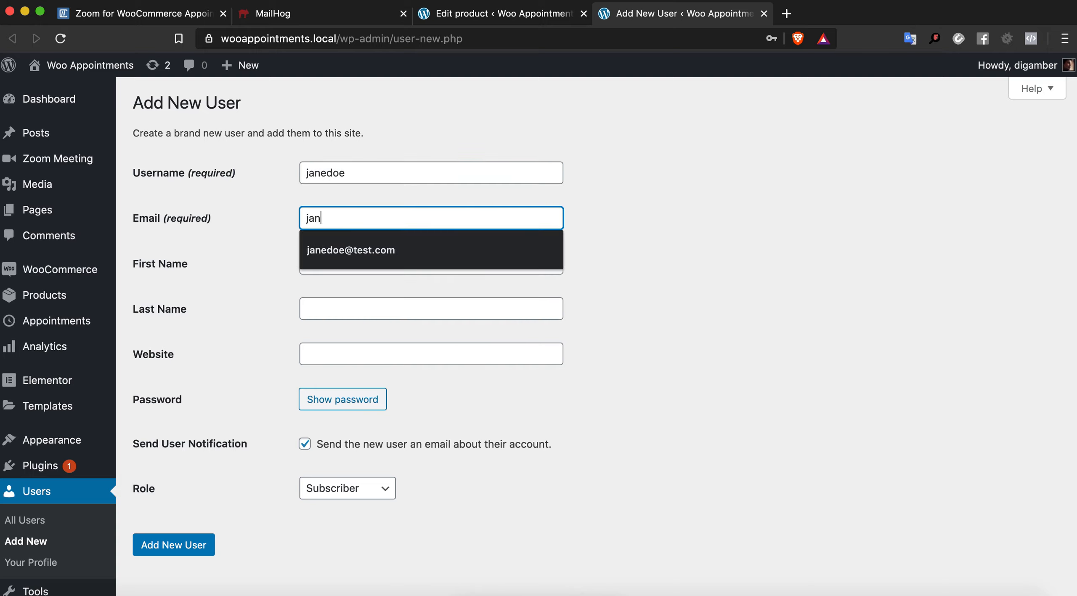
{"action": "key", "text": "Down"}
{"action": "key", "text": "Return"}
Fill in the new staff member's first name and last name.
{"action": "left_click", "coordinate": [351, 307]}
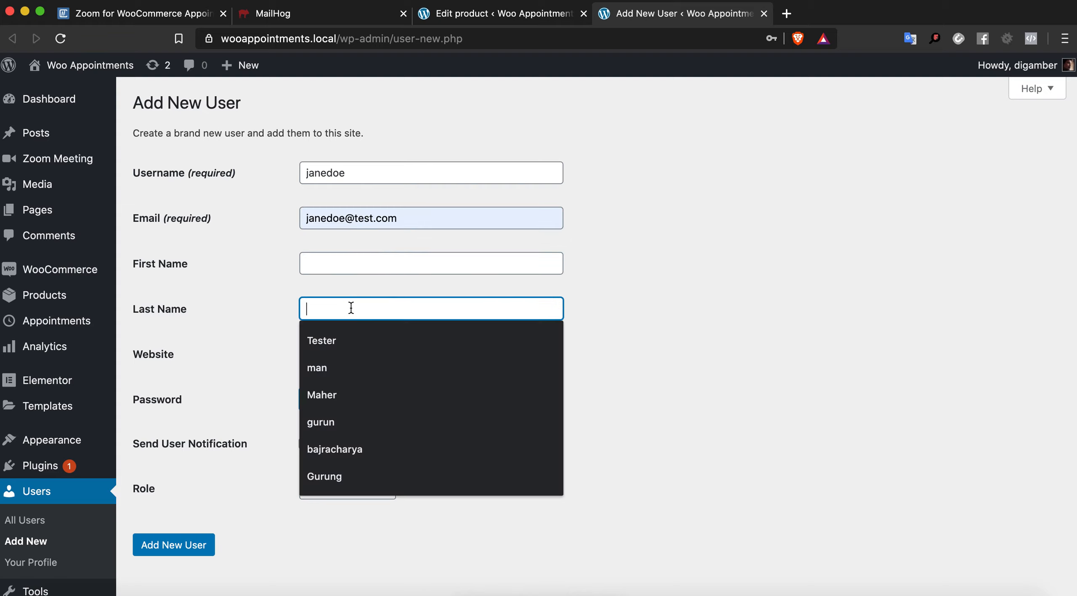
{"action": "left_click", "coordinate": [346, 270]}
{"action": "type", "text": "Jane"}
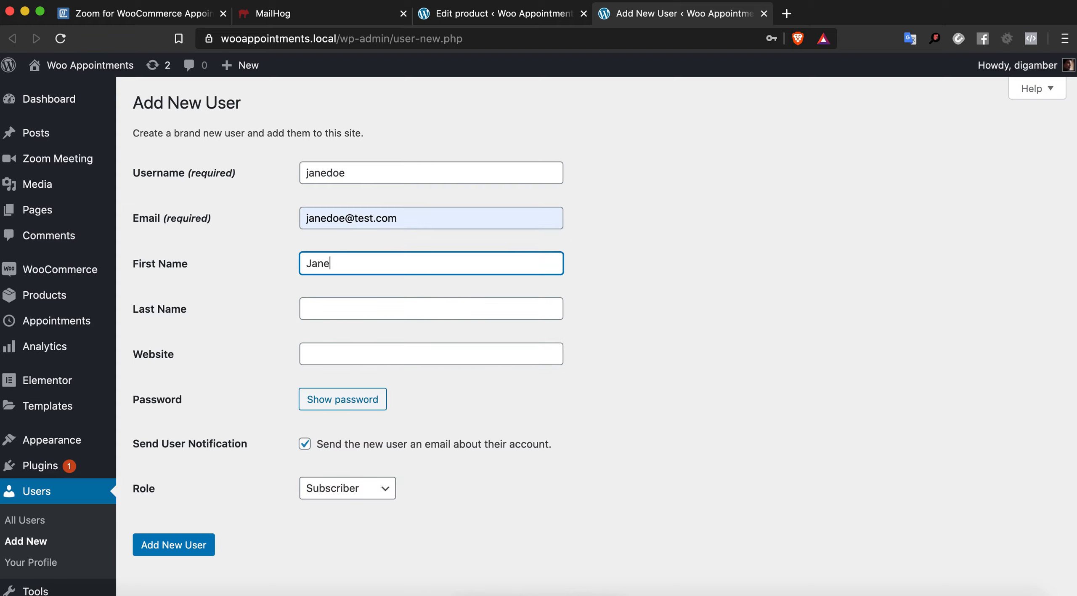
{"action": "key", "text": "Tab"}
{"action": "type", "text": "Doe"}
{"action": "left_click", "coordinate": [346, 351]}
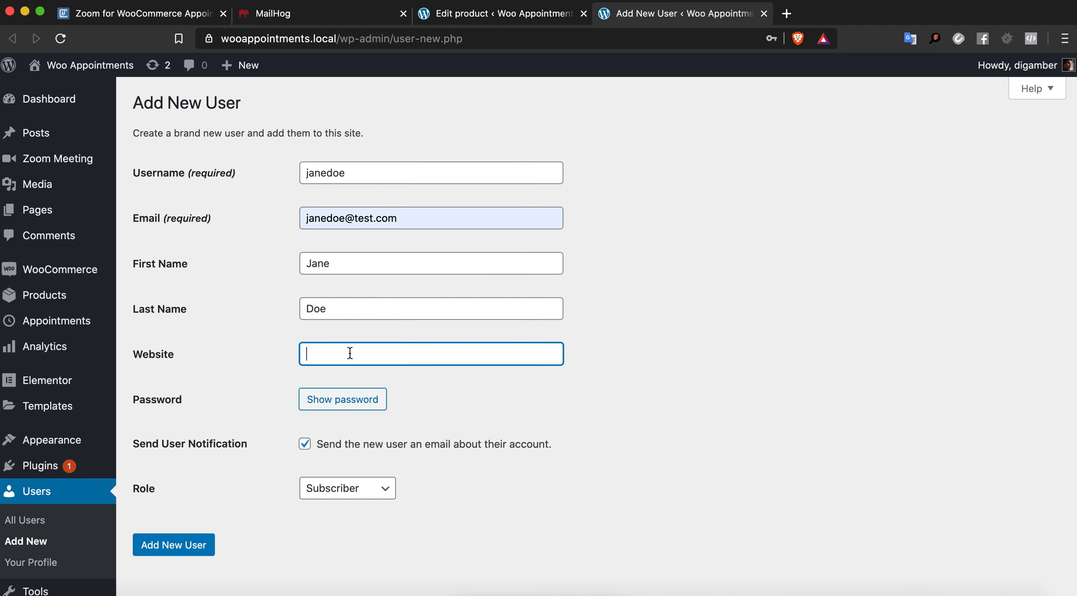
Set the new user's role to Shop Staff and show the Zoom Host for Staff setting.
{"action": "scroll", "coordinate": [267, 493], "scroll_direction": "down", "scroll_amount": 2}
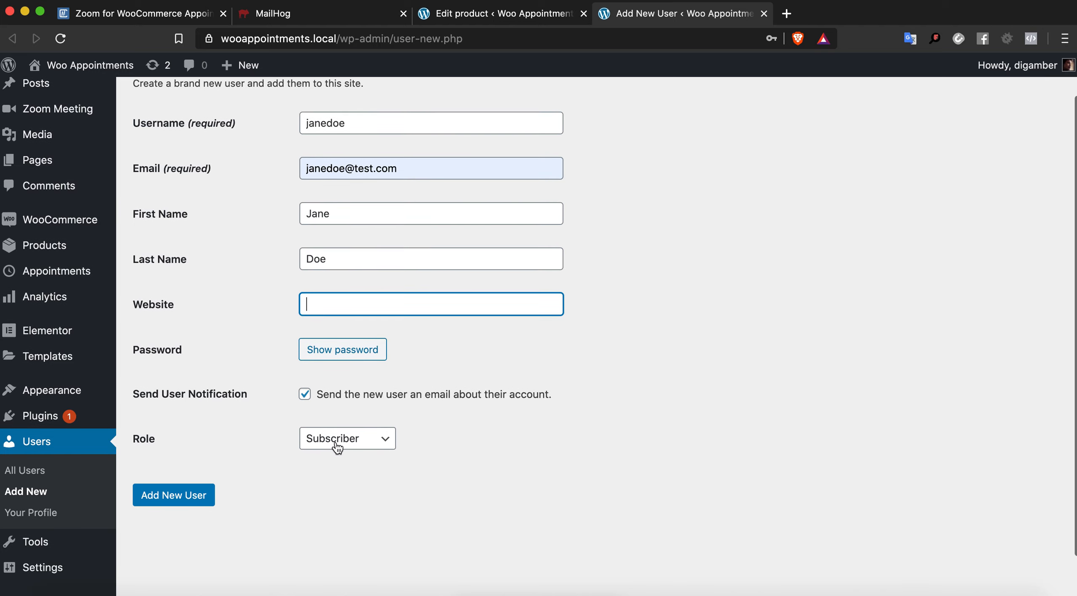
{"action": "left_click", "coordinate": [339, 440]}
{"action": "left_click", "coordinate": [337, 395]}
{"action": "scroll", "coordinate": [537, 373], "scroll_direction": "down", "scroll_amount": 3}
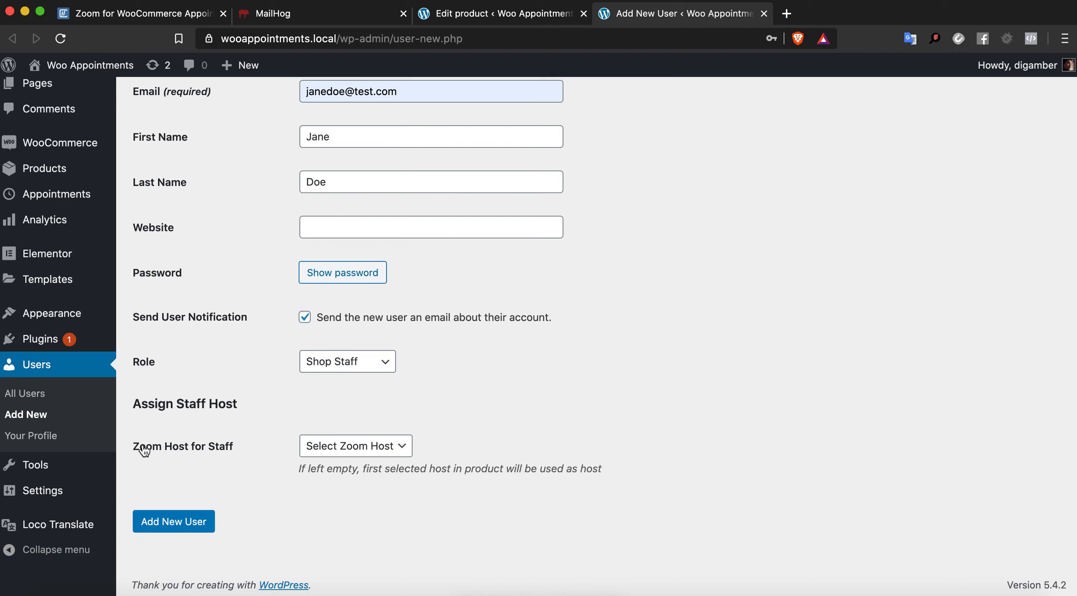
Assign the second listed Zoom host as the staff member's host and create the new user.
{"action": "left_click_drag", "start_coordinate": [134, 447], "coordinate": [232, 456]}
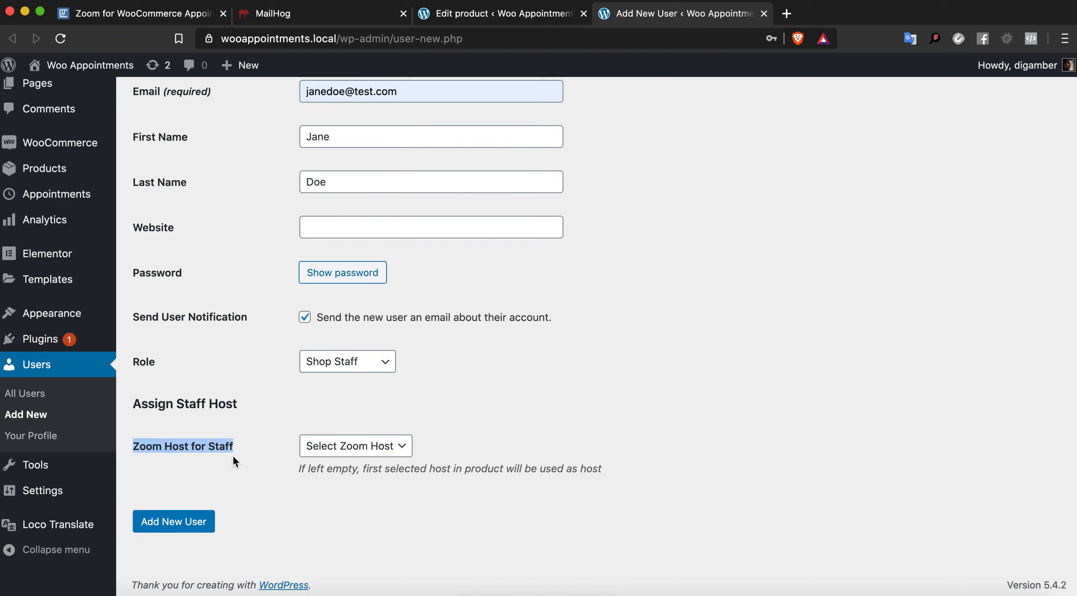
{"action": "left_click", "coordinate": [190, 458]}
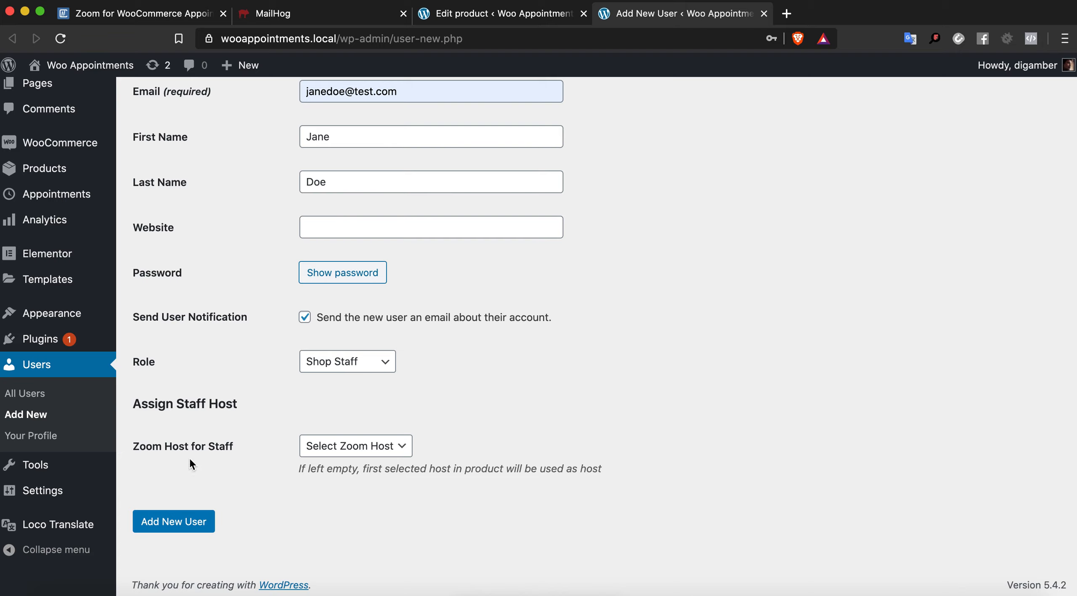
{"action": "left_click", "coordinate": [337, 452]}
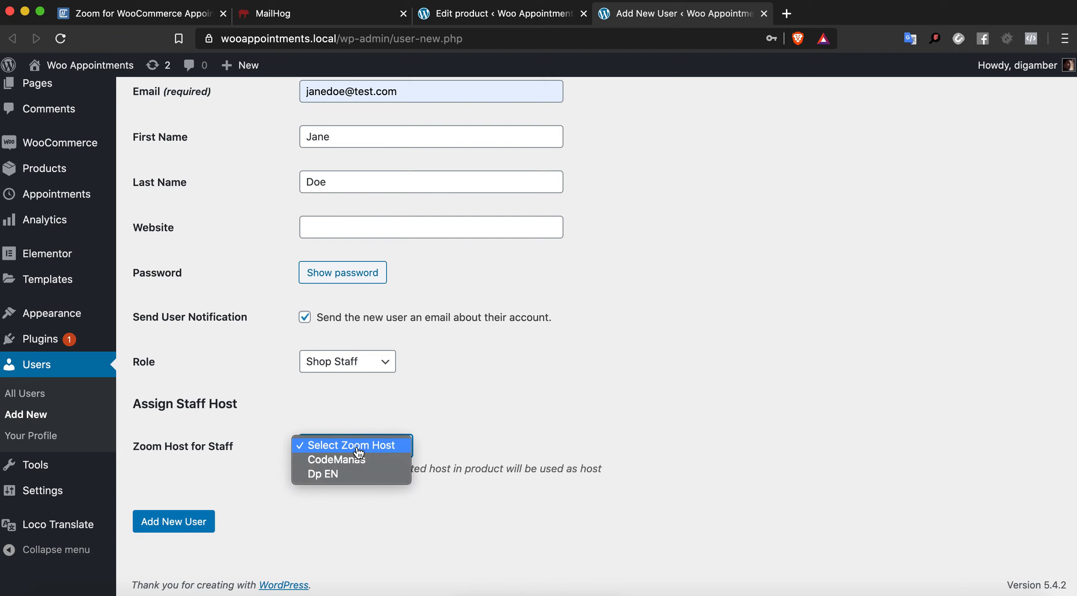
{"action": "left_click", "coordinate": [369, 476]}
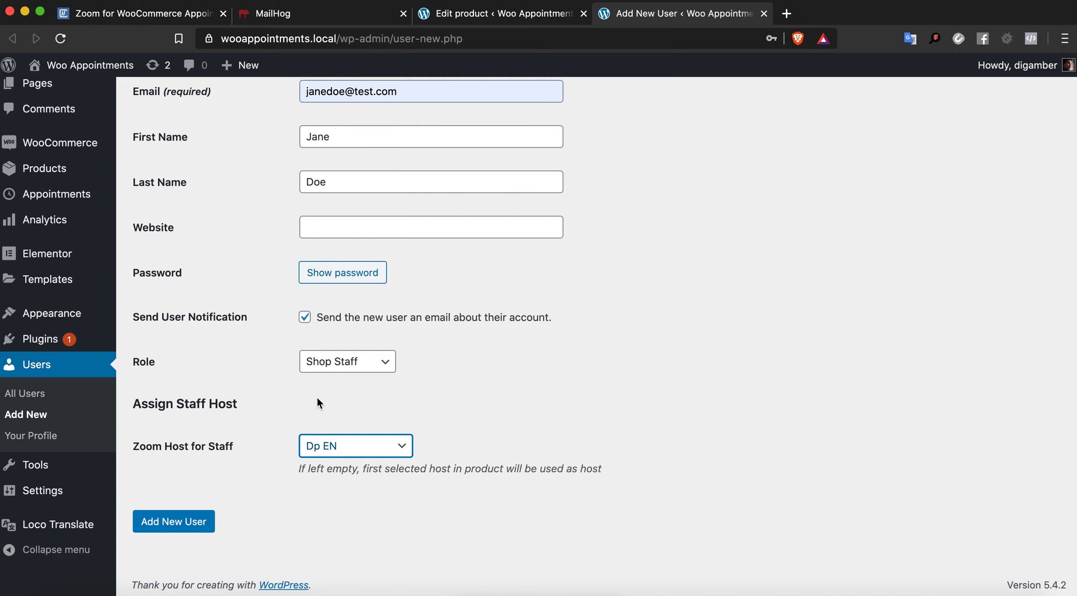
{"action": "left_click", "coordinate": [178, 530]}
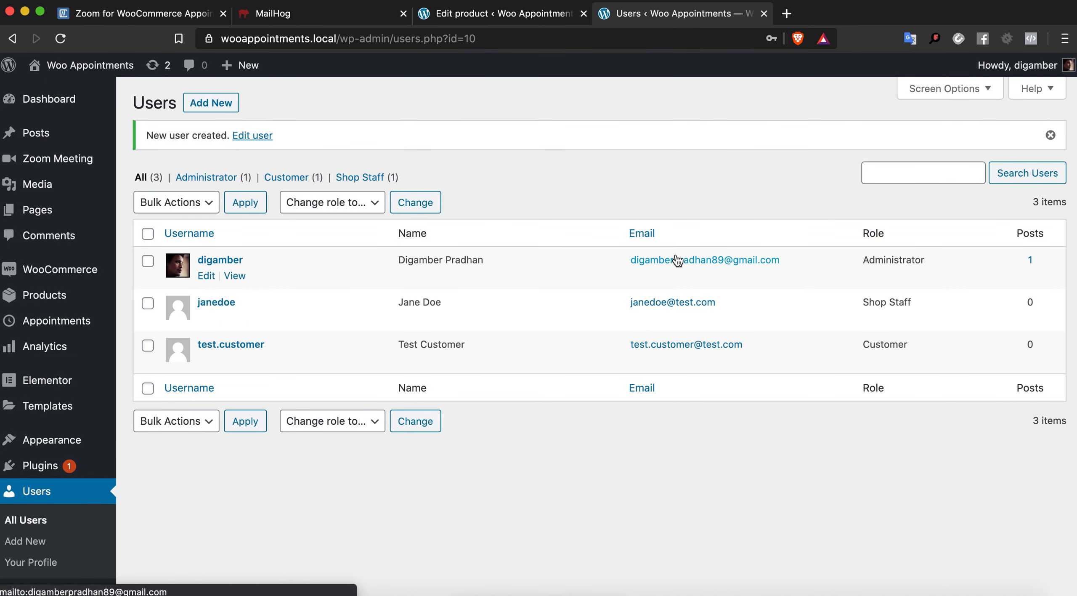
Reload the Doctors Appointment product editor and assign the new staff member in its Staff settings.
{"action": "left_click", "coordinate": [499, 20]}
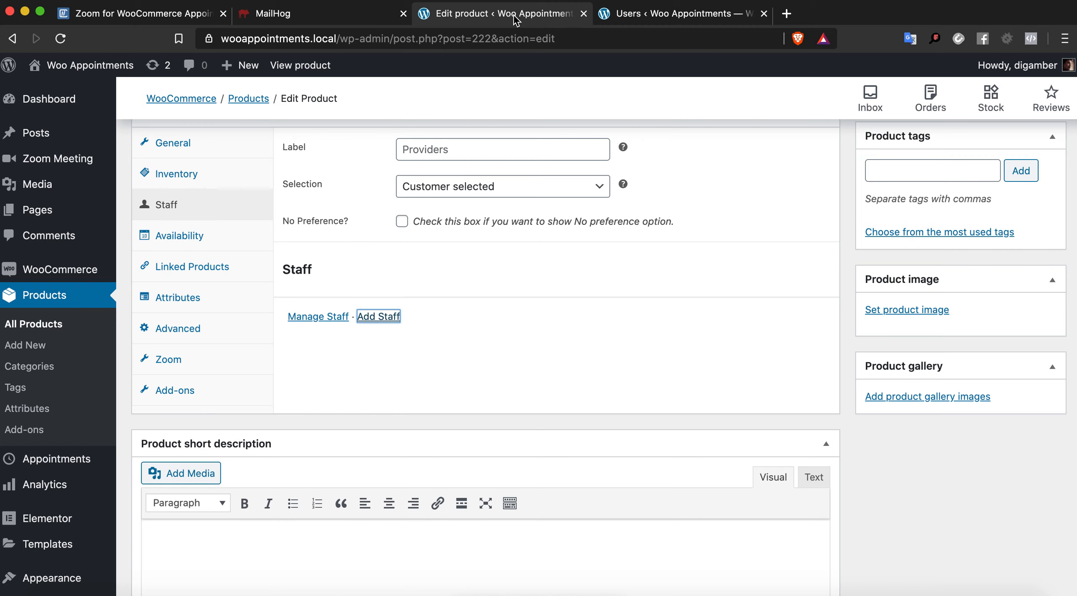
{"action": "left_click", "coordinate": [60, 38]}
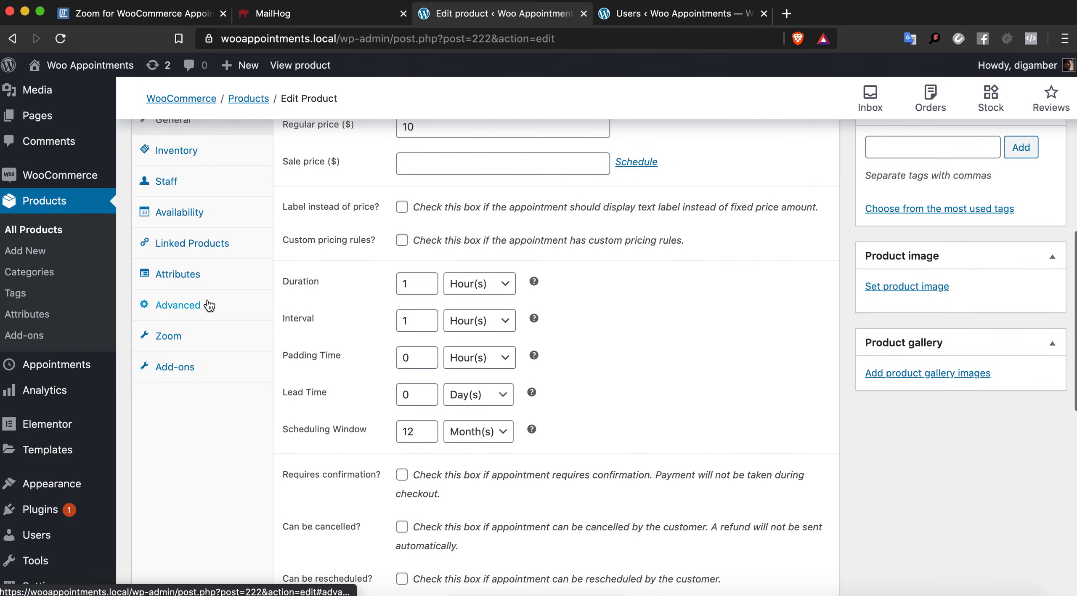
{"action": "left_click", "coordinate": [201, 186]}
{"action": "left_click", "coordinate": [349, 298]}
{"action": "left_click", "coordinate": [358, 300]}
{"action": "left_click", "coordinate": [781, 302]}
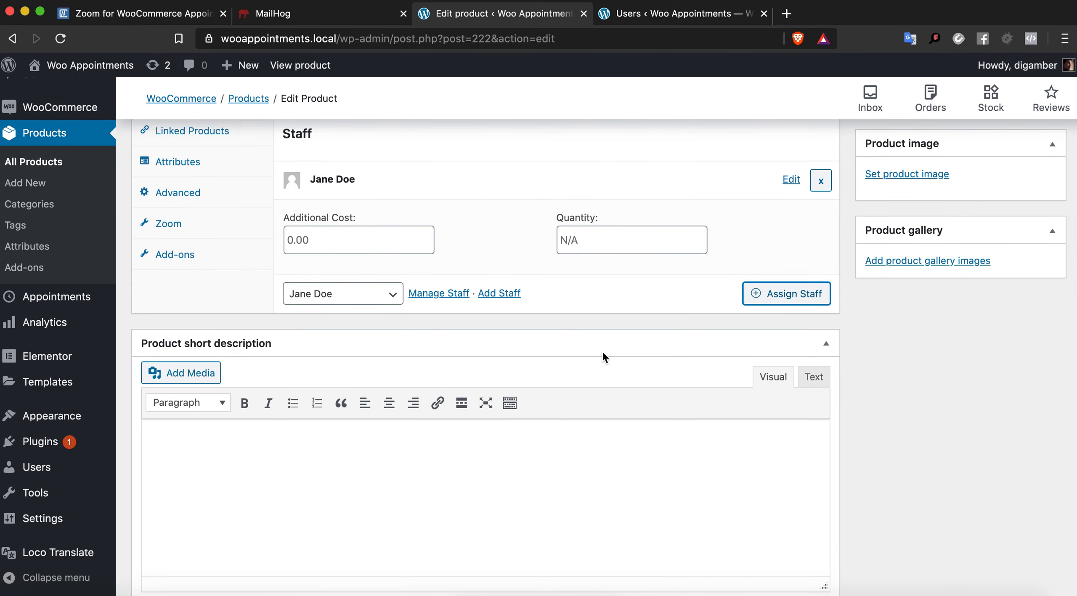
Set the product's staff label to "Select Doctor" and update the product.
{"action": "scroll", "coordinate": [843, 212], "scroll_direction": "up", "scroll_amount": 15}
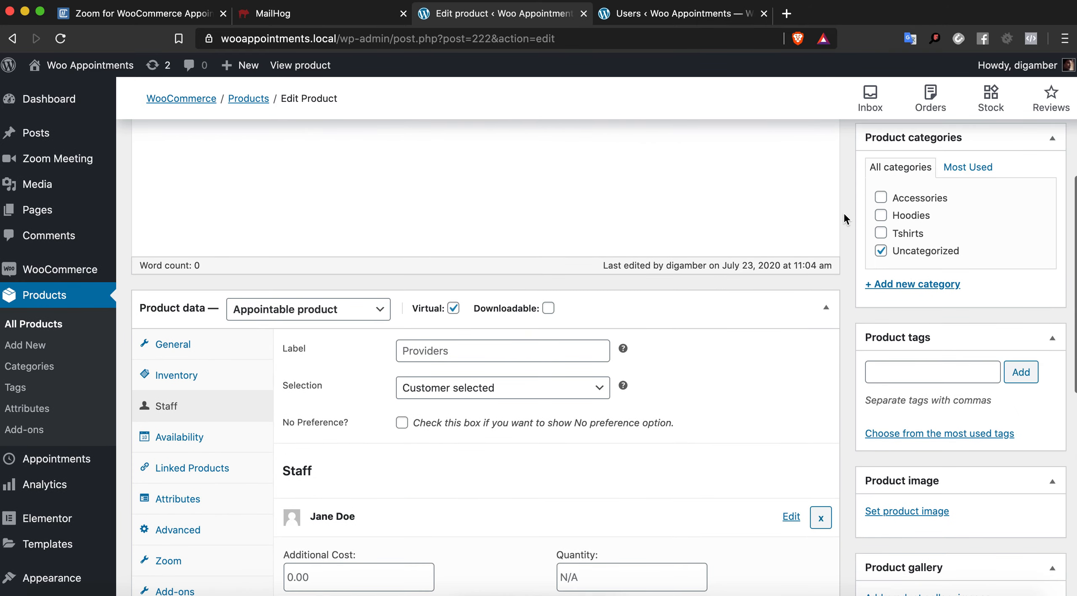
{"action": "scroll", "coordinate": [965, 315], "scroll_direction": "down", "scroll_amount": 5}
{"action": "left_click", "coordinate": [472, 370]}
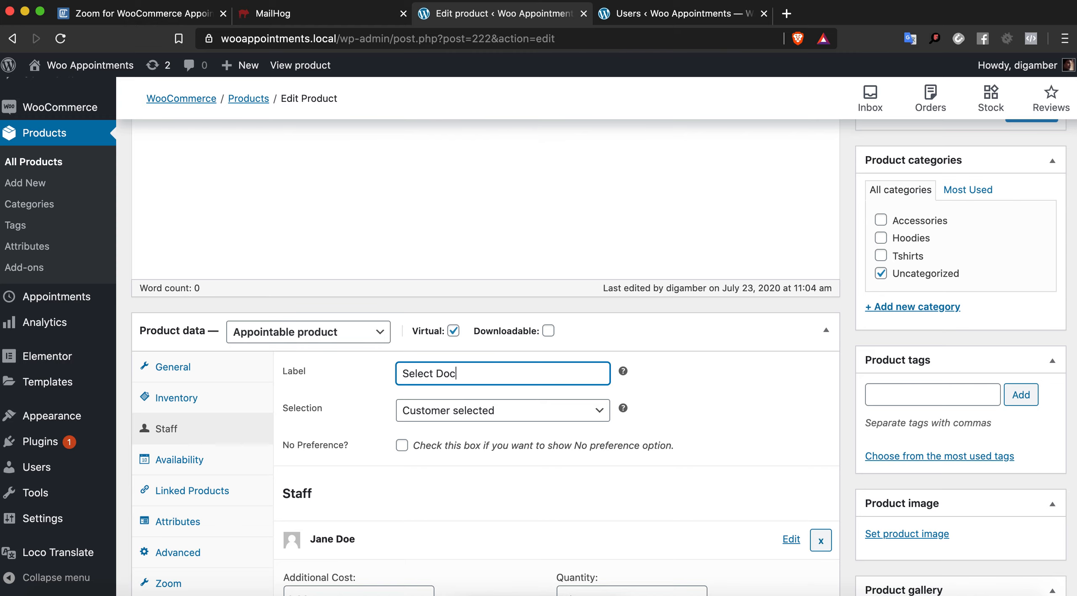
{"action": "scroll", "coordinate": [839, 325], "scroll_direction": "up", "scroll_amount": 5}
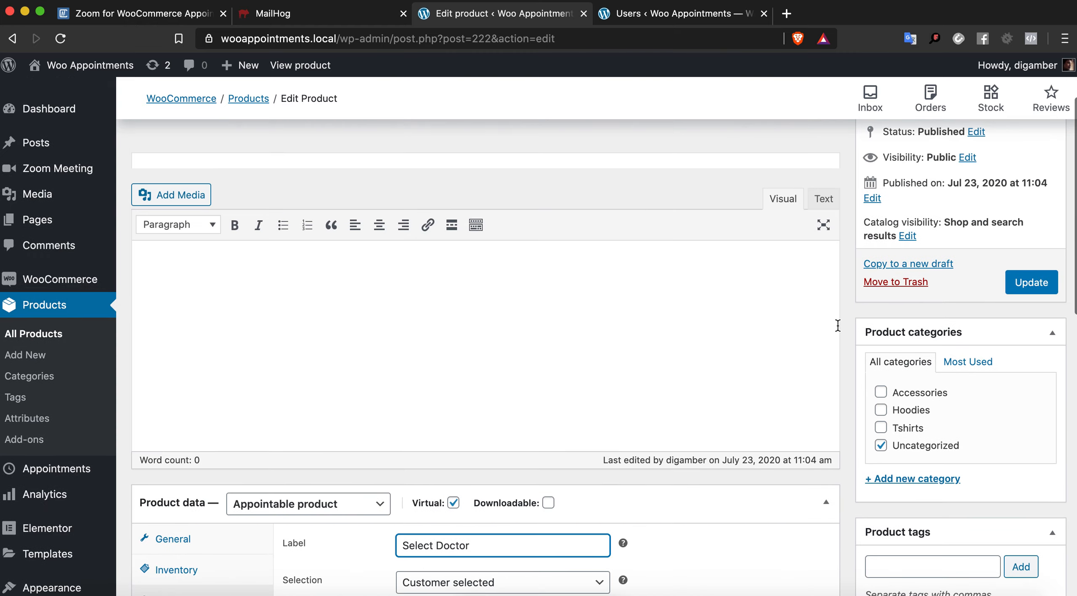
{"action": "left_click", "coordinate": [1022, 282]}
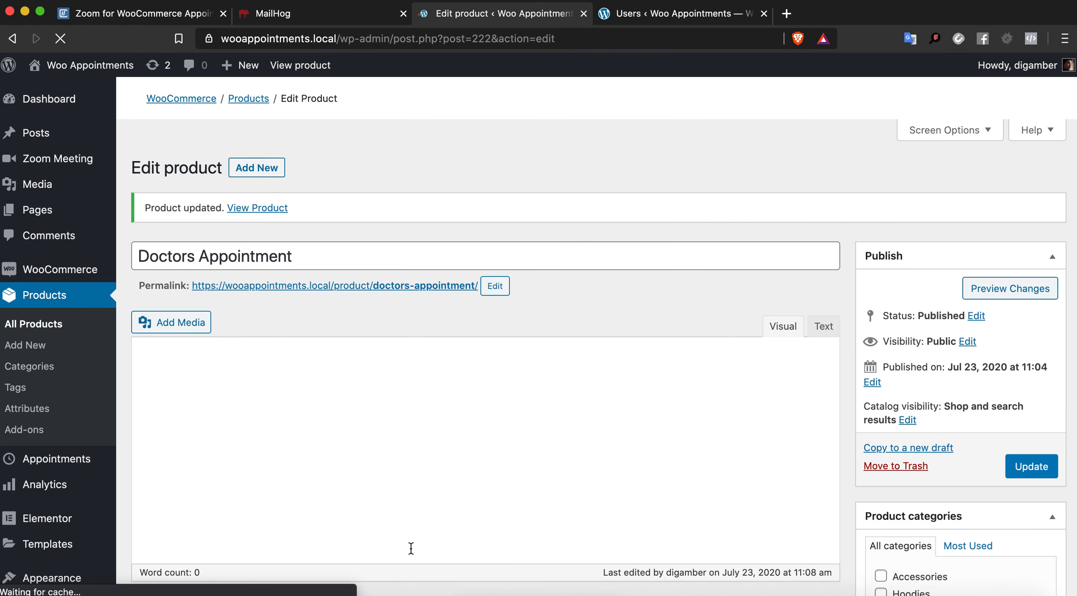
Switch to the customer's private window and open the Doctors Appointment product page from the upcoming appointments.
{"action": "right_click", "coordinate": [337, 595]}
{"action": "left_click", "coordinate": [461, 463]}
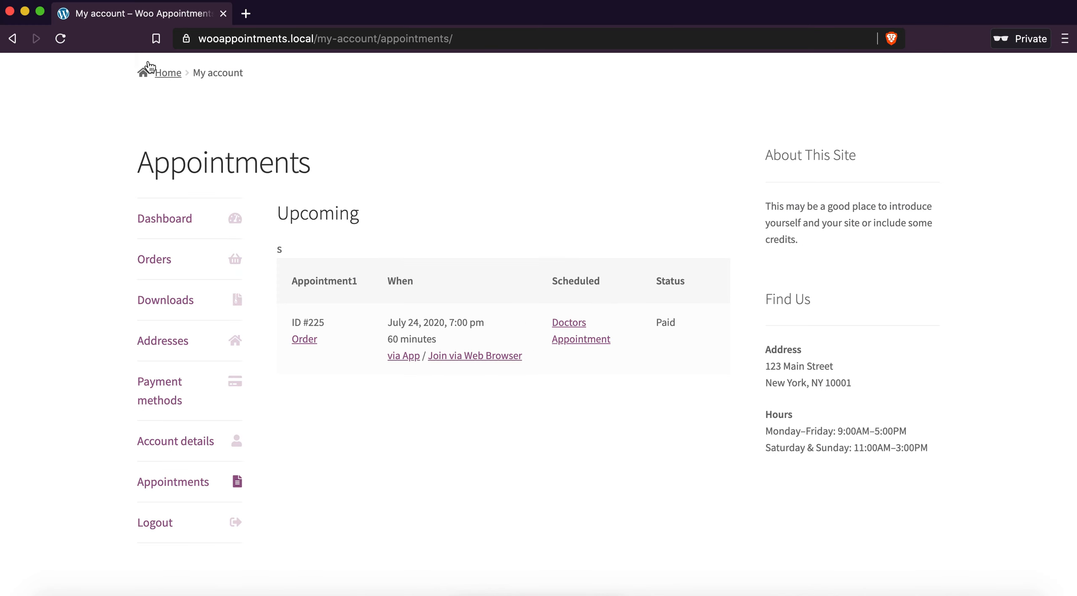
{"action": "left_click", "coordinate": [571, 340]}
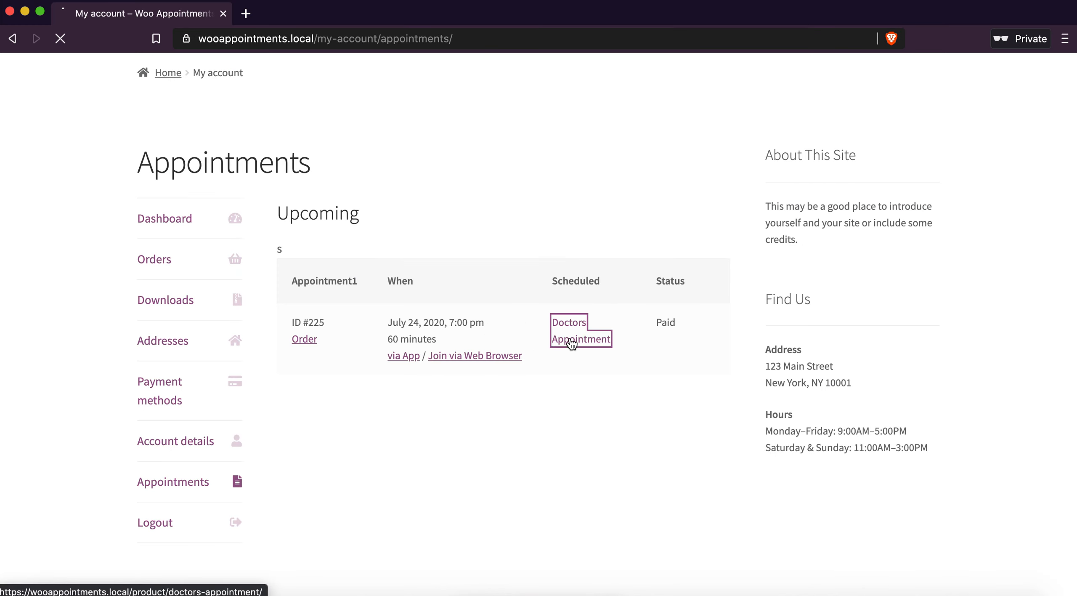
{"action": "left_click_drag", "start_coordinate": [422, 312], "coordinate": [737, 330]}
{"action": "left_click", "coordinate": [660, 328]}
{"action": "scroll", "coordinate": [660, 328], "scroll_direction": "down", "scroll_amount": 5}
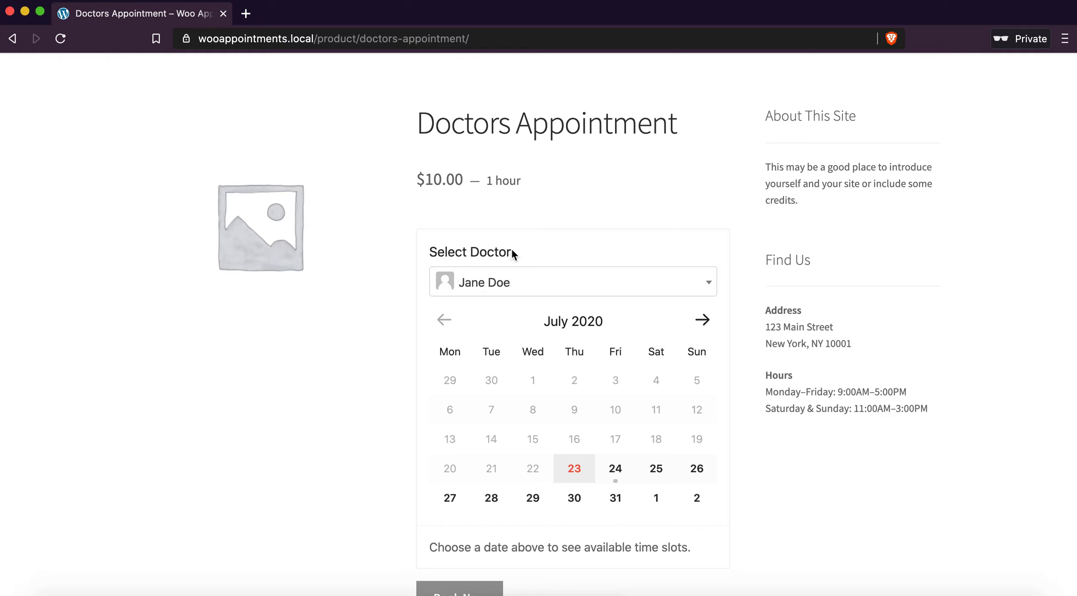
Check which doctors the Select Doctor list offers on the booking form.
{"action": "left_click", "coordinate": [455, 281]}
{"action": "left_click", "coordinate": [514, 301]}
{"action": "left_click", "coordinate": [549, 282]}
{"action": "left_click", "coordinate": [512, 313]}
{"action": "left_click", "coordinate": [664, 189]}
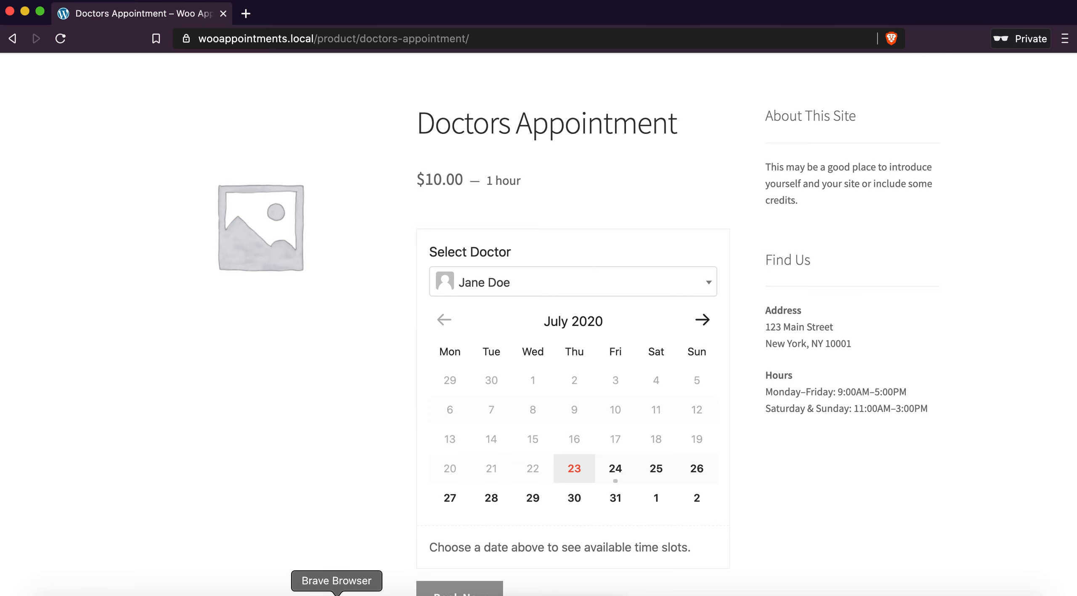
Return to the admin window and list the Zoom live meetings of the CodeManas user.
{"action": "right_click", "coordinate": [339, 591]}
{"action": "left_click", "coordinate": [396, 462]}
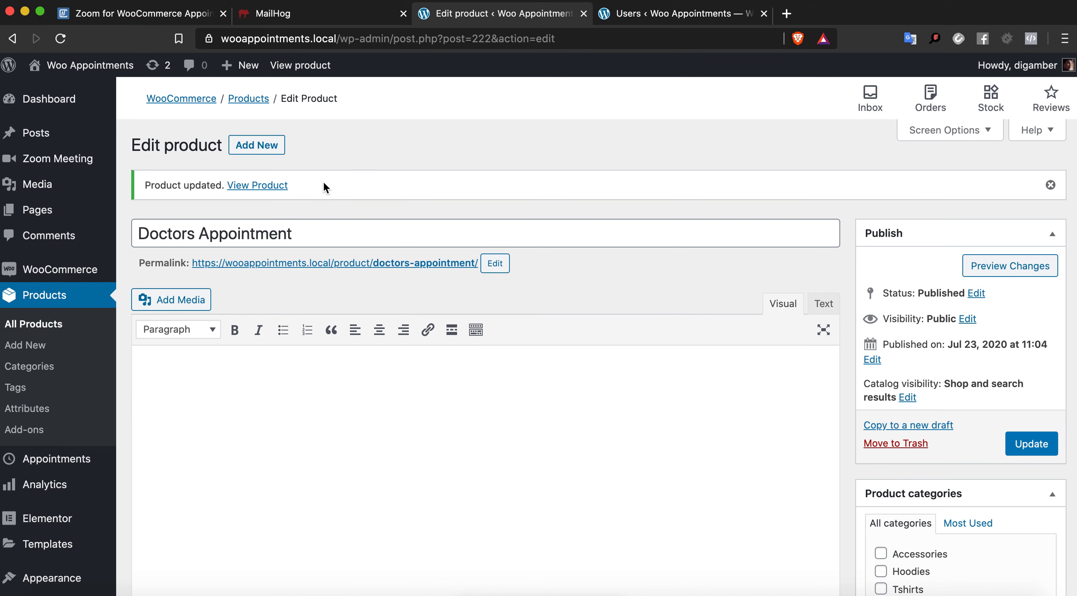
{"action": "mouse_move", "coordinate": [78, 191]}
{"action": "mouse_move", "coordinate": [87, 168]}
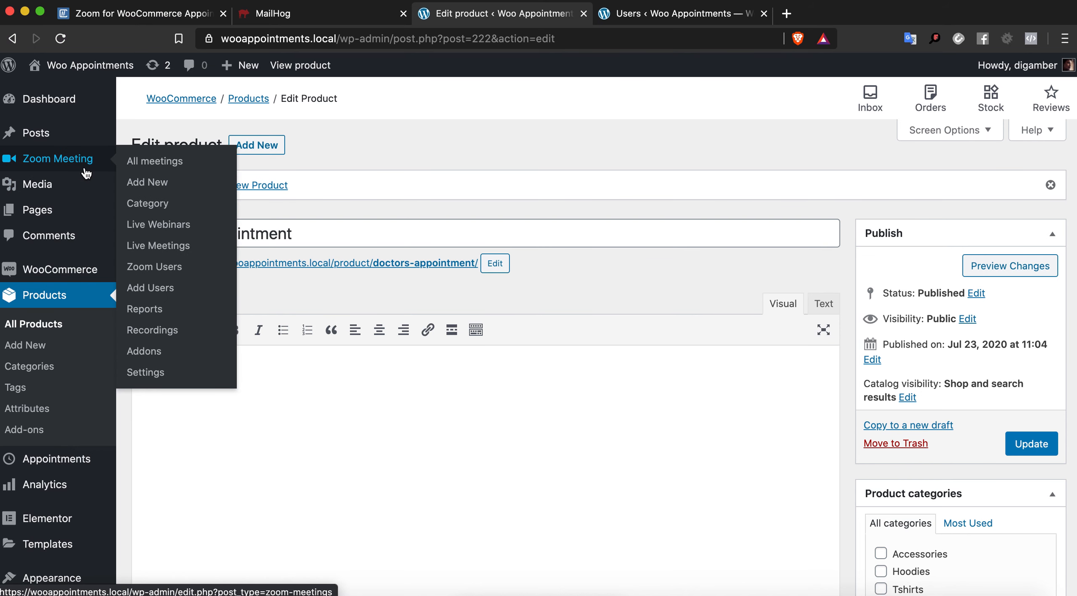
{"action": "left_click", "coordinate": [158, 245]}
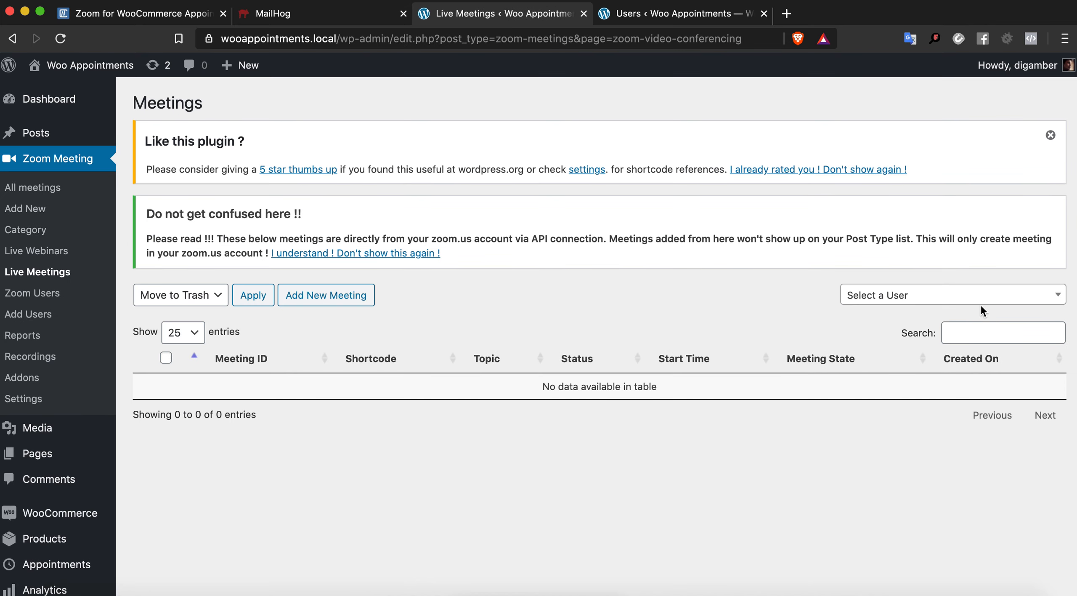
{"action": "left_click", "coordinate": [981, 306]}
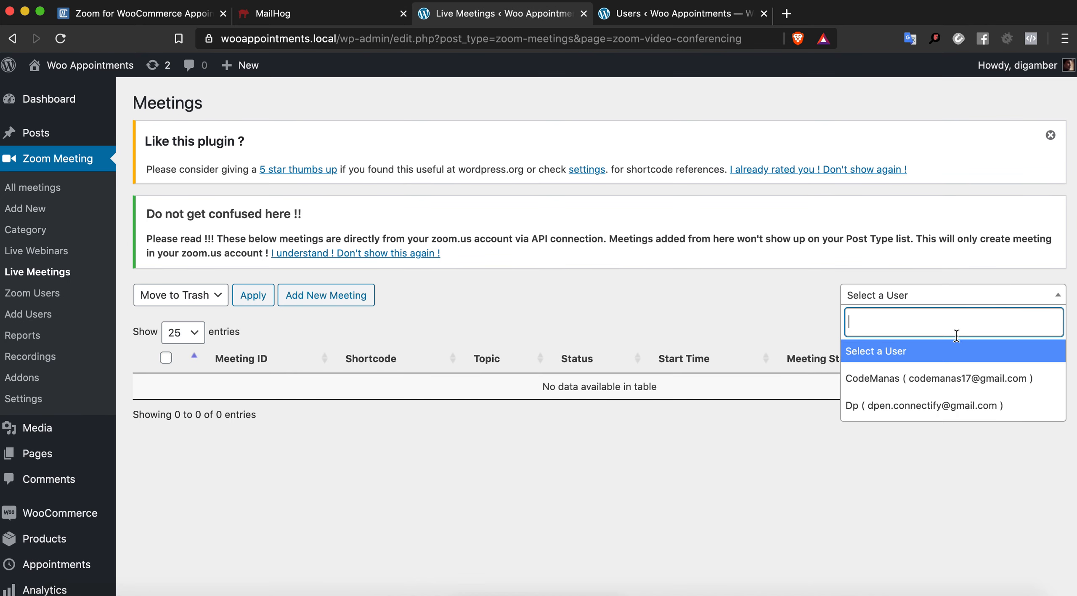
{"action": "left_click", "coordinate": [913, 379]}
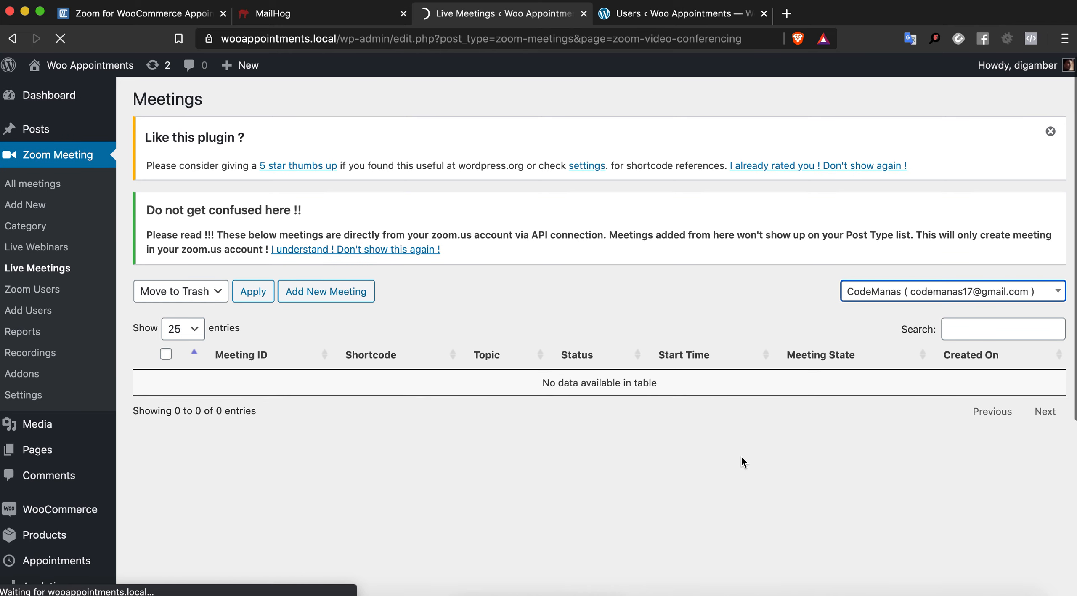
{"action": "scroll", "coordinate": [742, 461], "scroll_direction": "down", "scroll_amount": 3}
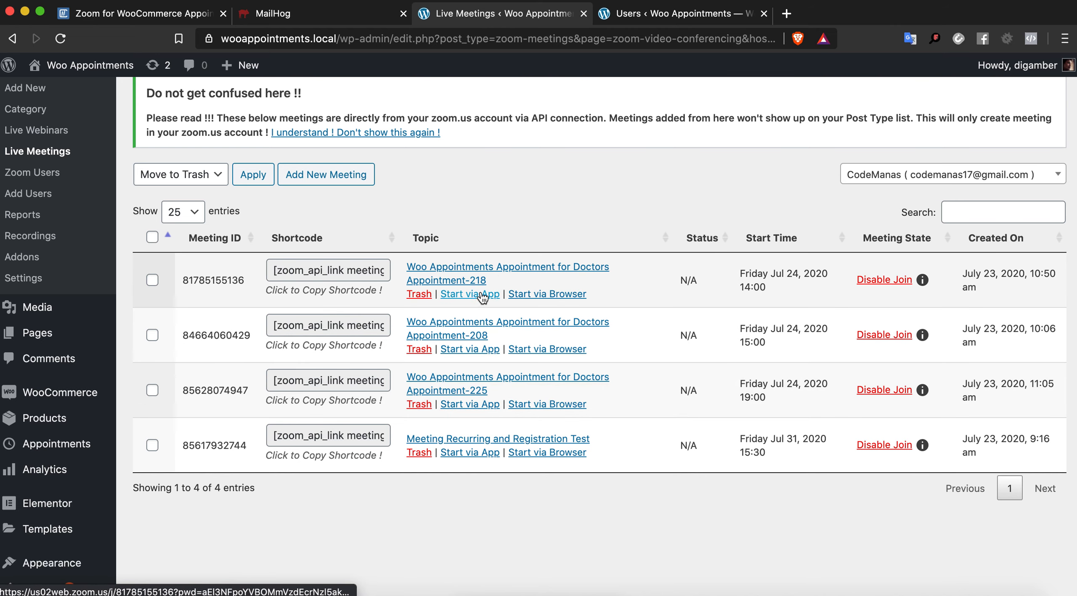
Open the Appointments list in a separate tab and compare the booked appointment with its date and start time in Live Meetings.
{"action": "scroll", "coordinate": [202, 265], "scroll_direction": "up", "scroll_amount": 3}
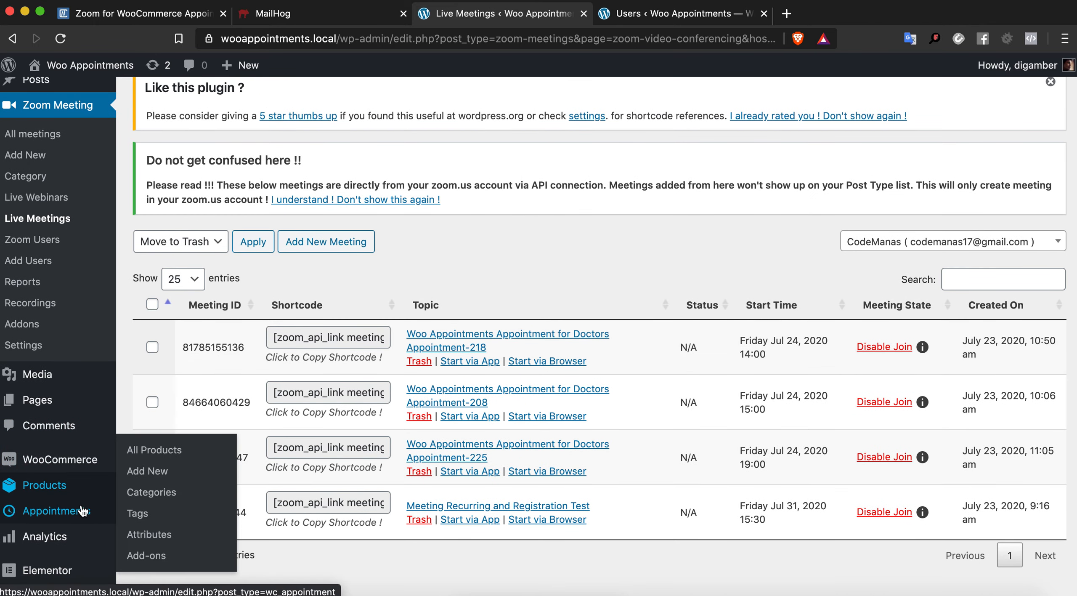
{"action": "mouse_move", "coordinate": [82, 511]}
{"action": "left_click_drag", "start_coordinate": [858, 16], "coordinate": [686, 15]}
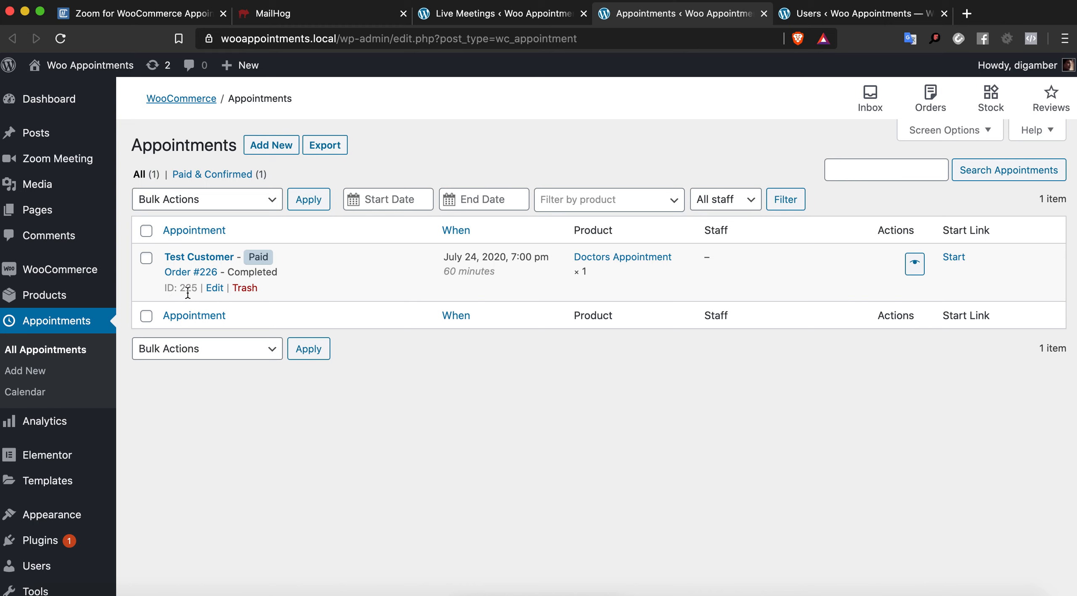
{"action": "left_click", "coordinate": [534, 19]}
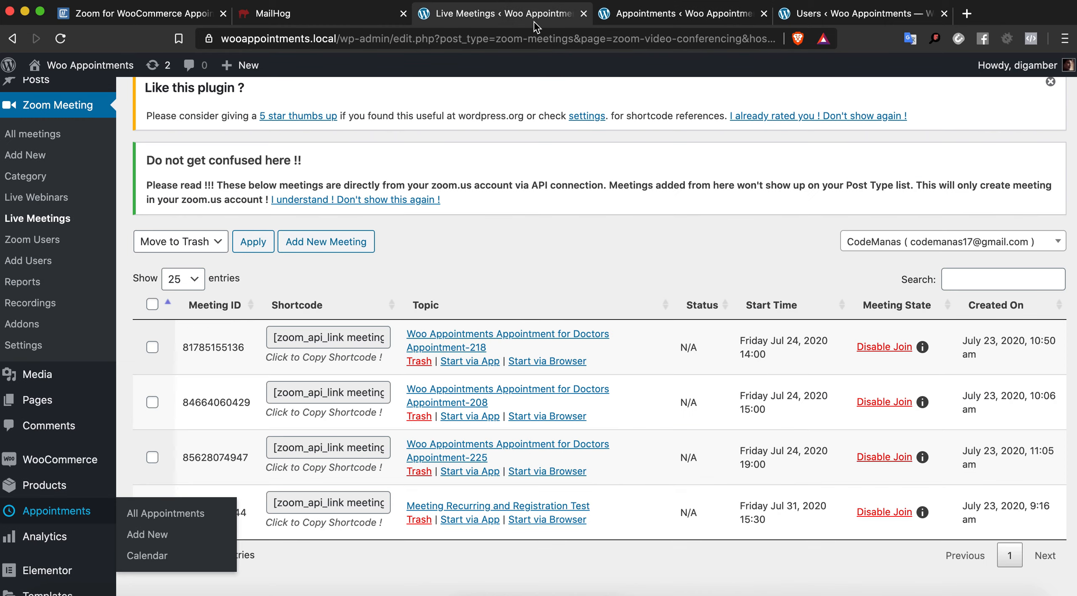
{"action": "scroll", "coordinate": [554, 259], "scroll_direction": "down", "scroll_amount": 2}
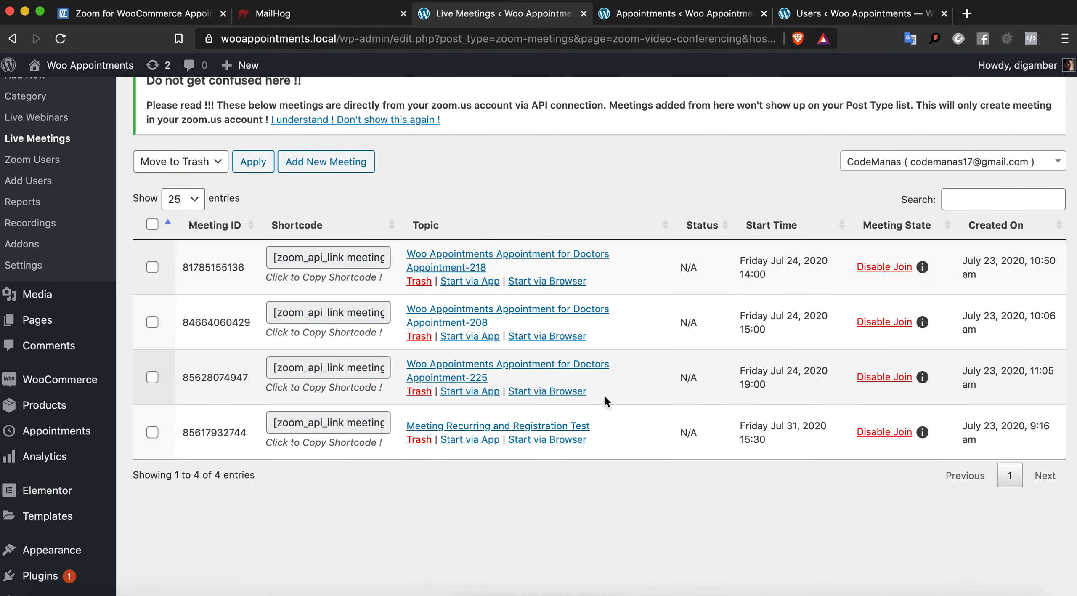
{"action": "left_click_drag", "start_coordinate": [739, 371], "coordinate": [831, 376]}
{"action": "left_click_drag", "start_coordinate": [739, 384], "coordinate": [771, 389]}
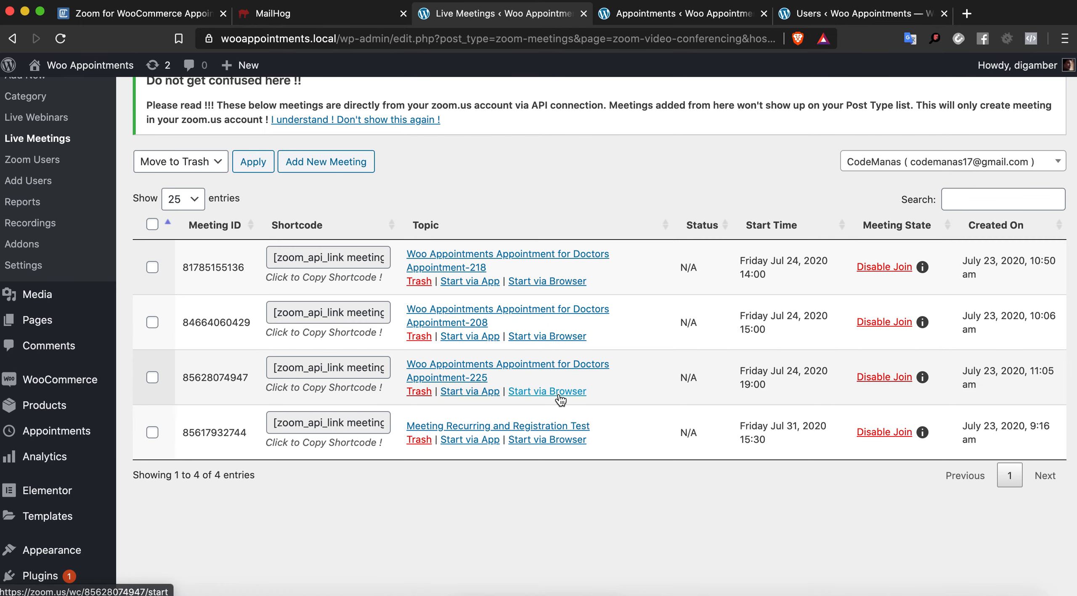
Switch the Live Meetings list to the other Zoom user and review that host's meetings.
{"action": "scroll", "coordinate": [599, 360], "scroll_direction": "up", "scroll_amount": 3}
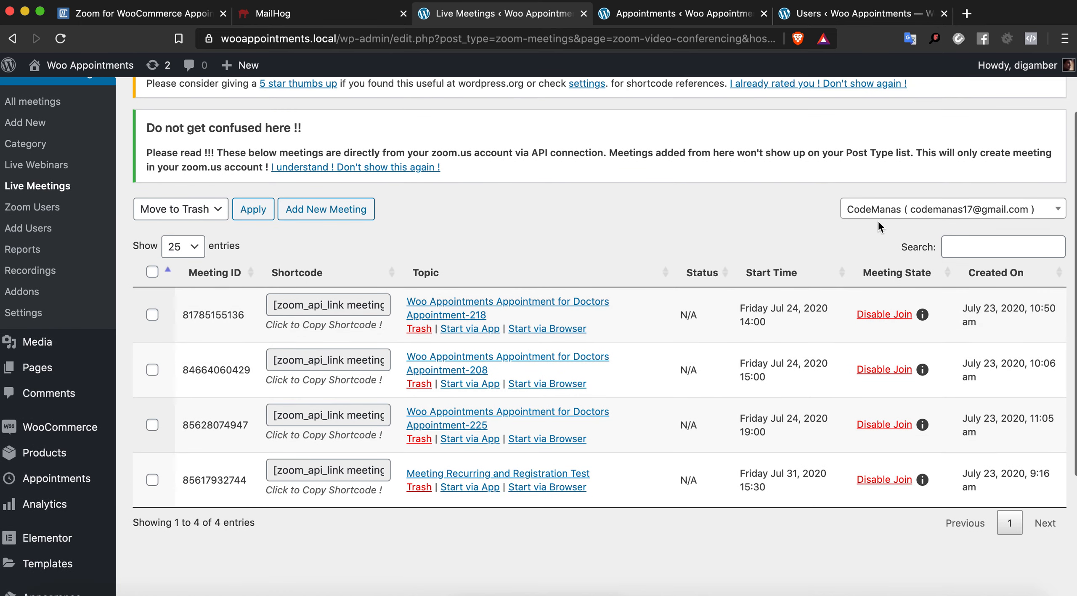
{"action": "left_click", "coordinate": [885, 213]}
{"action": "left_click", "coordinate": [882, 320]}
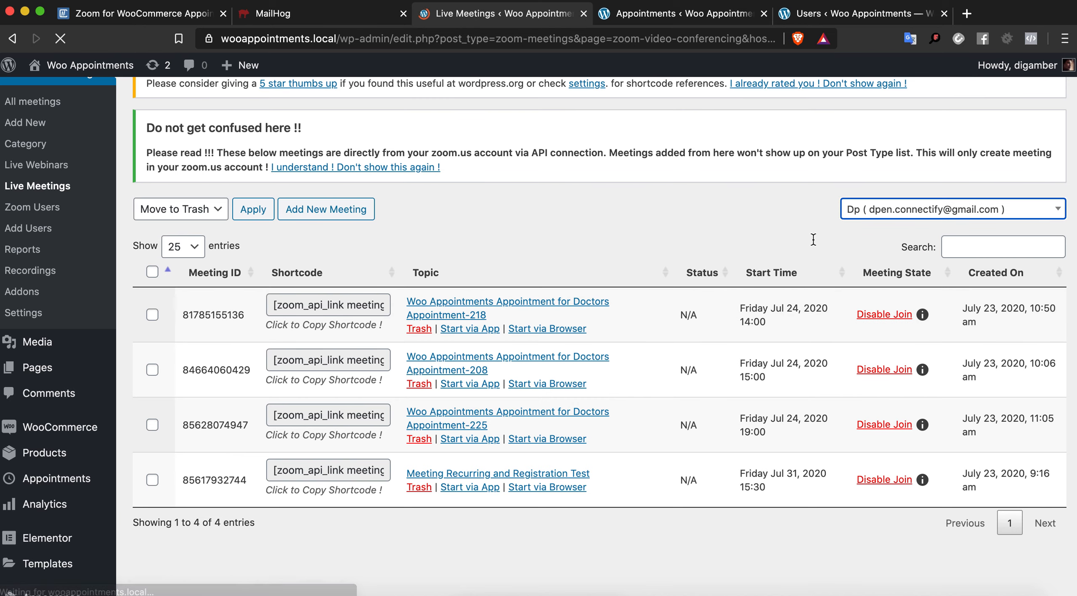
{"action": "scroll", "coordinate": [814, 239], "scroll_direction": "down", "scroll_amount": 5}
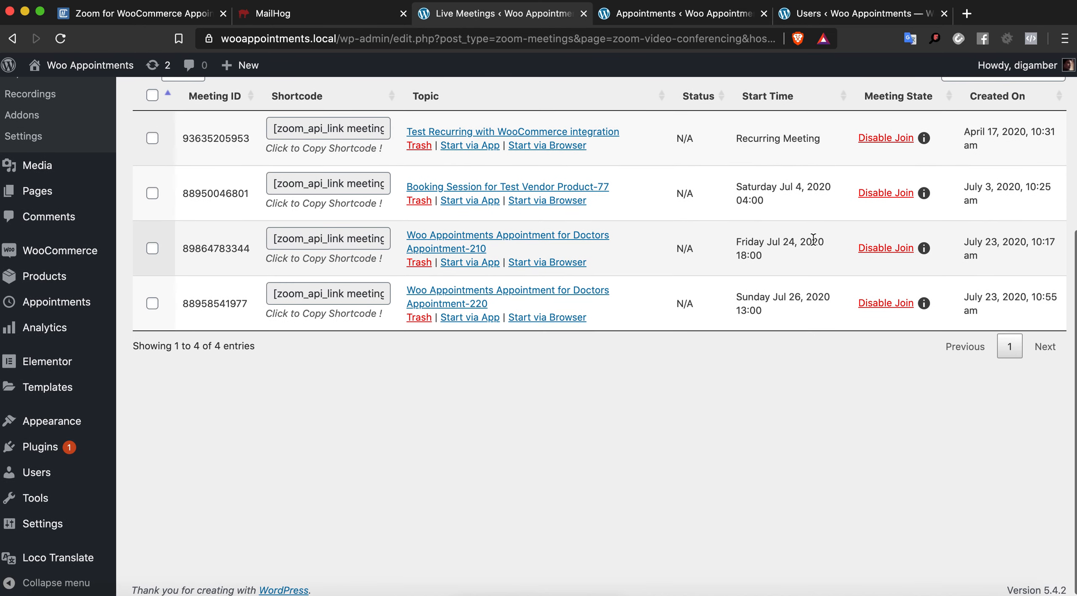
{"action": "scroll", "coordinate": [813, 239], "scroll_direction": "up", "scroll_amount": 2}
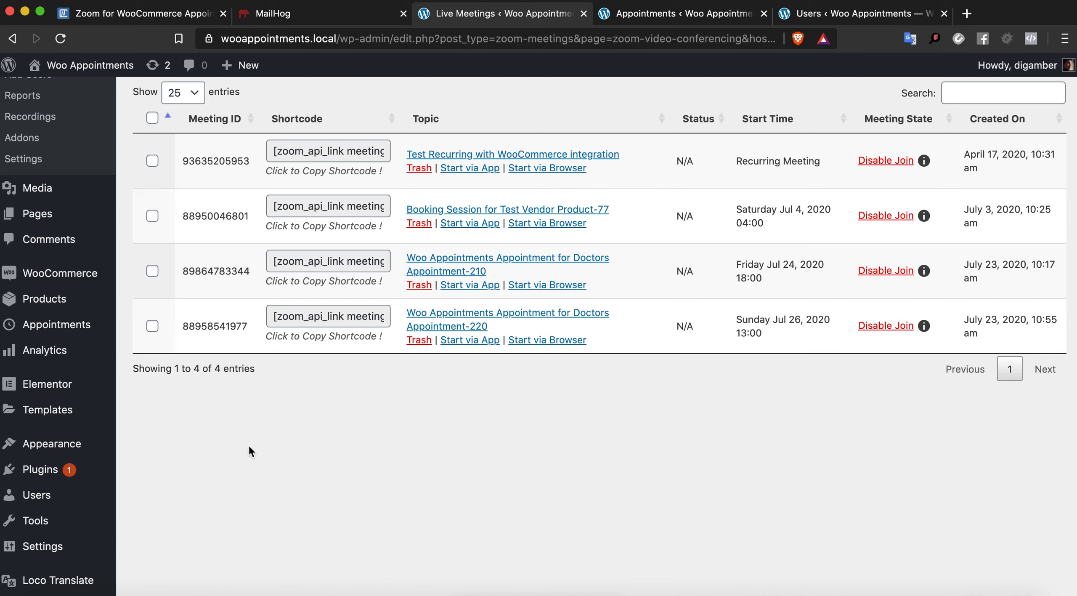
{"action": "scroll", "coordinate": [250, 452], "scroll_direction": "up", "scroll_amount": 1}
{"action": "scroll", "coordinate": [249, 451], "scroll_direction": "up", "scroll_amount": 10}
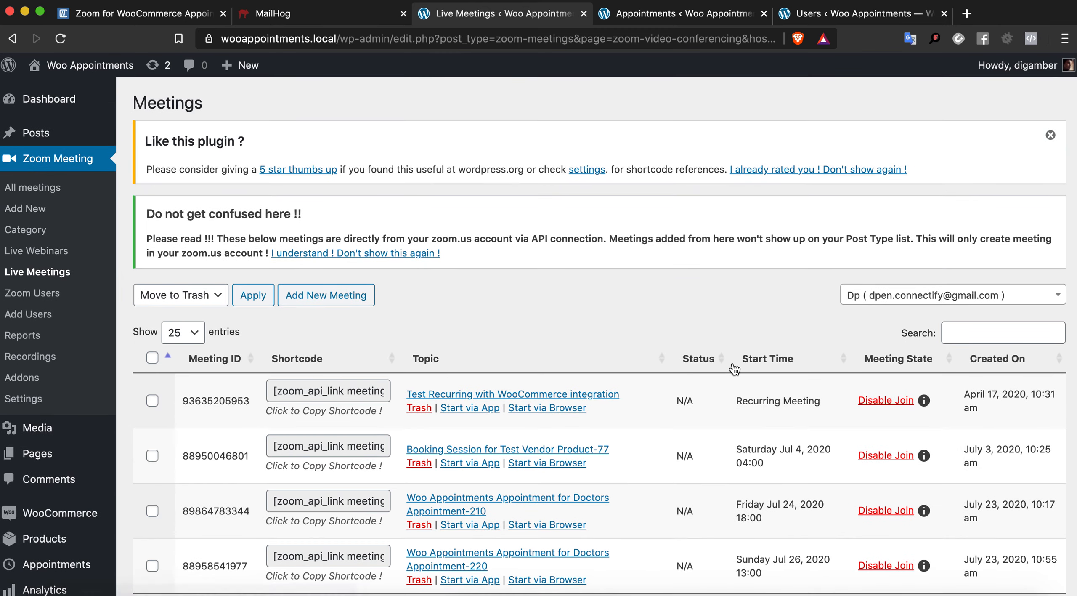
Review the Doctors Appointment booking form in the private window and return to the Live Meetings list.
{"action": "right_click", "coordinate": [337, 594]}
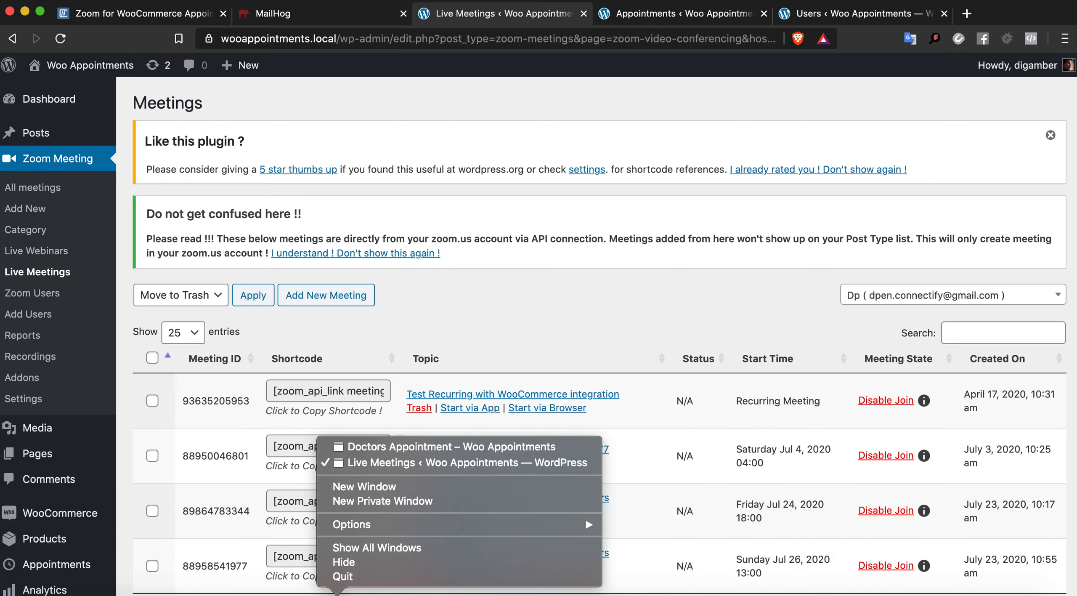
{"action": "left_click", "coordinate": [419, 447]}
{"action": "scroll", "coordinate": [656, 261], "scroll_direction": "down", "scroll_amount": 5}
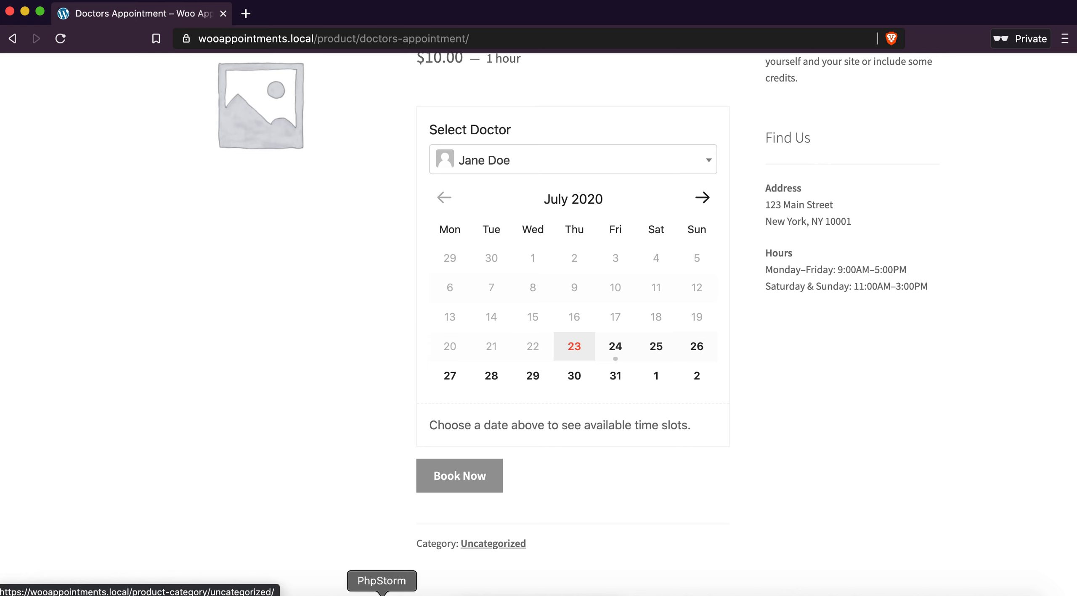
{"action": "right_click", "coordinate": [337, 594]}
{"action": "left_click", "coordinate": [421, 463]}
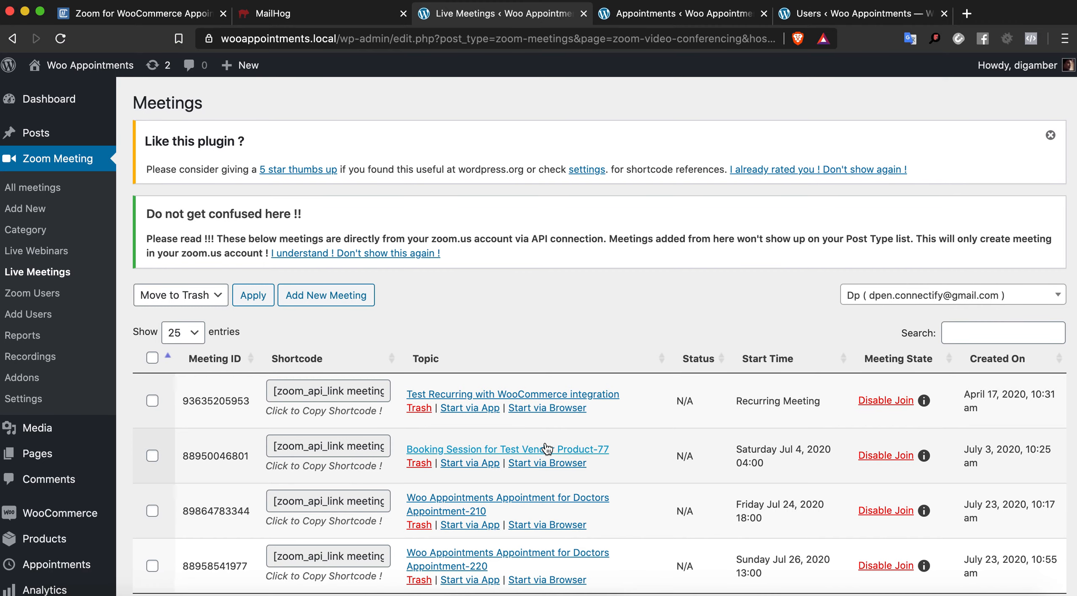
Switch to the private window and book the Doctors Appointment for July 31, 2020 at 4:00 pm.
{"action": "scroll", "coordinate": [505, 379], "scroll_direction": "down", "scroll_amount": 4}
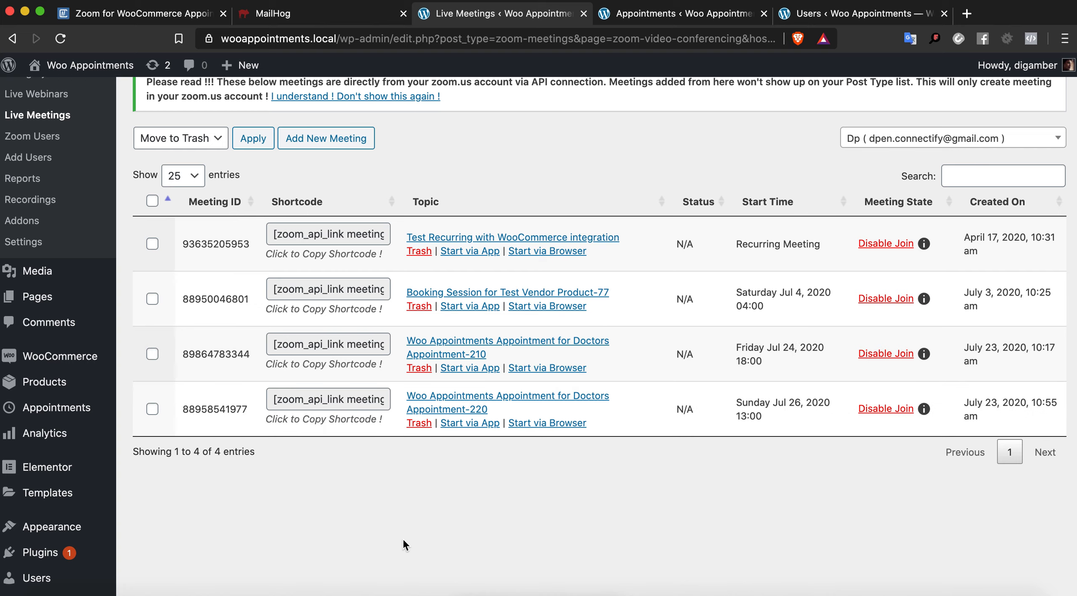
{"action": "right_click", "coordinate": [337, 589]}
{"action": "left_click", "coordinate": [404, 446]}
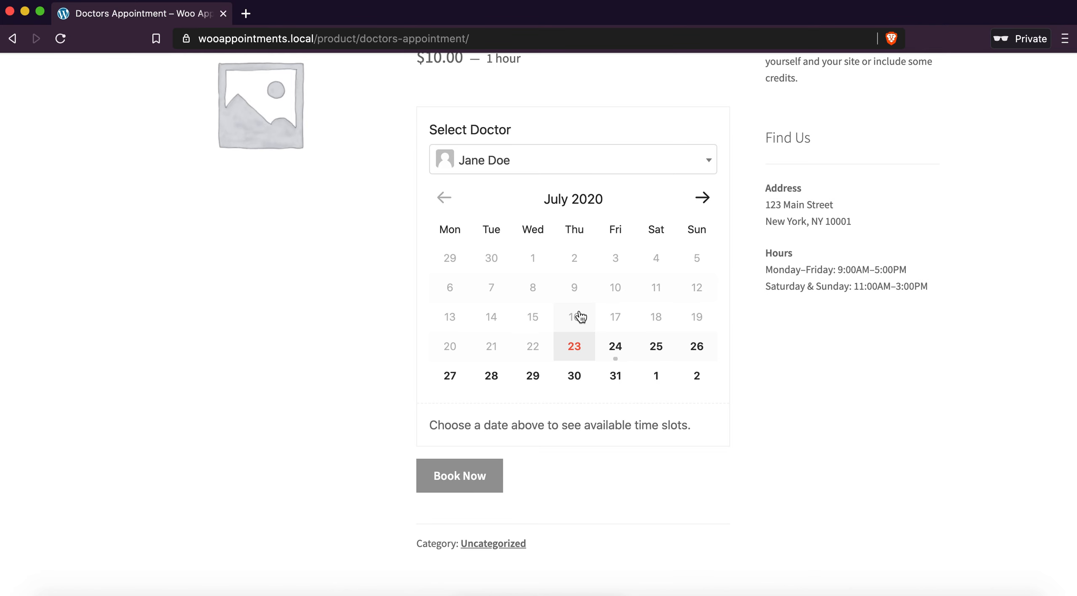
{"action": "scroll", "coordinate": [589, 313], "scroll_direction": "down", "scroll_amount": 3}
{"action": "left_click", "coordinate": [616, 252]}
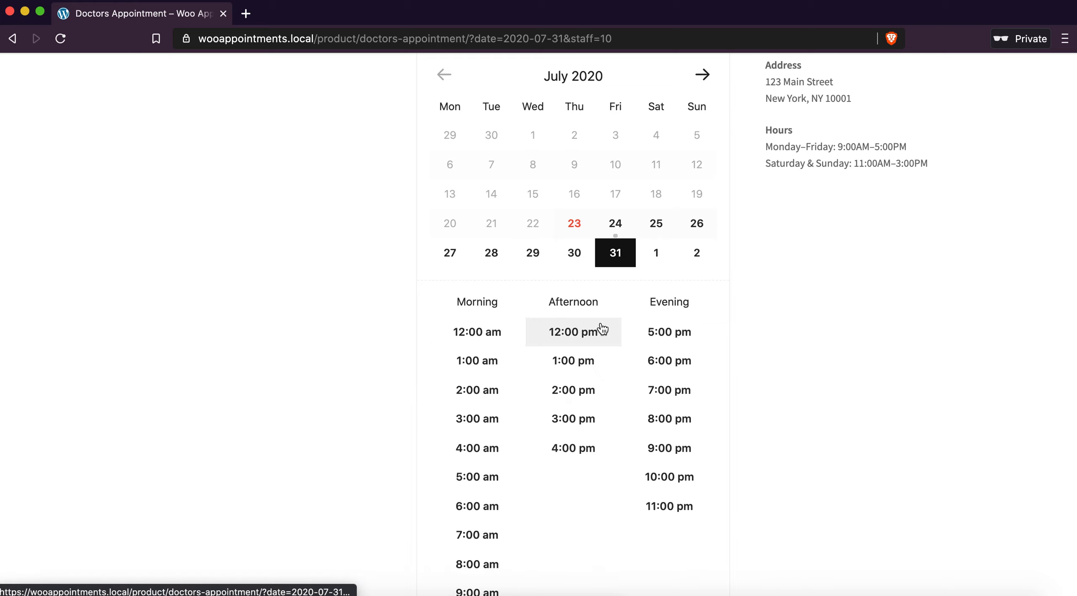
{"action": "scroll", "coordinate": [623, 370], "scroll_direction": "down", "scroll_amount": 3}
{"action": "left_click", "coordinate": [595, 301]}
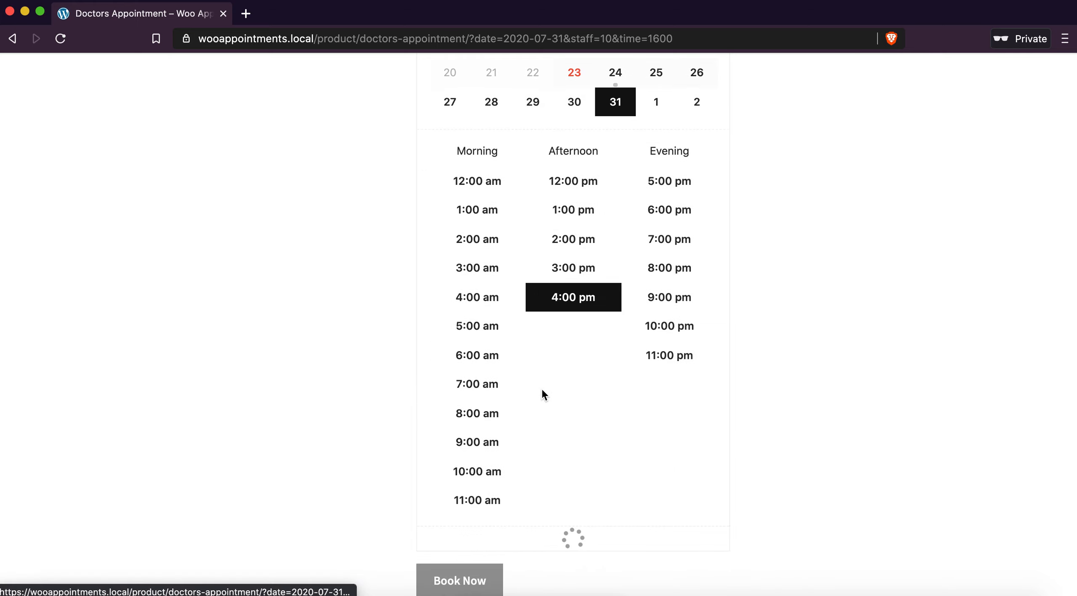
{"action": "scroll", "coordinate": [543, 391], "scroll_direction": "down", "scroll_amount": 5}
{"action": "left_click", "coordinate": [474, 391]}
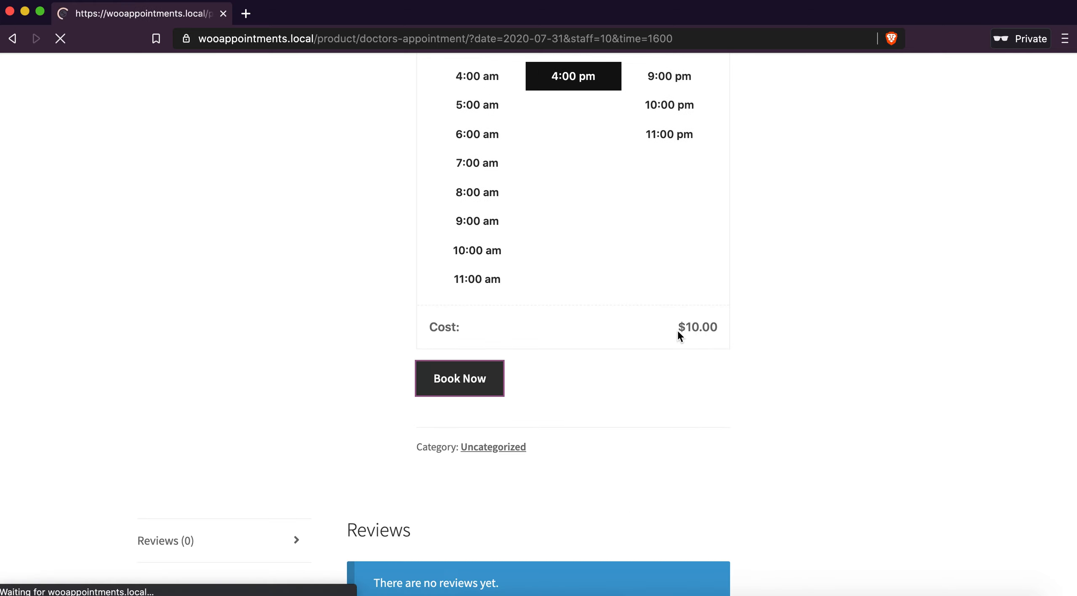
Check out the cart and place the order using the saved Visa card.
{"action": "mouse_move", "coordinate": [937, 155]}
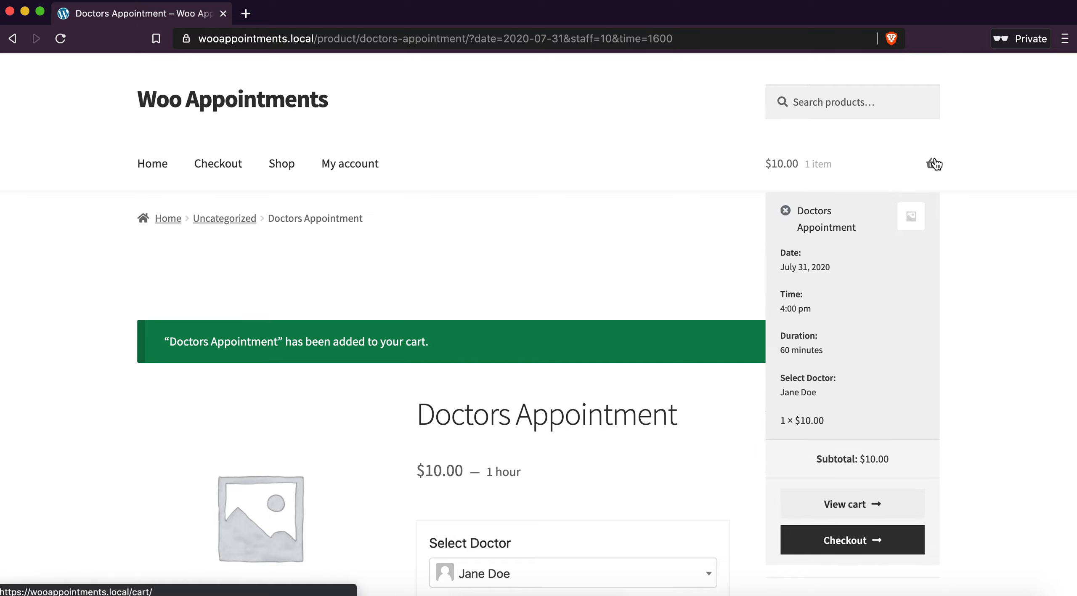
{"action": "left_click", "coordinate": [852, 554]}
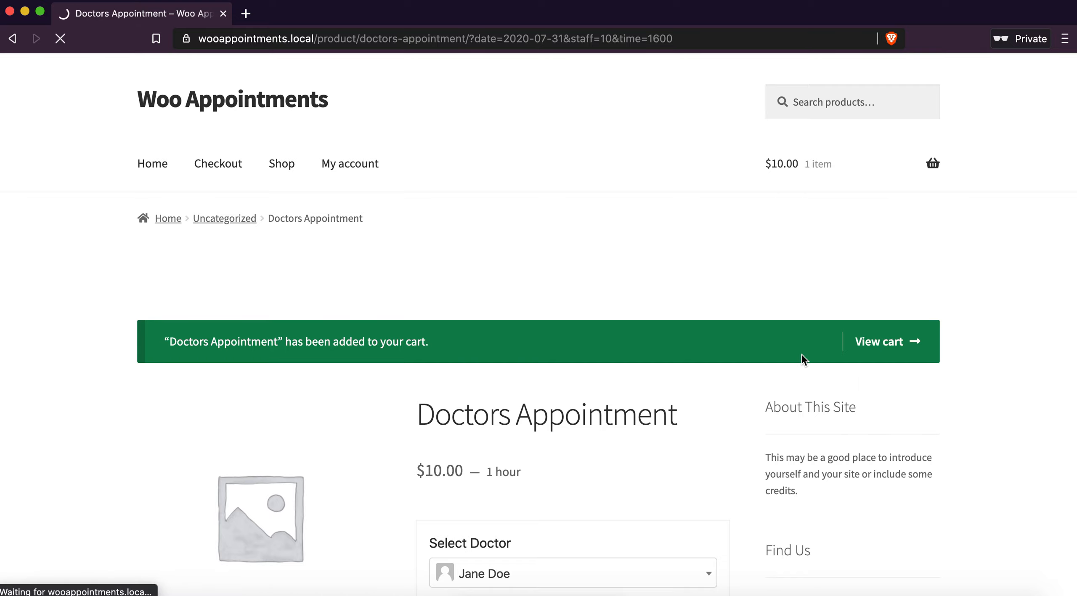
{"action": "scroll", "coordinate": [802, 355], "scroll_direction": "down", "scroll_amount": 10}
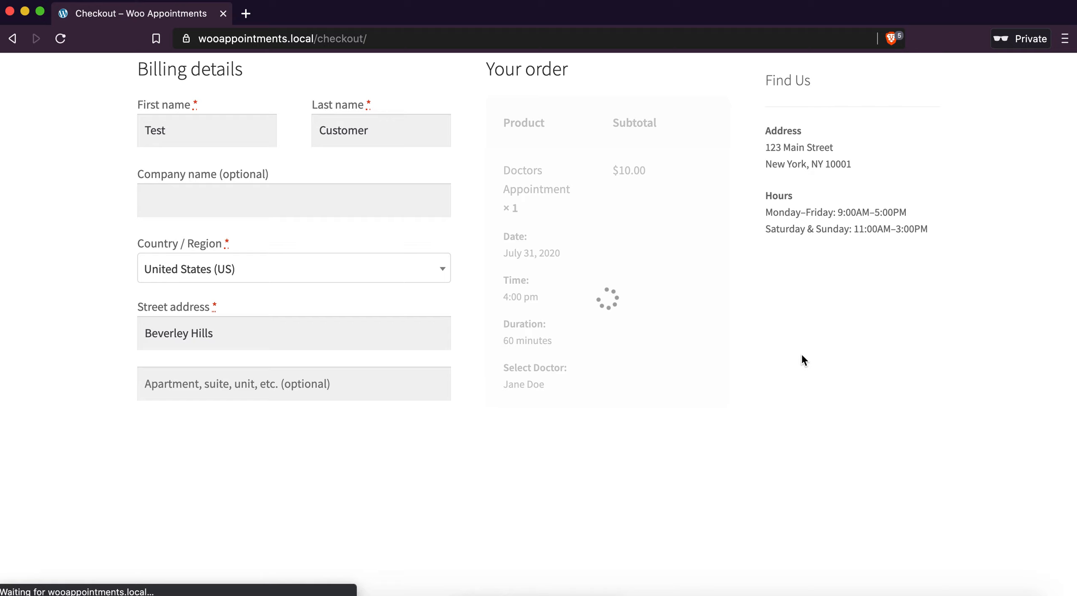
{"action": "scroll", "coordinate": [802, 355], "scroll_direction": "down", "scroll_amount": 7}
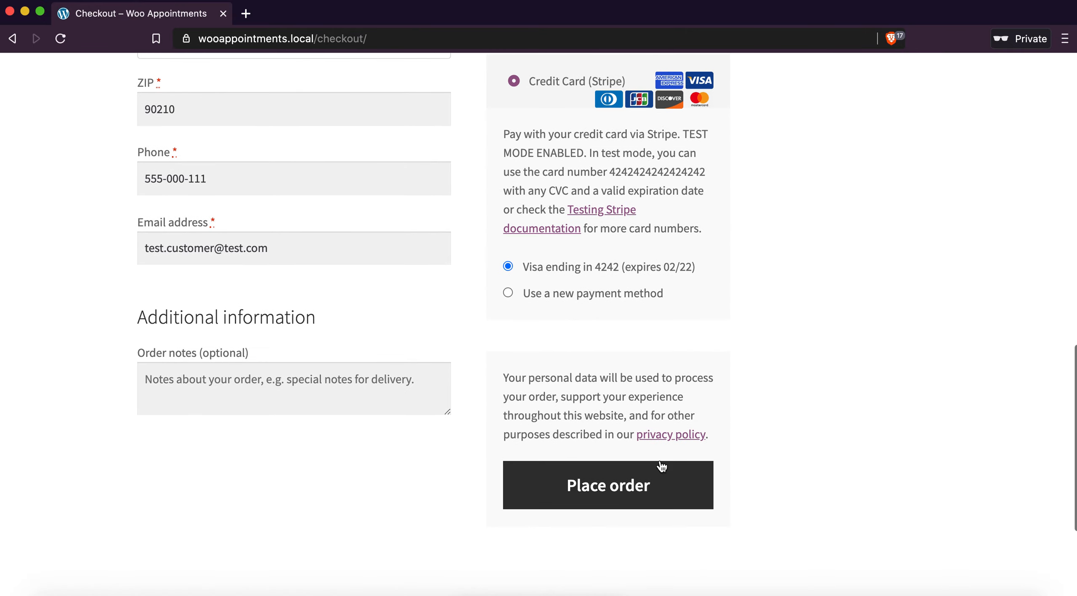
{"action": "left_click", "coordinate": [642, 481]}
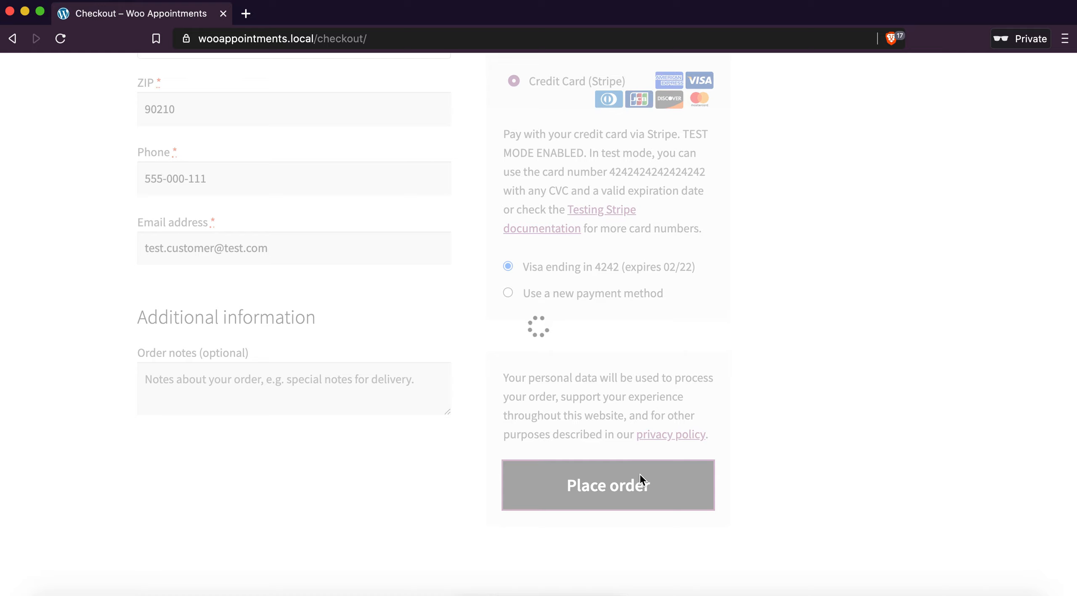
{"action": "left_click", "coordinate": [609, 595]}
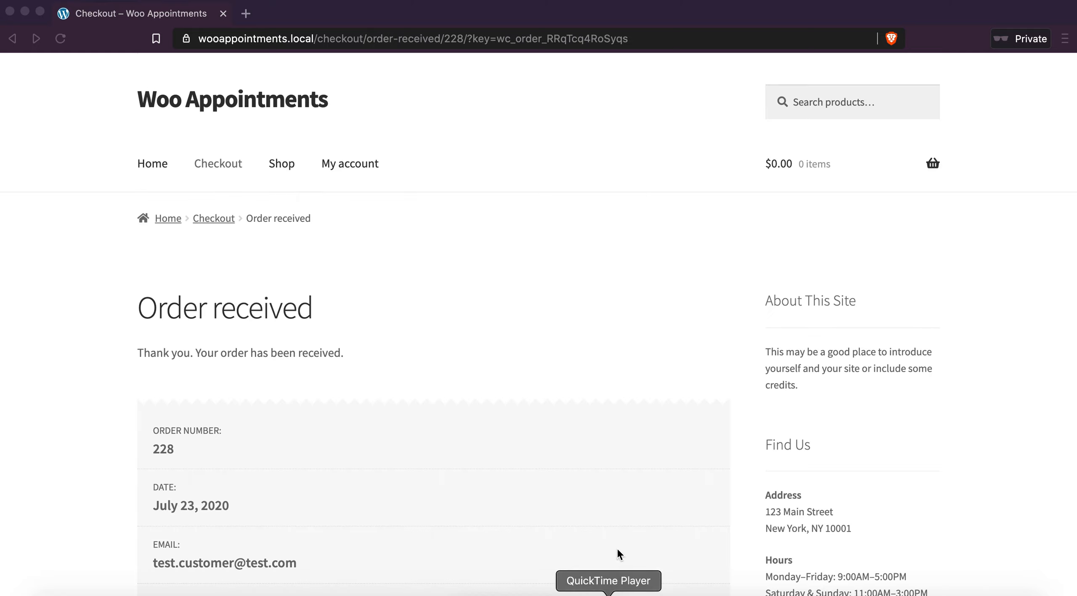
Review the received order's appointment details and its Zoom join links.
{"action": "scroll", "coordinate": [639, 434], "scroll_direction": "down", "scroll_amount": 8}
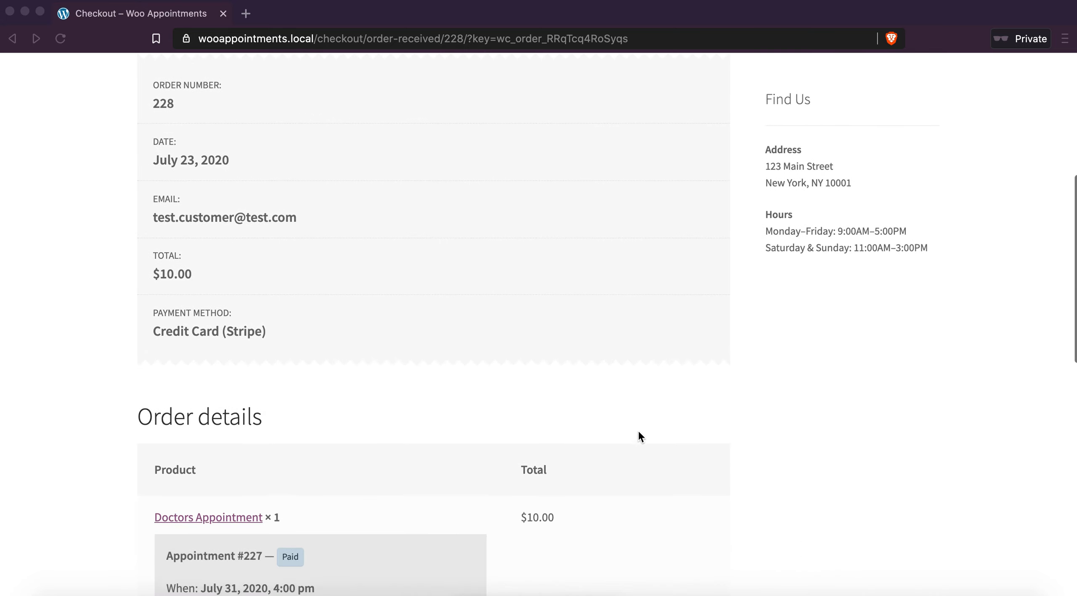
{"action": "scroll", "coordinate": [638, 432], "scroll_direction": "down", "scroll_amount": 8}
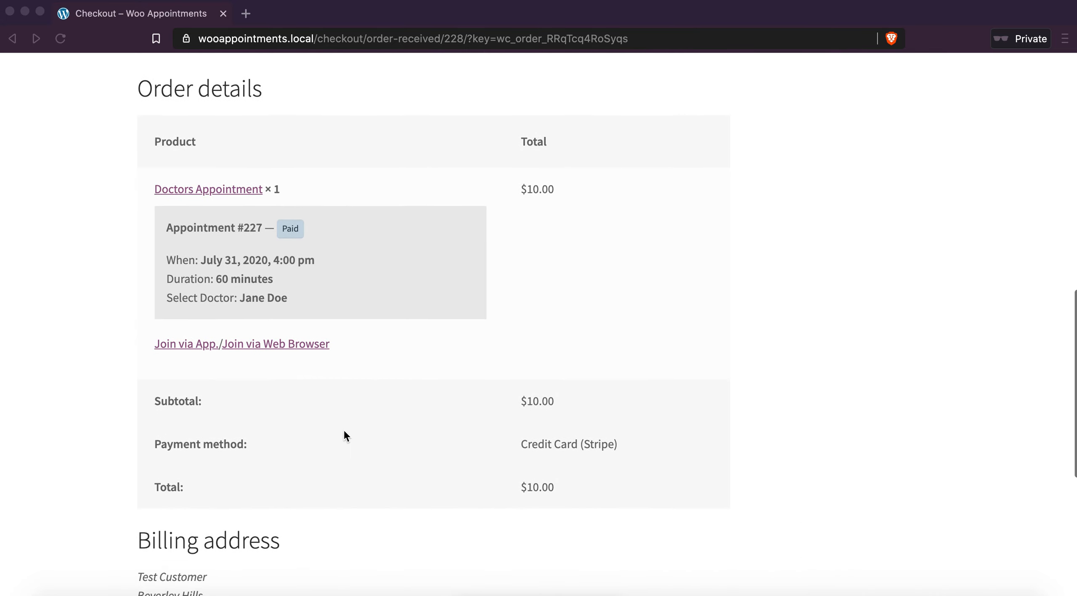
{"action": "left_click", "coordinate": [217, 388]}
{"action": "scroll", "coordinate": [217, 388], "scroll_direction": "up", "scroll_amount": 12}
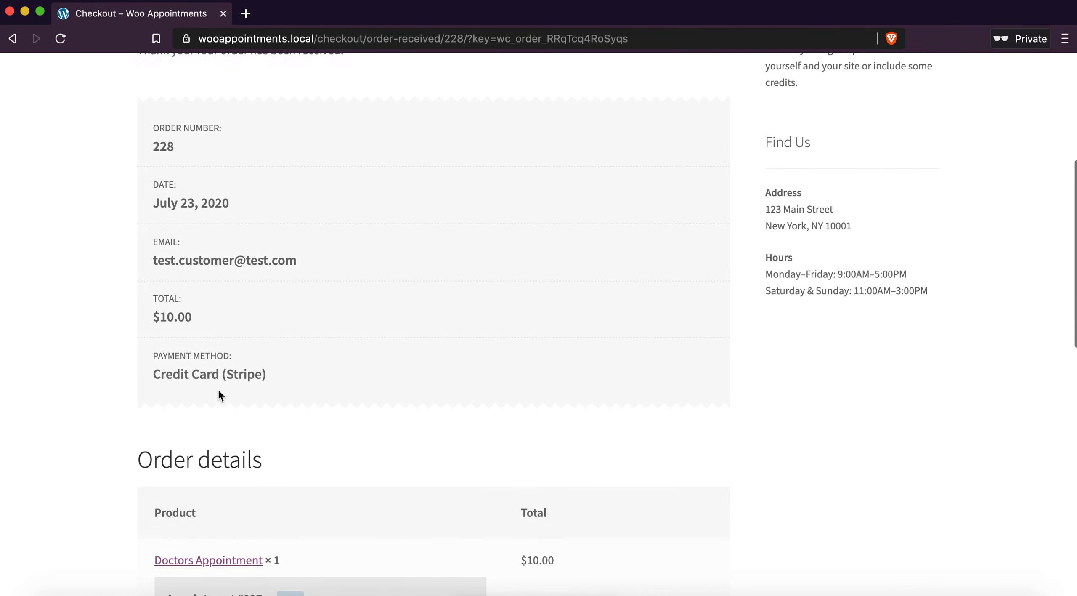
{"action": "scroll", "coordinate": [435, 390], "scroll_direction": "up", "scroll_amount": 5}
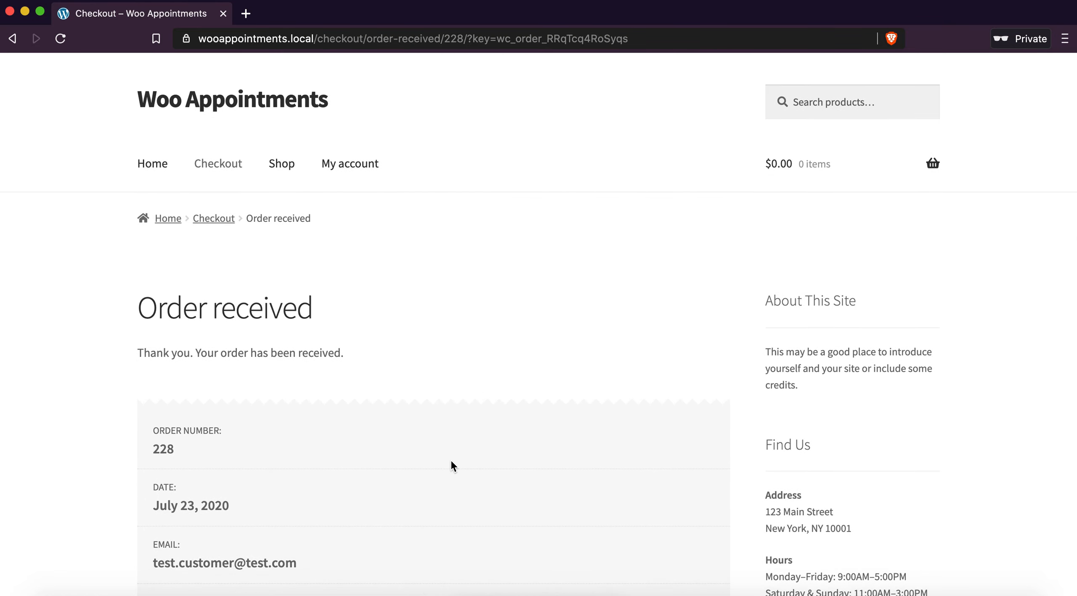
Open the customer's account appointments and check the date of the July 31, 2020 booking.
{"action": "left_click", "coordinate": [372, 153]}
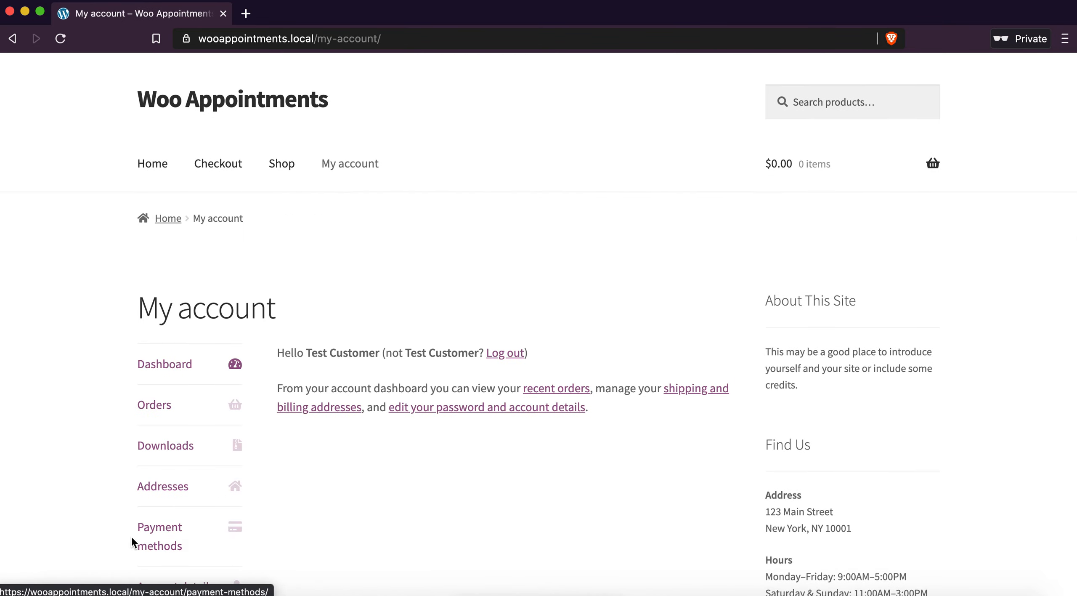
{"action": "scroll", "coordinate": [168, 484], "scroll_direction": "down", "scroll_amount": 5}
{"action": "left_click", "coordinate": [191, 426]}
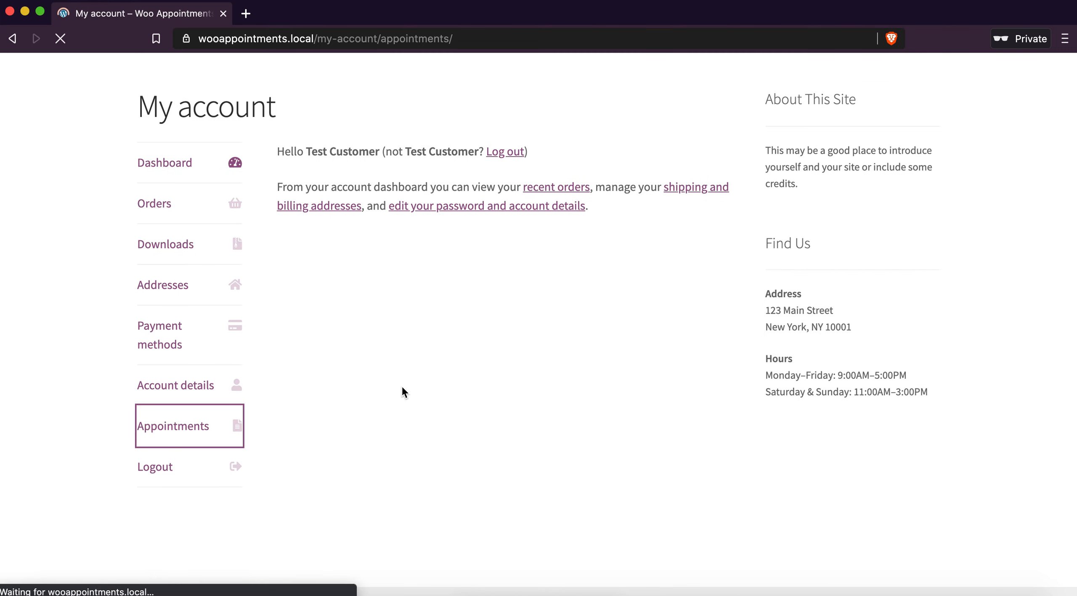
{"action": "scroll", "coordinate": [379, 404], "scroll_direction": "down", "scroll_amount": 4}
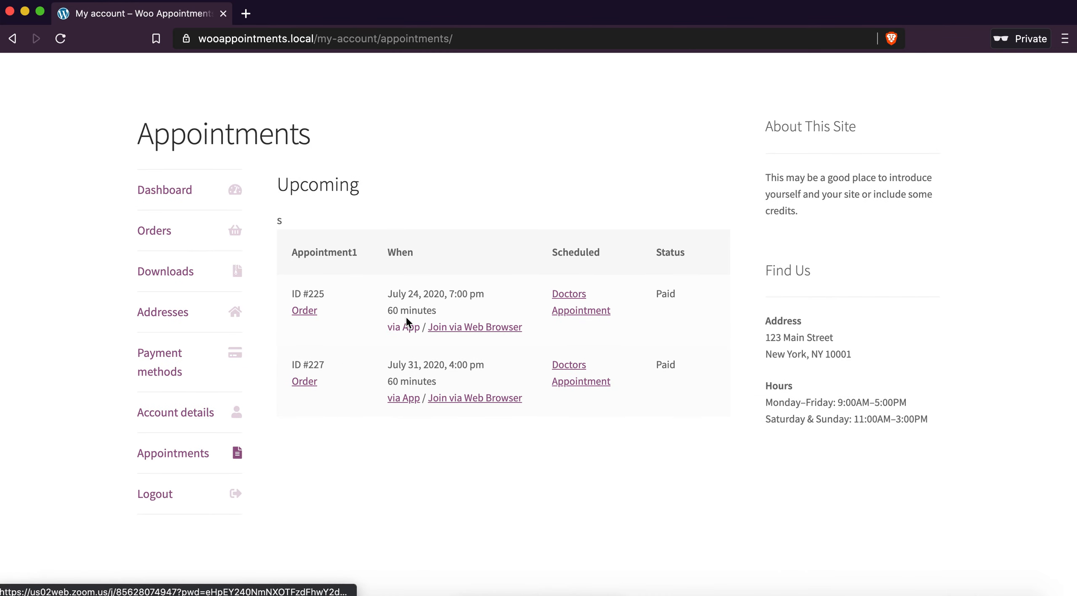
{"action": "left_click_drag", "start_coordinate": [405, 368], "coordinate": [443, 362]}
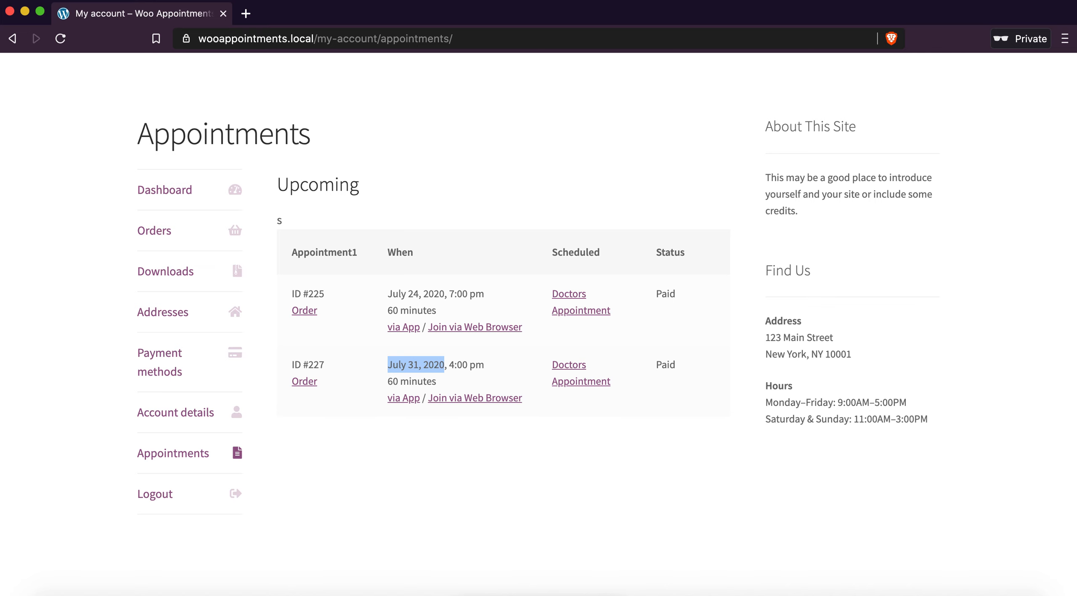
Return to the admin window, reload the Live Meetings list and check the start date of the newly booked meeting.
{"action": "right_click", "coordinate": [337, 594]}
{"action": "left_click", "coordinate": [397, 449]}
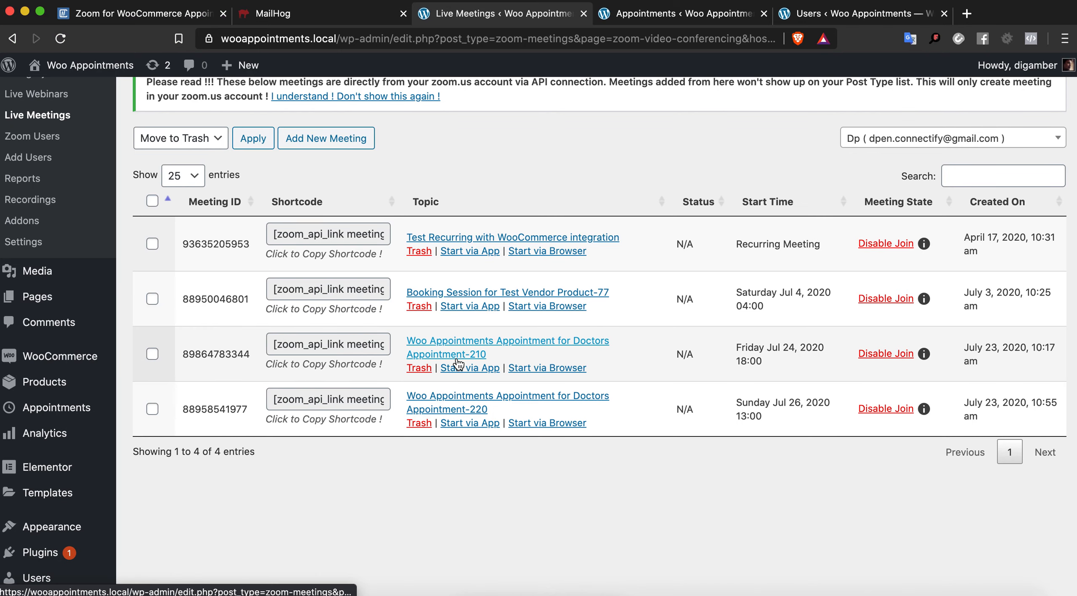
{"action": "scroll", "coordinate": [458, 364], "scroll_direction": "up", "scroll_amount": 4}
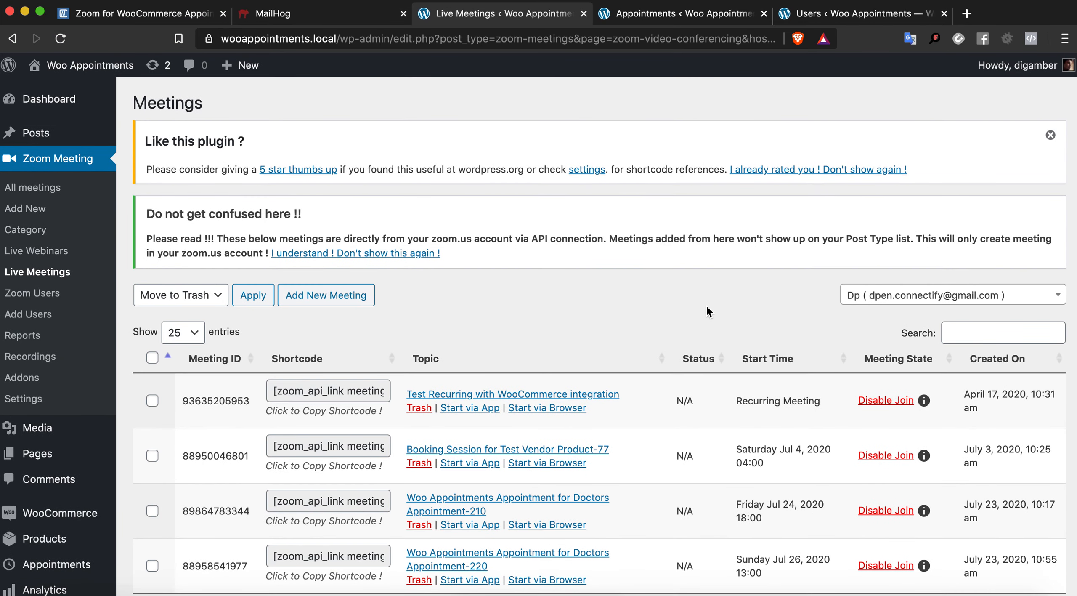
{"action": "left_click", "coordinate": [60, 39]}
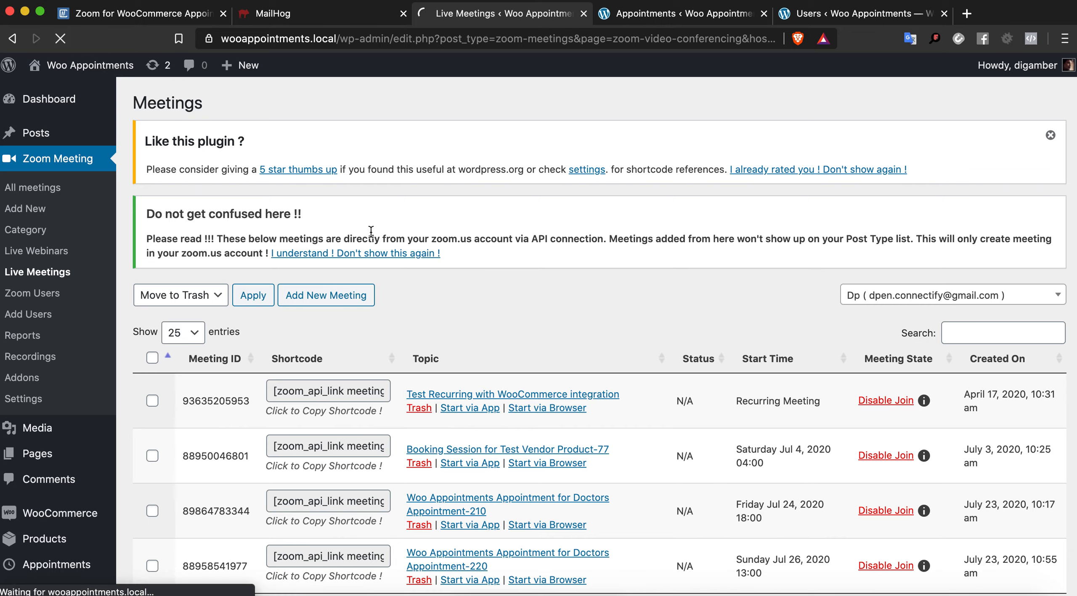
{"action": "scroll", "coordinate": [371, 232], "scroll_direction": "down", "scroll_amount": 2}
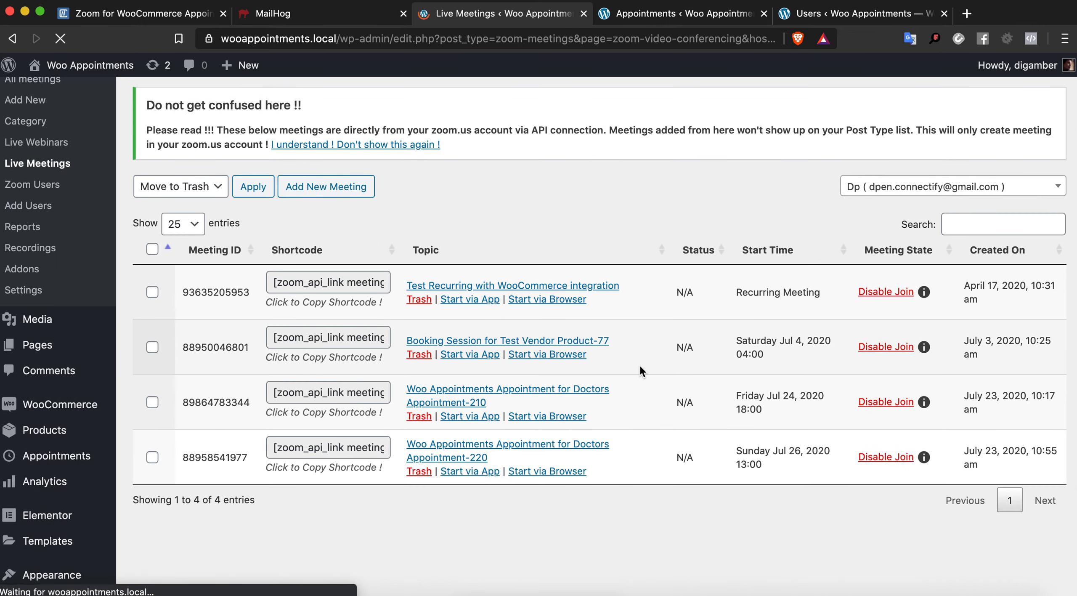
{"action": "left_click_drag", "start_coordinate": [736, 507], "coordinate": [833, 515]}
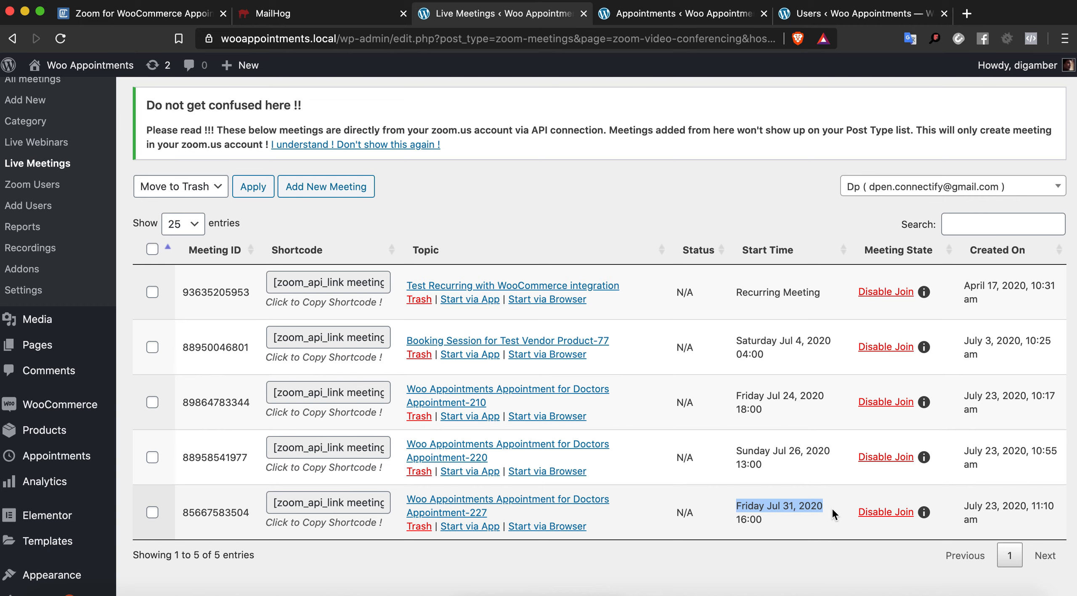
{"action": "left_click", "coordinate": [792, 535]}
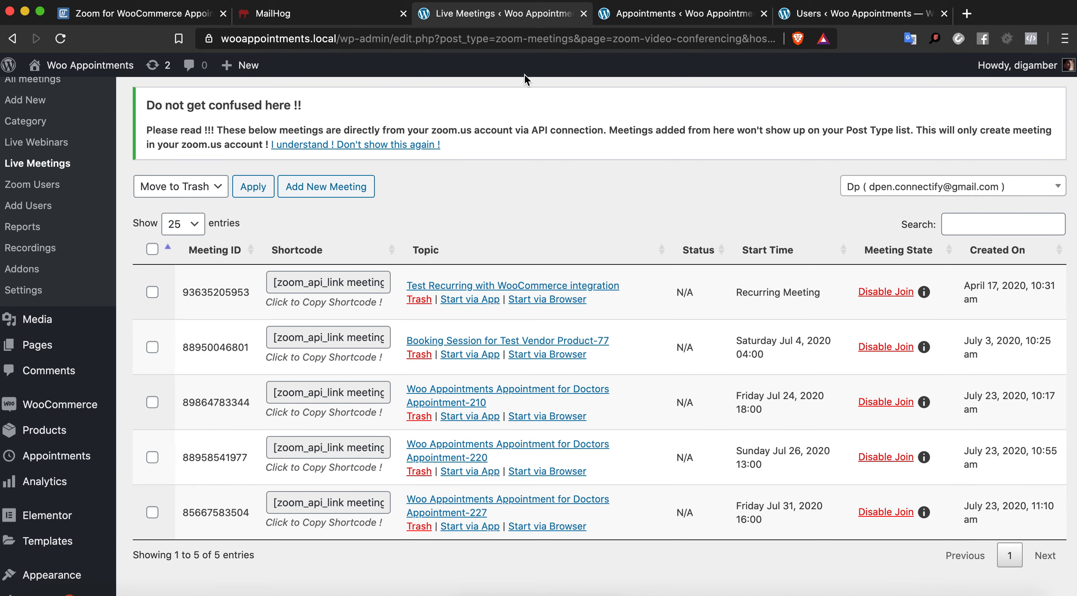
Open the new appointment email in MailHog and check the staff recipient and the Zoom join links.
{"action": "left_click", "coordinate": [325, 17]}
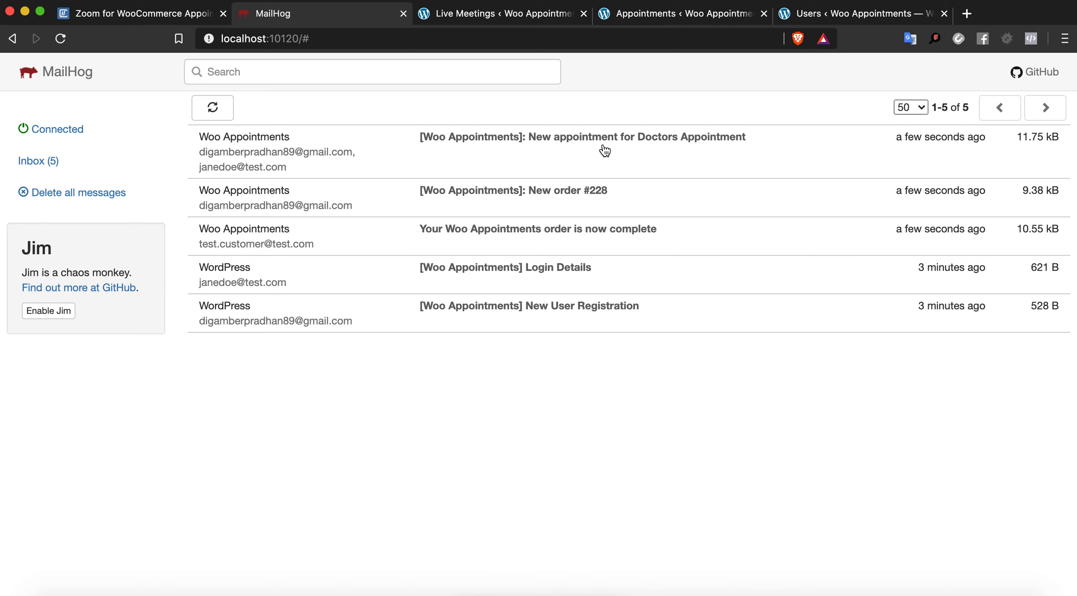
{"action": "left_click", "coordinate": [278, 173]}
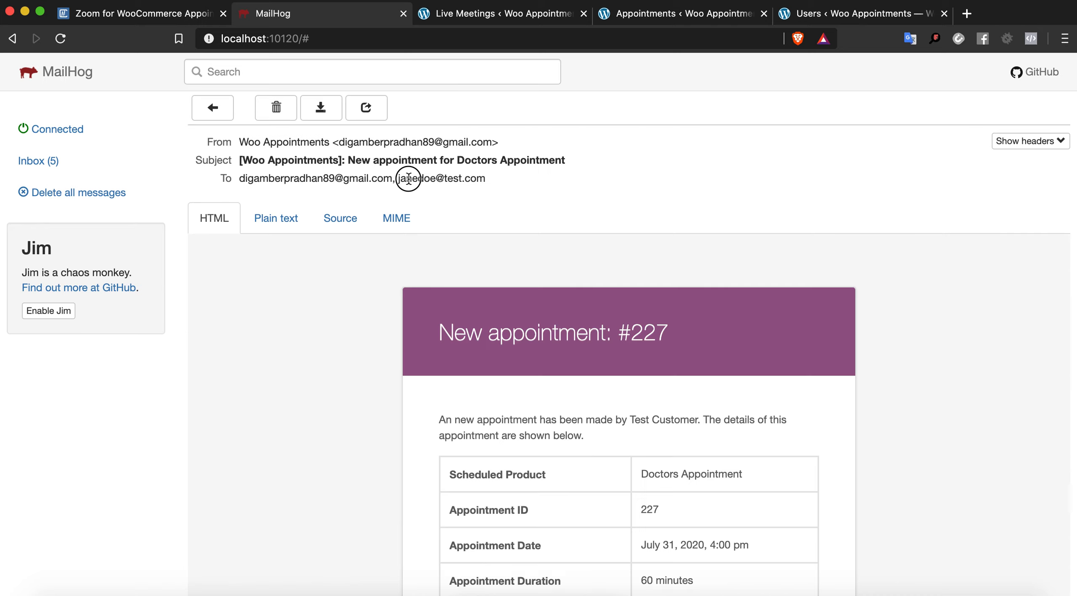
{"action": "left_click_drag", "start_coordinate": [405, 178], "coordinate": [504, 185]}
{"action": "scroll", "coordinate": [458, 255], "scroll_direction": "down", "scroll_amount": 6}
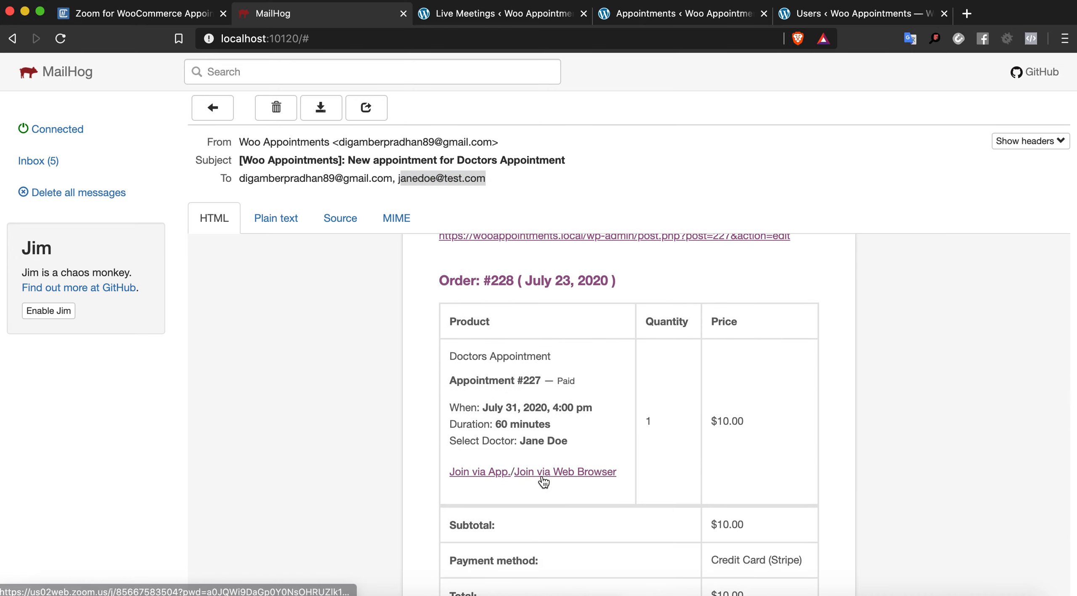
{"action": "left_click", "coordinate": [220, 106]}
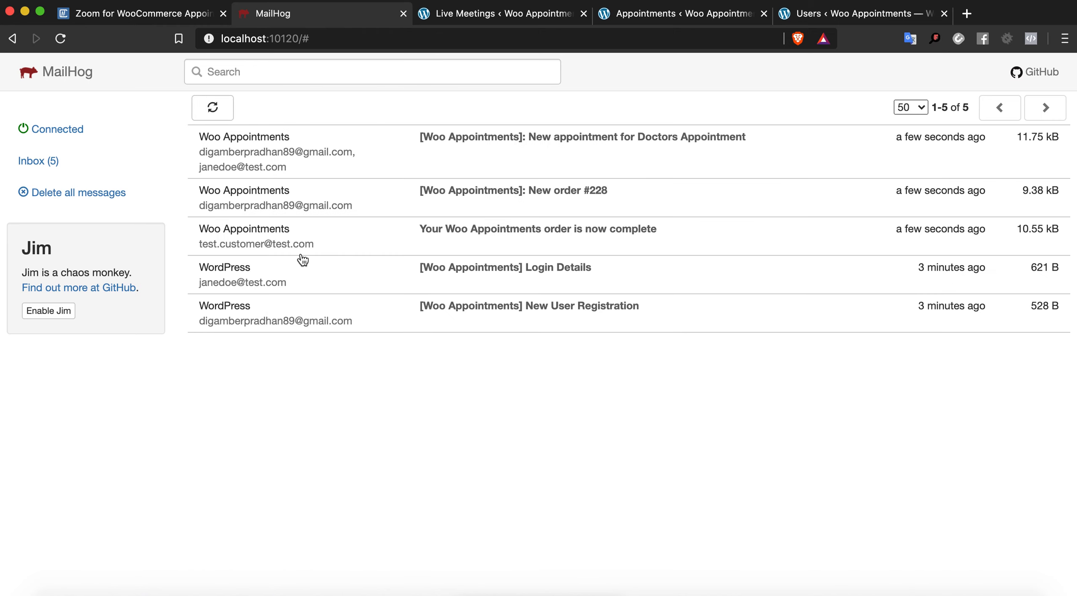
Open the customer's order completion email, check its Zoom join links and return to the inbox.
{"action": "left_click", "coordinate": [294, 240]}
{"action": "scroll", "coordinate": [433, 325], "scroll_direction": "down", "scroll_amount": 7}
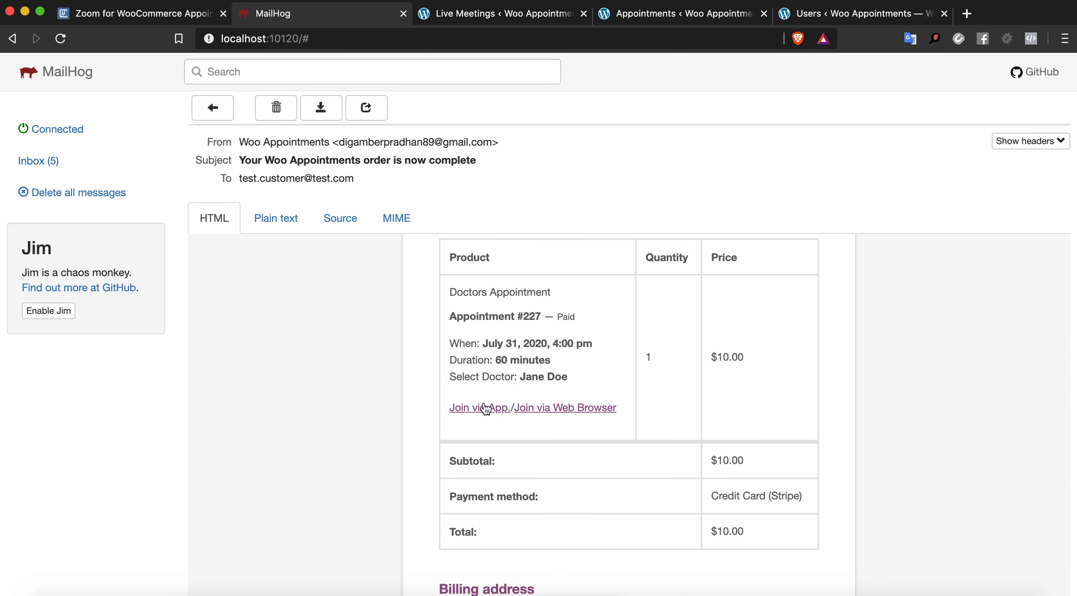
{"action": "left_click", "coordinate": [220, 120]}
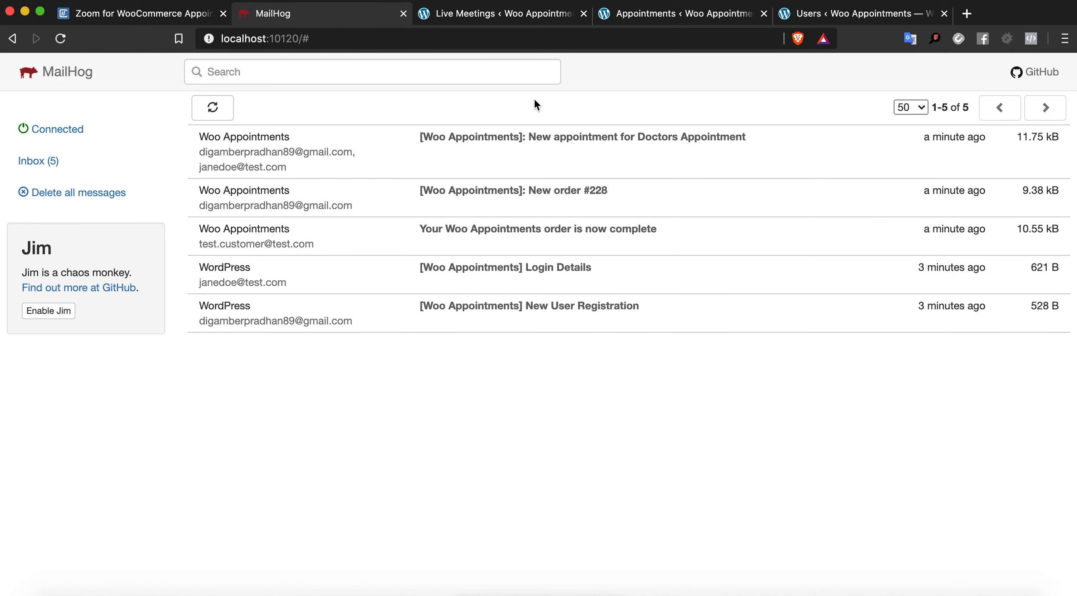
Switch to the WooCommerce Appointments list and look through the booked appointments.
{"action": "left_click", "coordinate": [678, 14]}
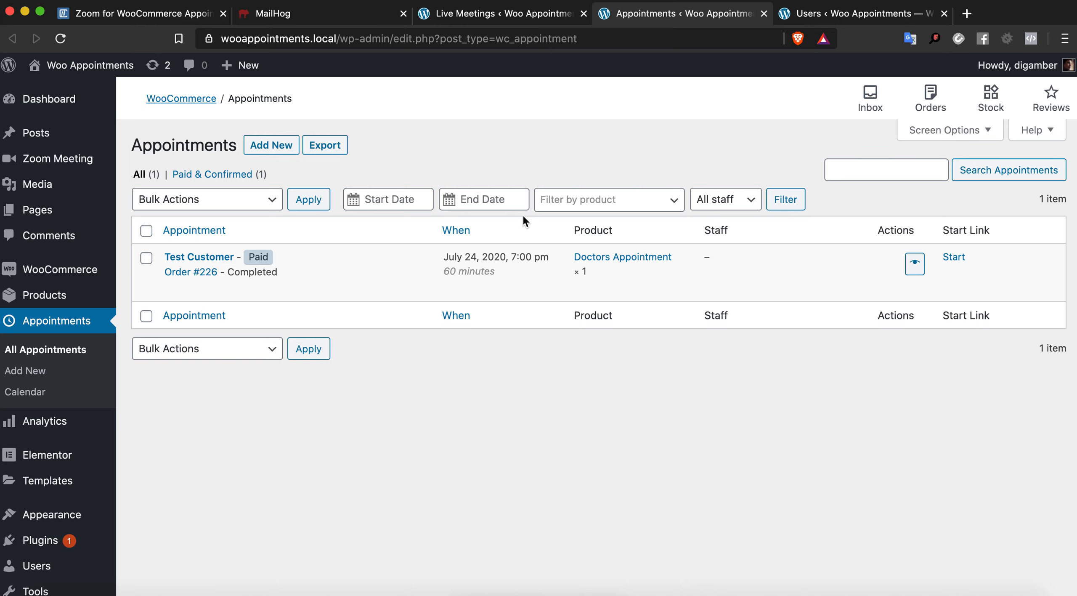
{"action": "scroll", "coordinate": [589, 217], "scroll_direction": "down", "scroll_amount": 5}
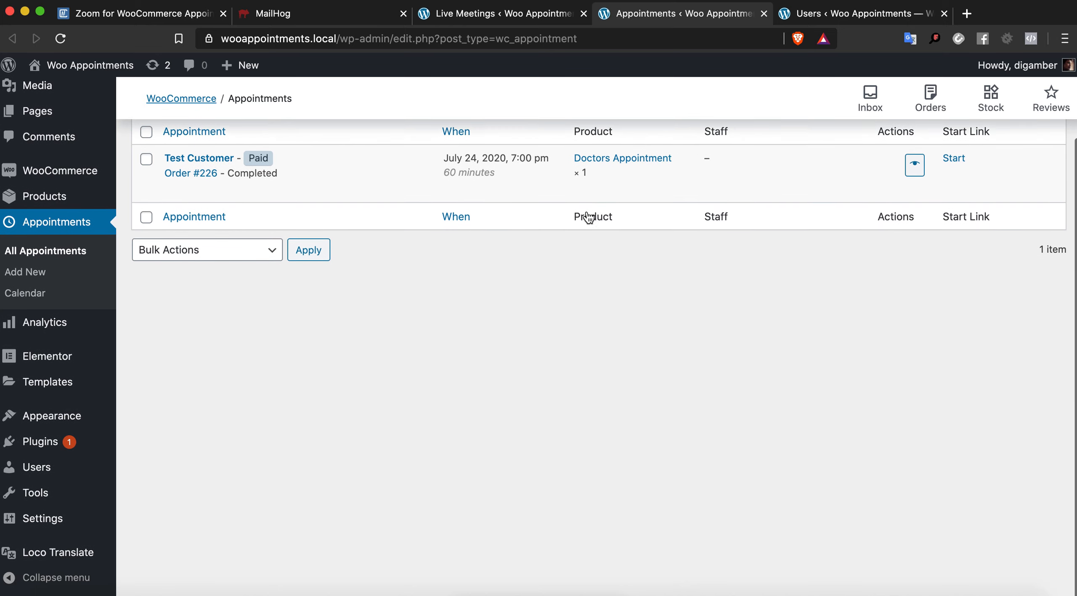
{"action": "scroll", "coordinate": [585, 211], "scroll_direction": "up", "scroll_amount": 5}
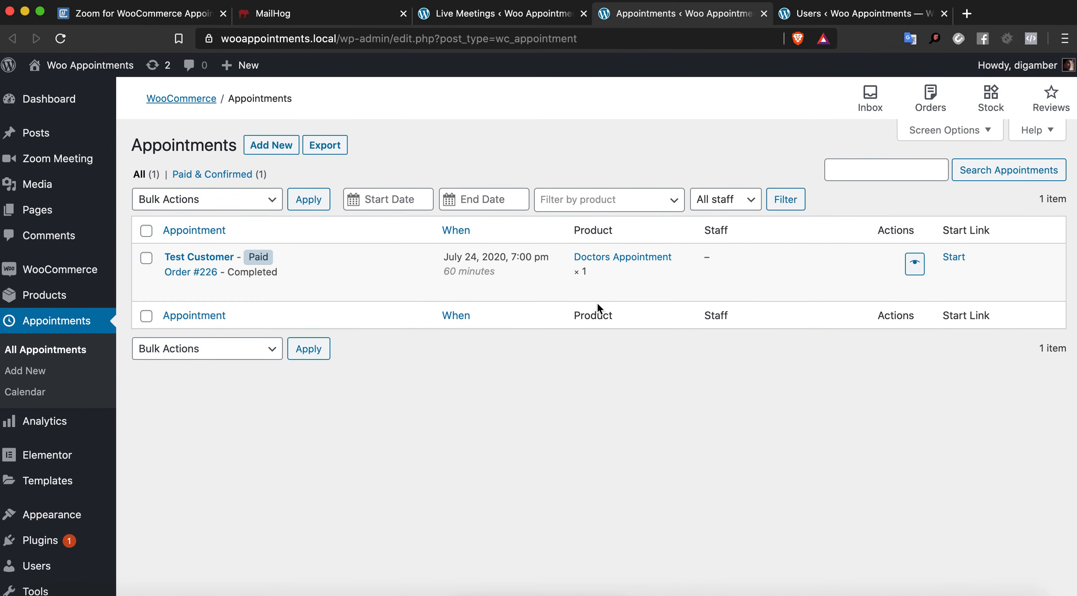